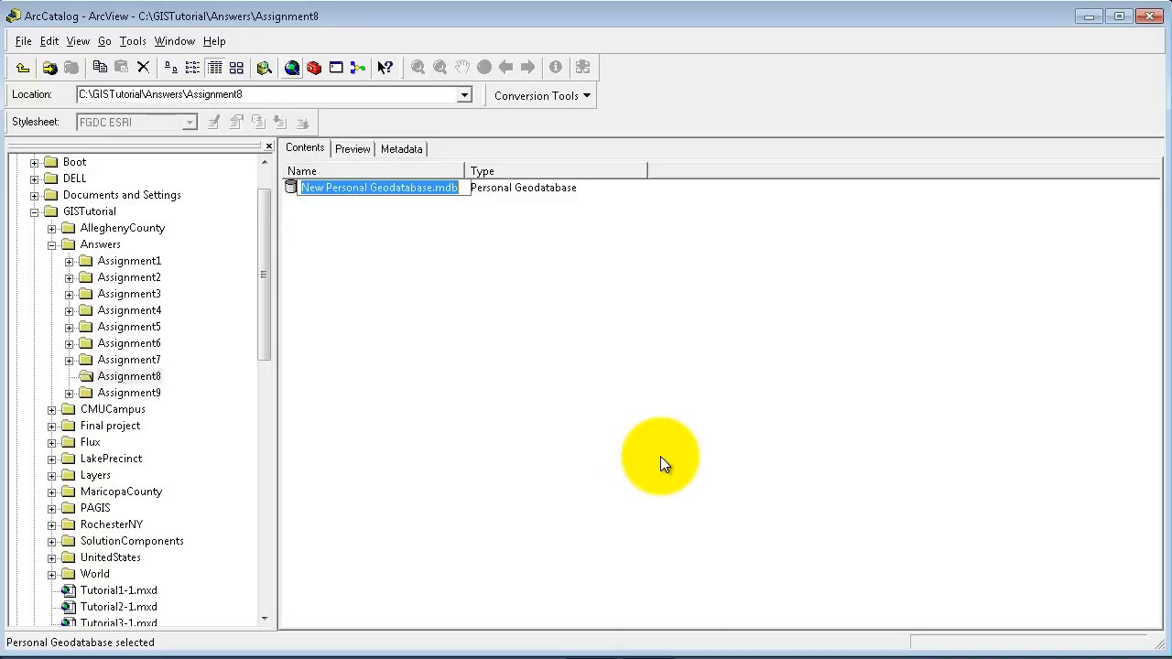
# Name the new personal geodatabase in the Assignment8 folder UrbanStudyArea, check its contents and return to the folder
pyautogui.write('UrbanStudyA')
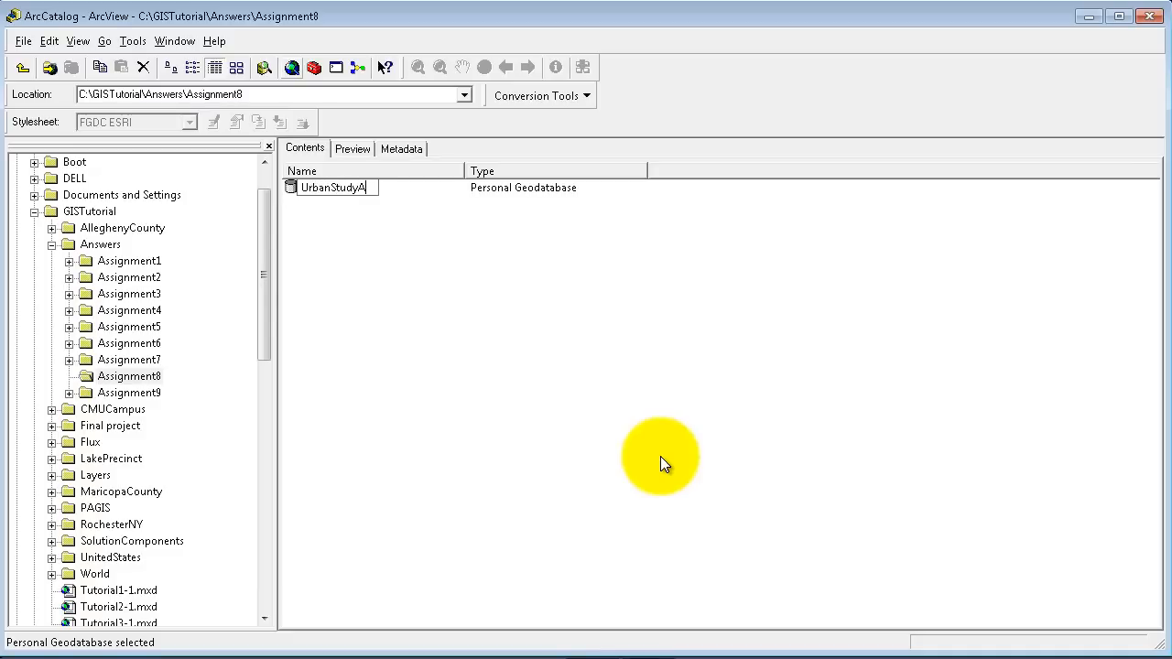
pyautogui.write('rea')
pyautogui.press('Return')
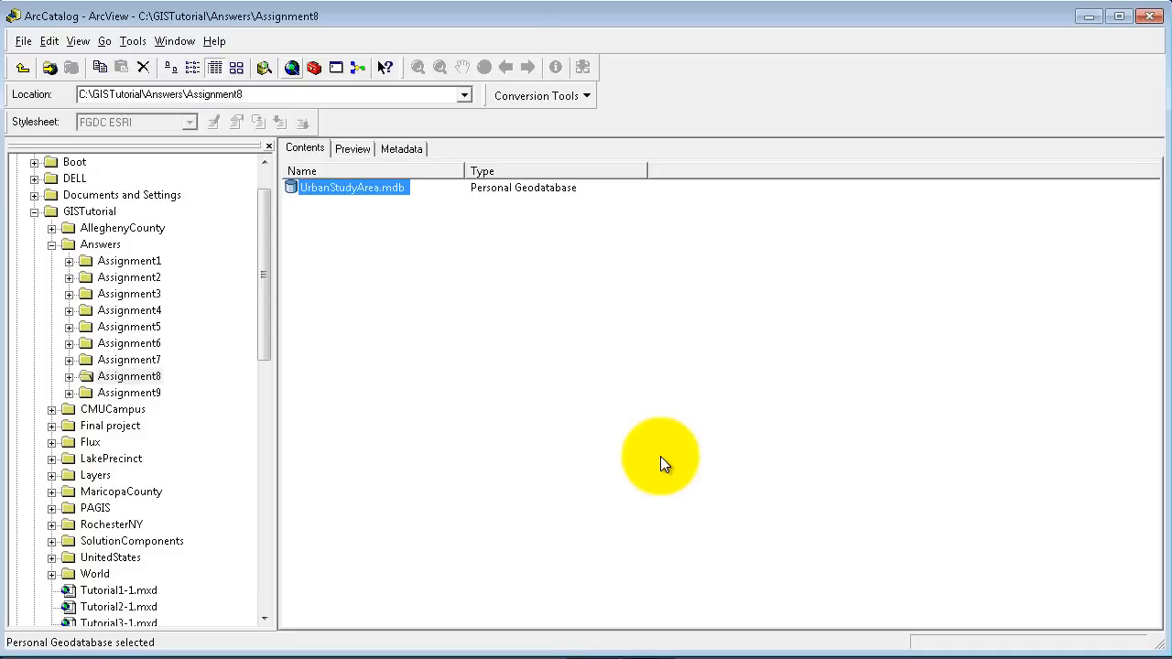
pyautogui.doubleClick(362, 189)
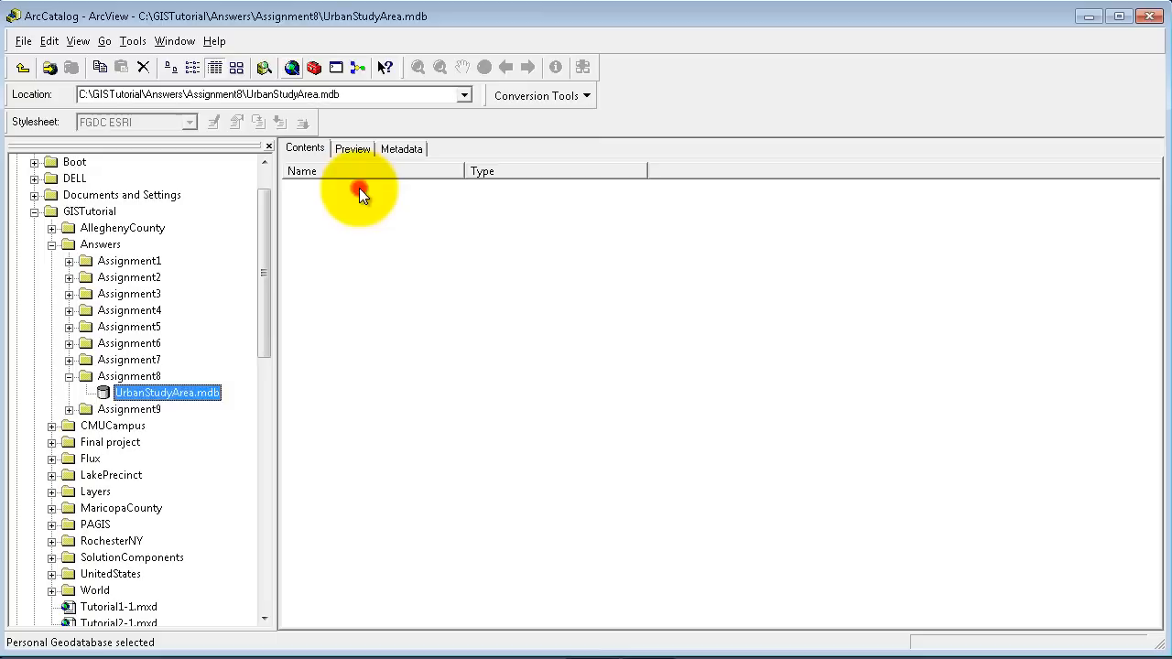
pyautogui.click(129, 376)
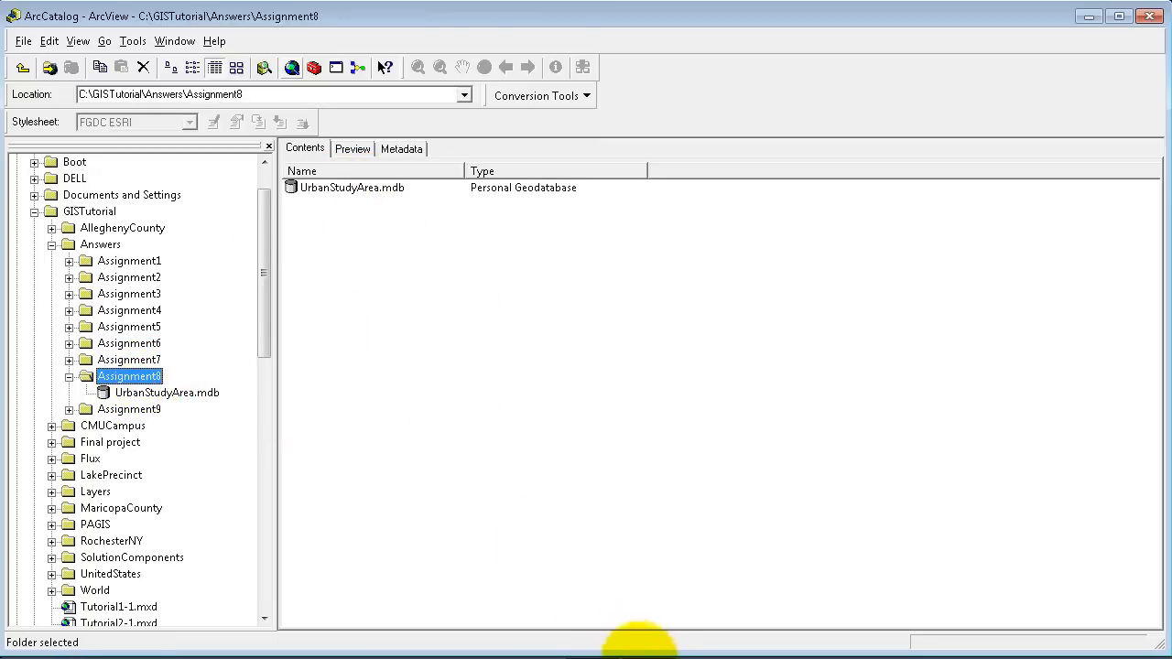
# Switch to ArcMap with a new empty map and browse to the UnitedStates\Colorado folder for adding data
pyautogui.click(650, 658)
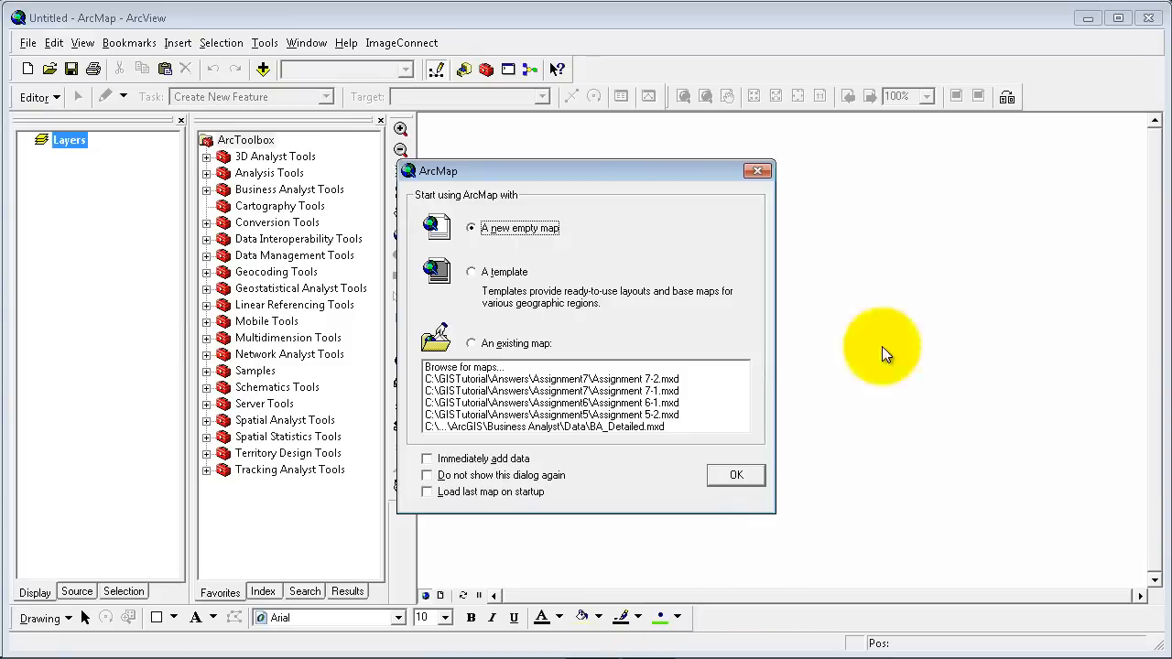
pyautogui.click(733, 477)
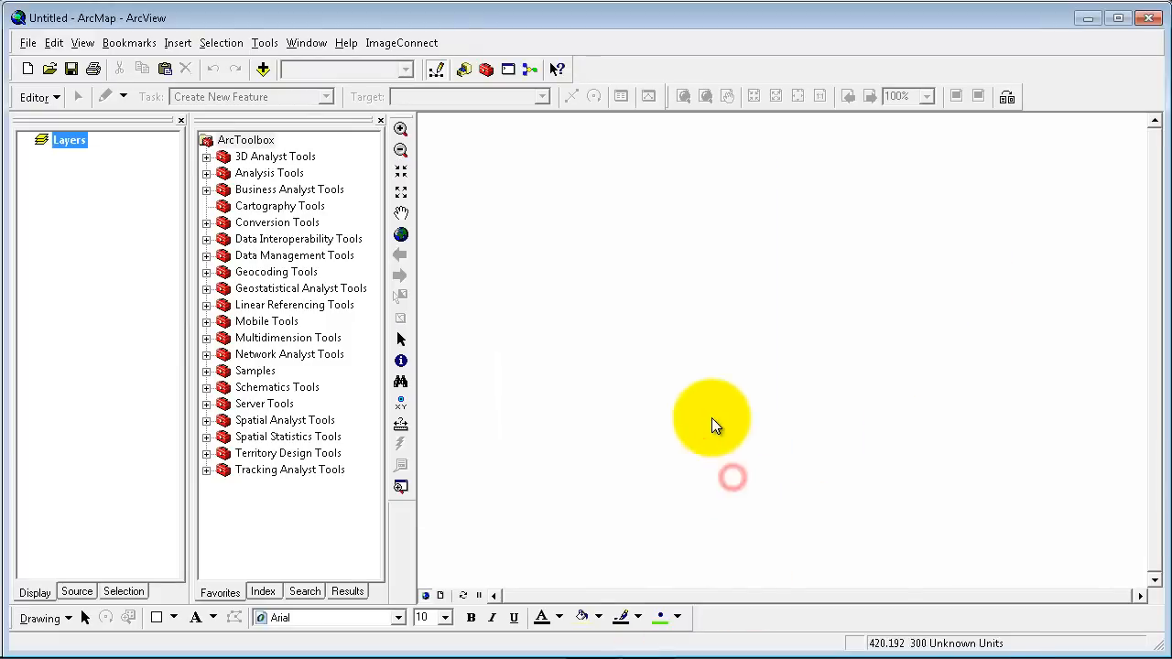
pyautogui.click(264, 69)
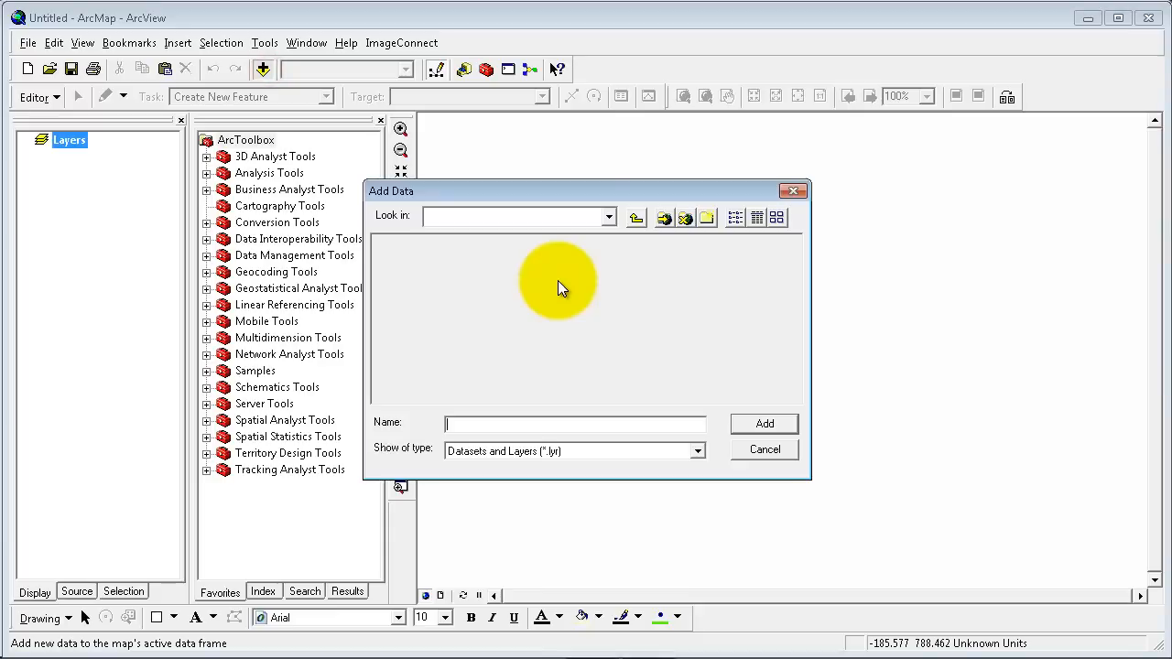
pyautogui.click(634, 220)
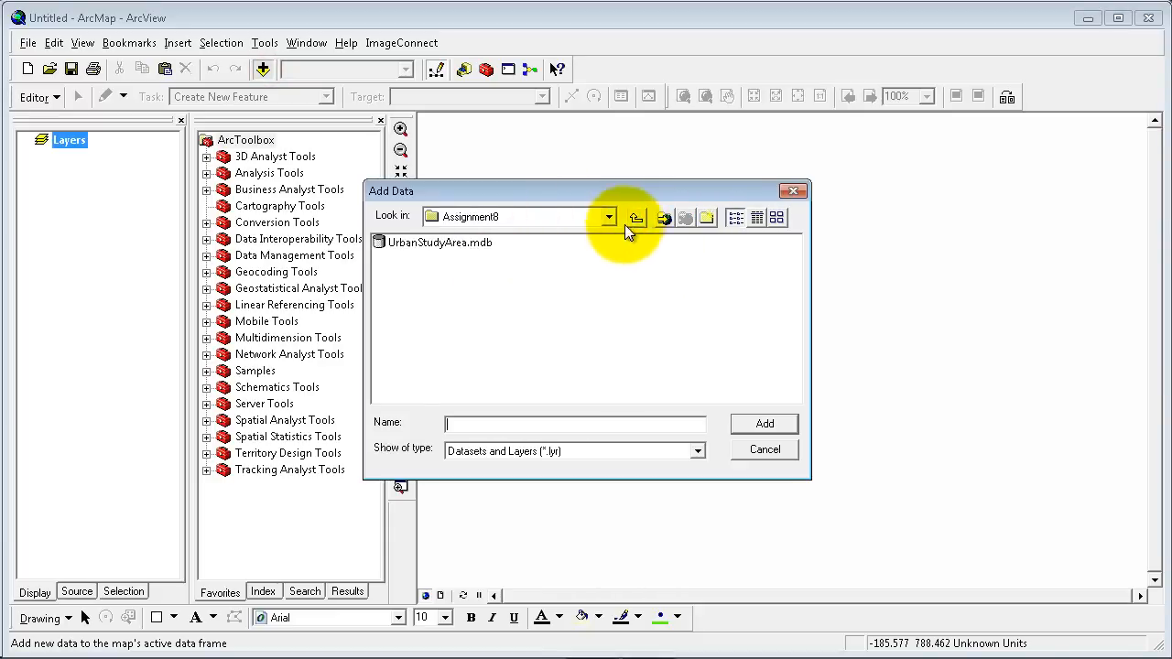
pyautogui.click(635, 219)
pyautogui.click(635, 219)
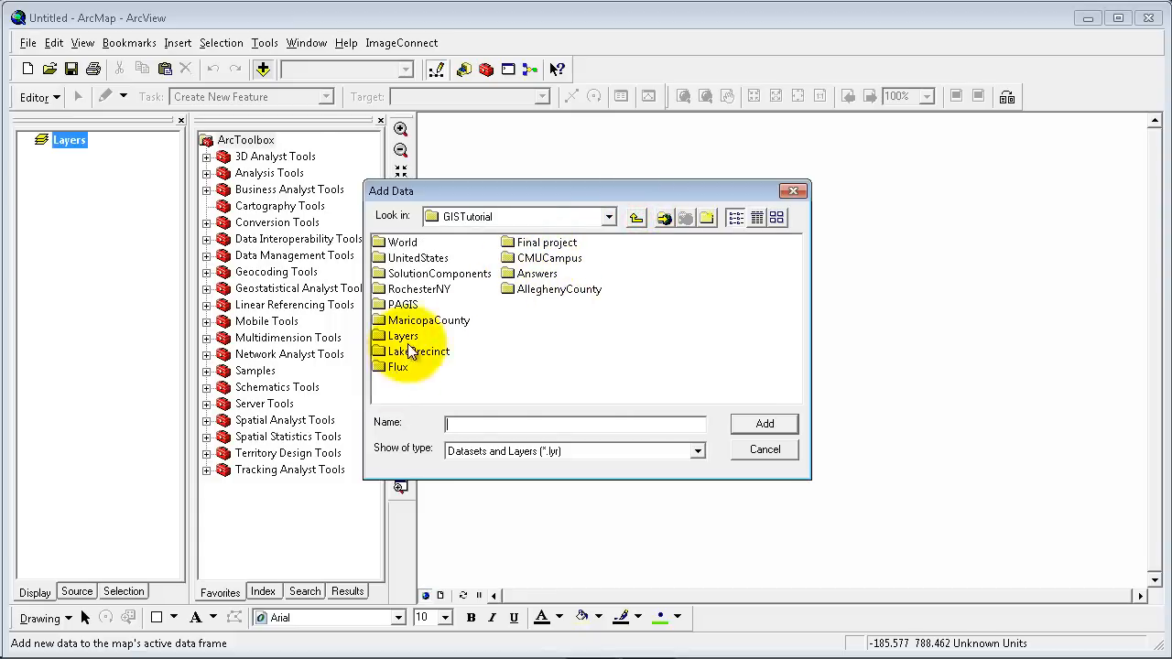
pyautogui.doubleClick(419, 259)
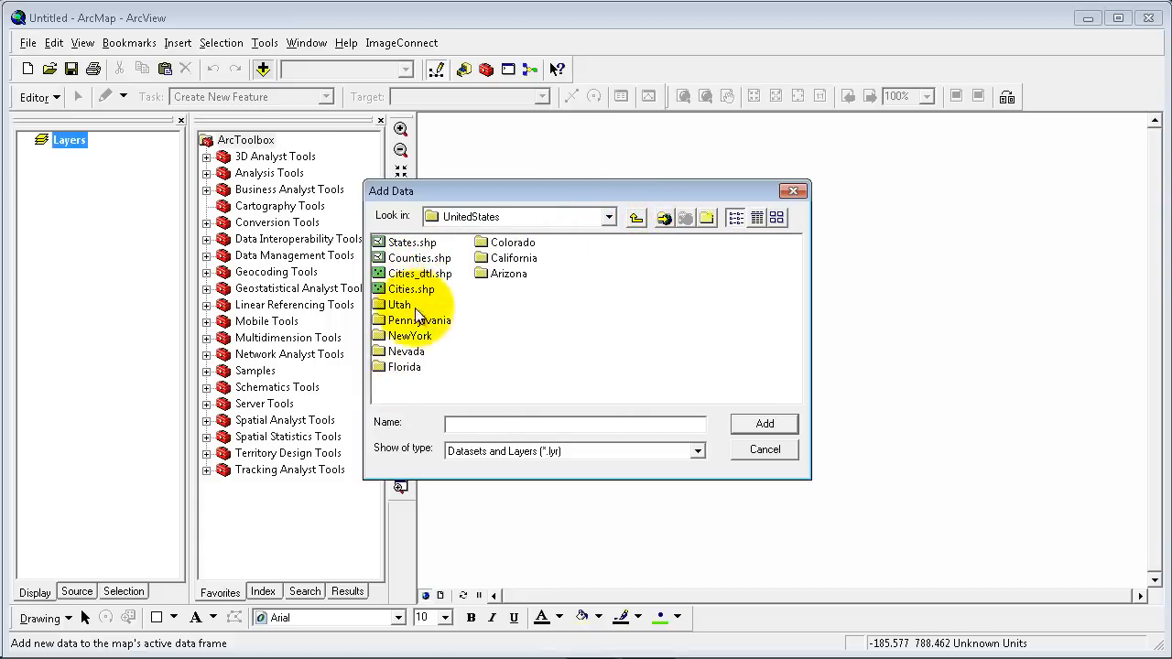
pyautogui.doubleClick(517, 244)
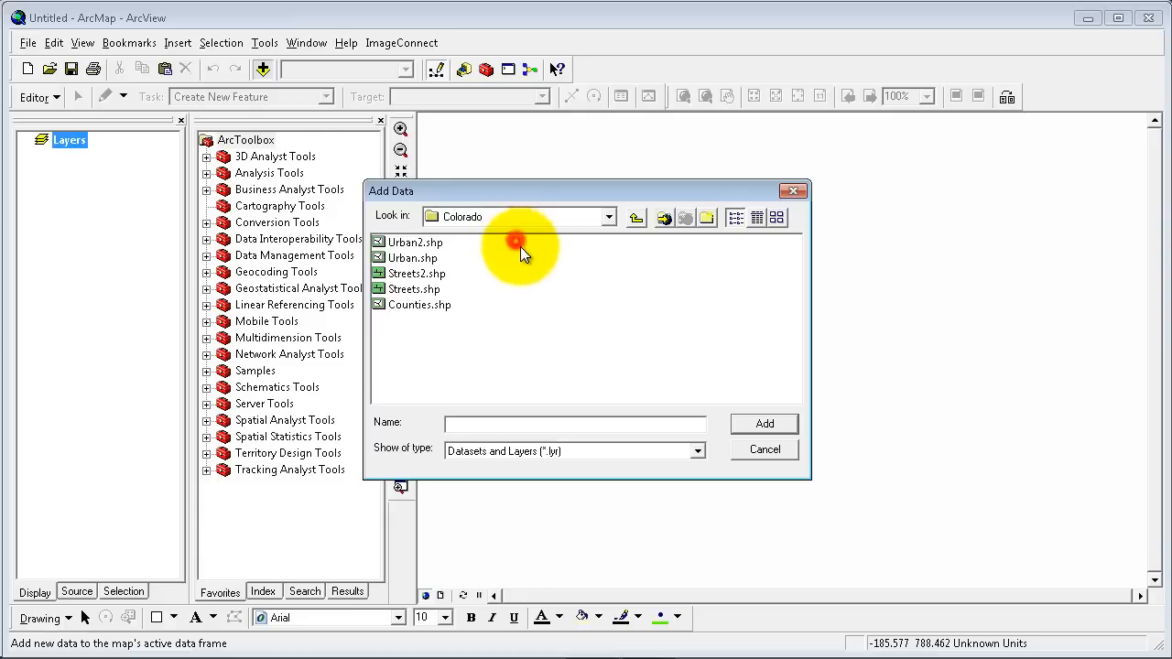
# Add the Urban2, Urban, Streets2, Streets and Counties shapefiles from the Colorado folder to the map
pyautogui.click(413, 242)
pyautogui.keyDown('ctrl'); pyautogui.click(411, 258); pyautogui.keyUp('ctrl')
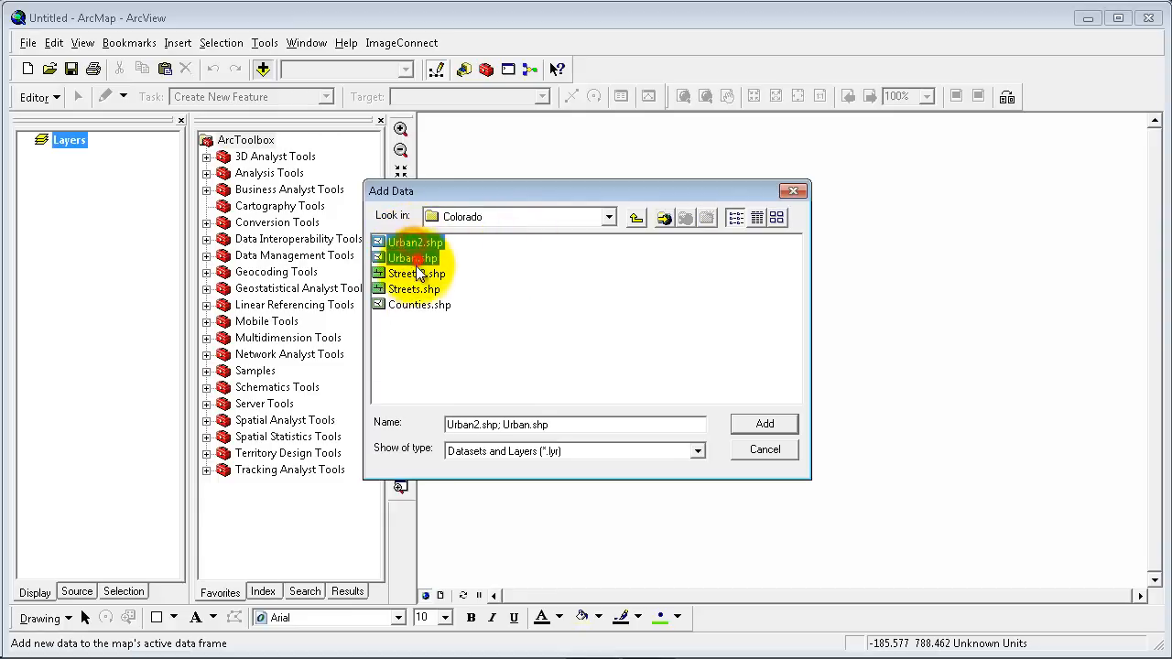
pyautogui.keyDown('ctrl'); pyautogui.click(414, 274); pyautogui.keyUp('ctrl')
pyautogui.keyDown('ctrl'); pyautogui.click(414, 289); pyautogui.keyUp('ctrl')
pyautogui.keyDown('ctrl'); pyautogui.click(419, 305); pyautogui.keyUp('ctrl')
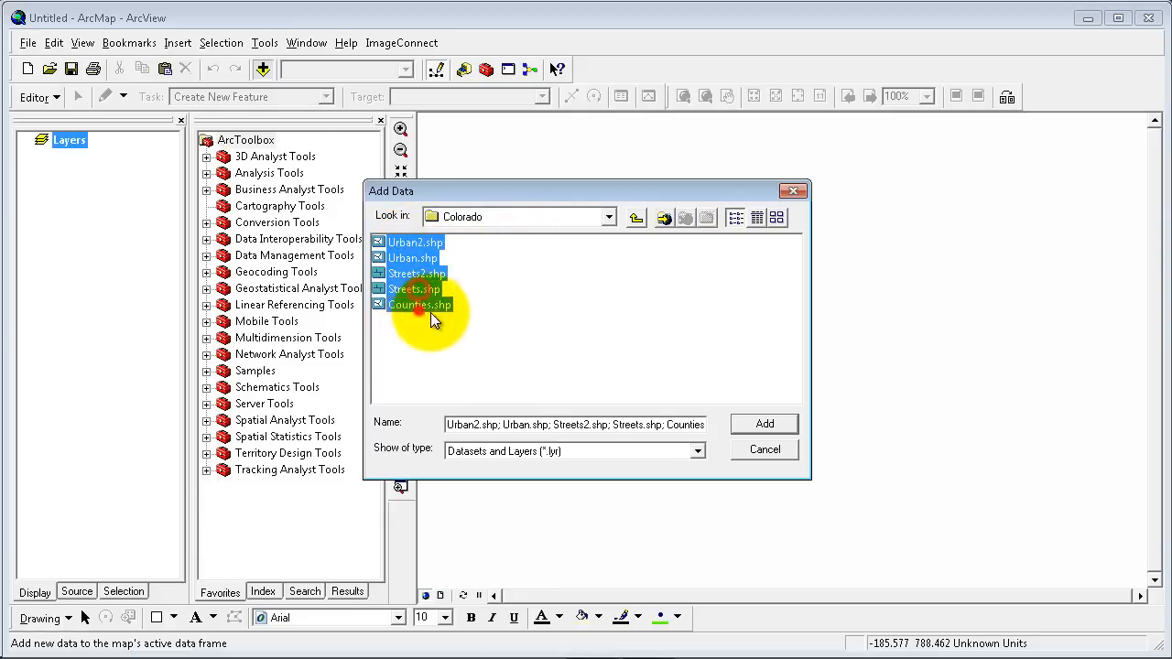
pyautogui.click(748, 421)
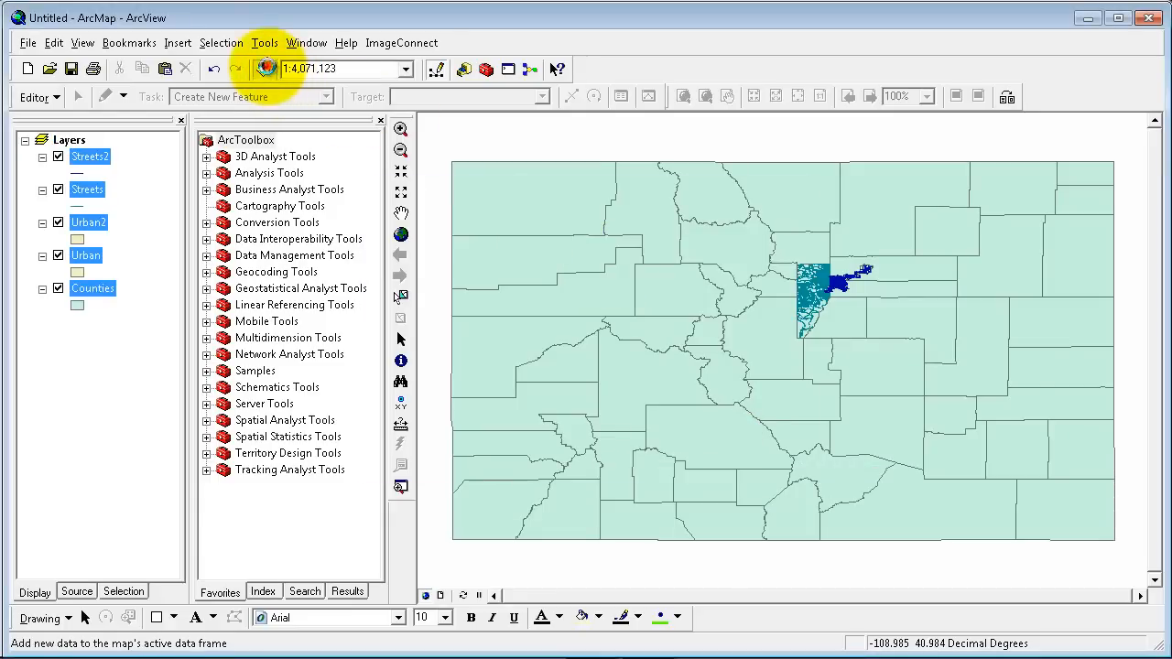
# Add Cities_dtl.shp from the UnitedStates folder to the map, accepting its differing geographic coordinate system
pyautogui.click(263, 69)
pyautogui.click(636, 218)
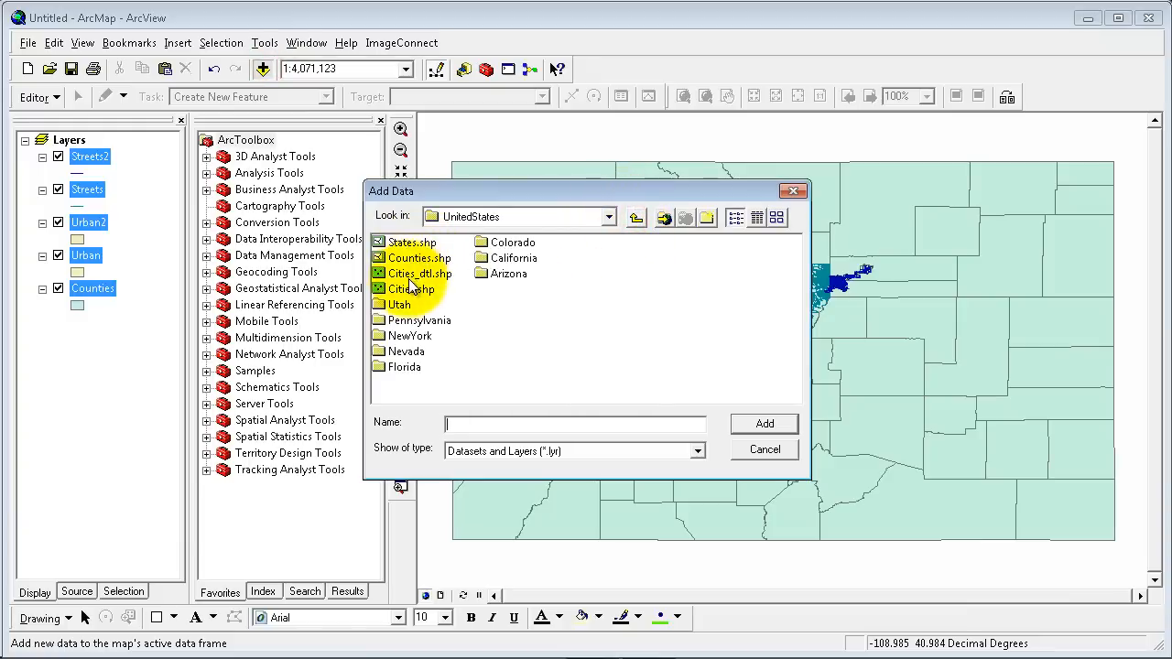
pyautogui.click(427, 275)
pyautogui.click(765, 424)
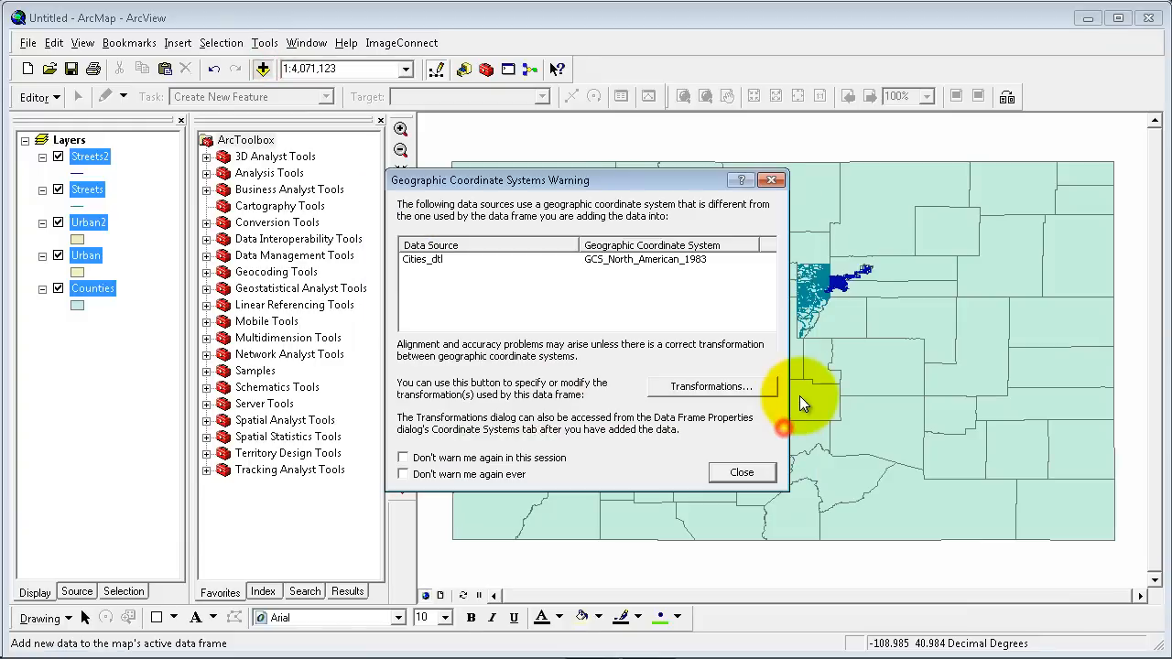
pyautogui.click(757, 471)
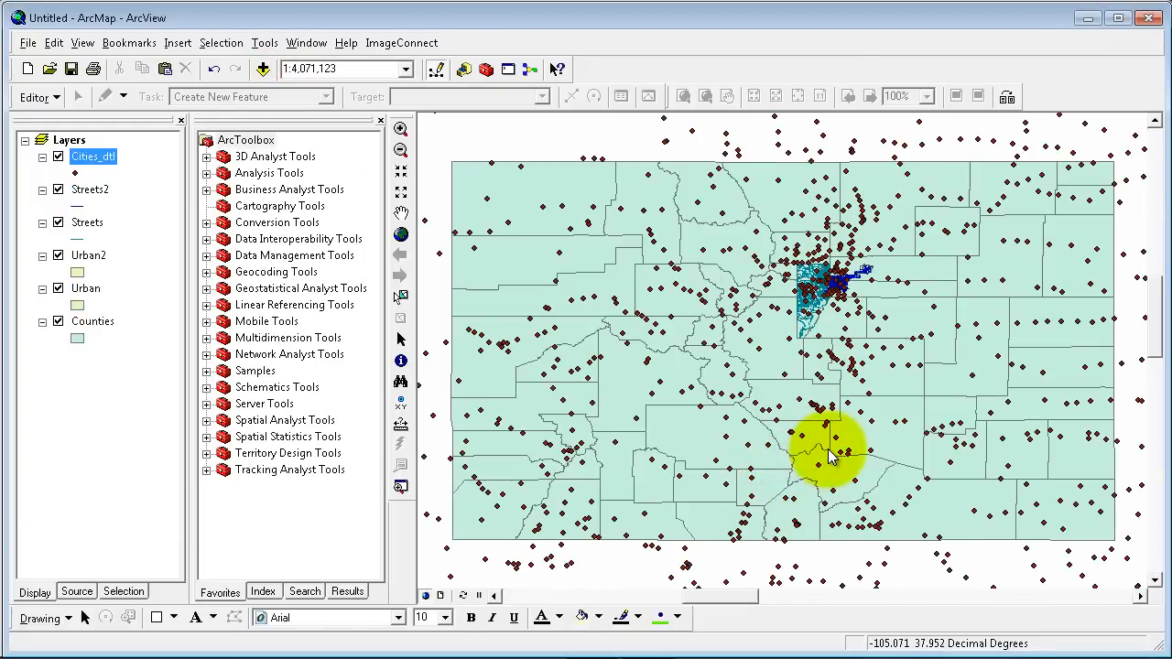
# Group all six layers, from Cities_dtl to Counties, into one new group layer
pyautogui.click(780, 351)
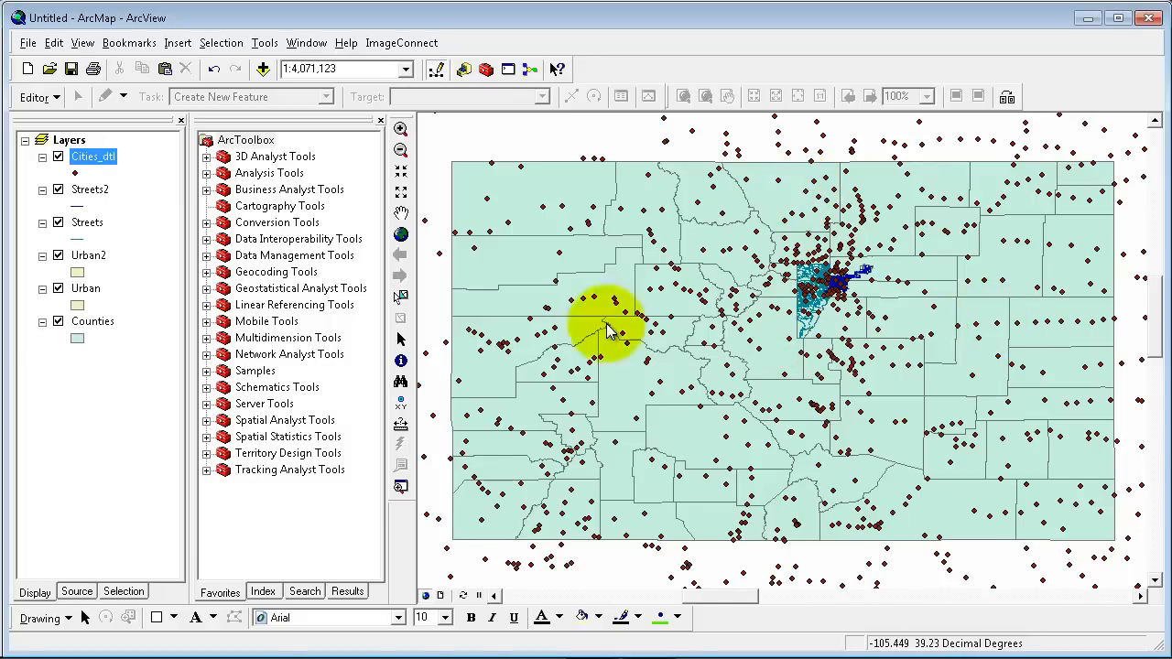
pyautogui.scroll(4, 638, 366)
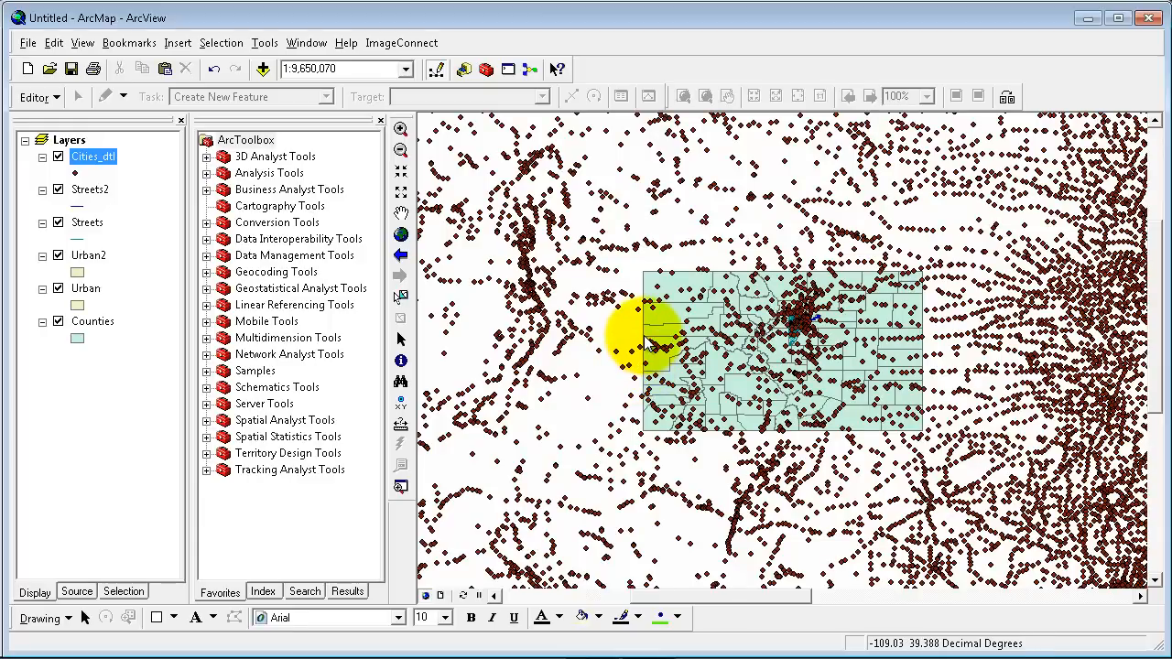
pyautogui.keyDown('shift'); pyautogui.click(93, 323); pyautogui.keyUp('shift')
pyautogui.rightClick(92, 323)
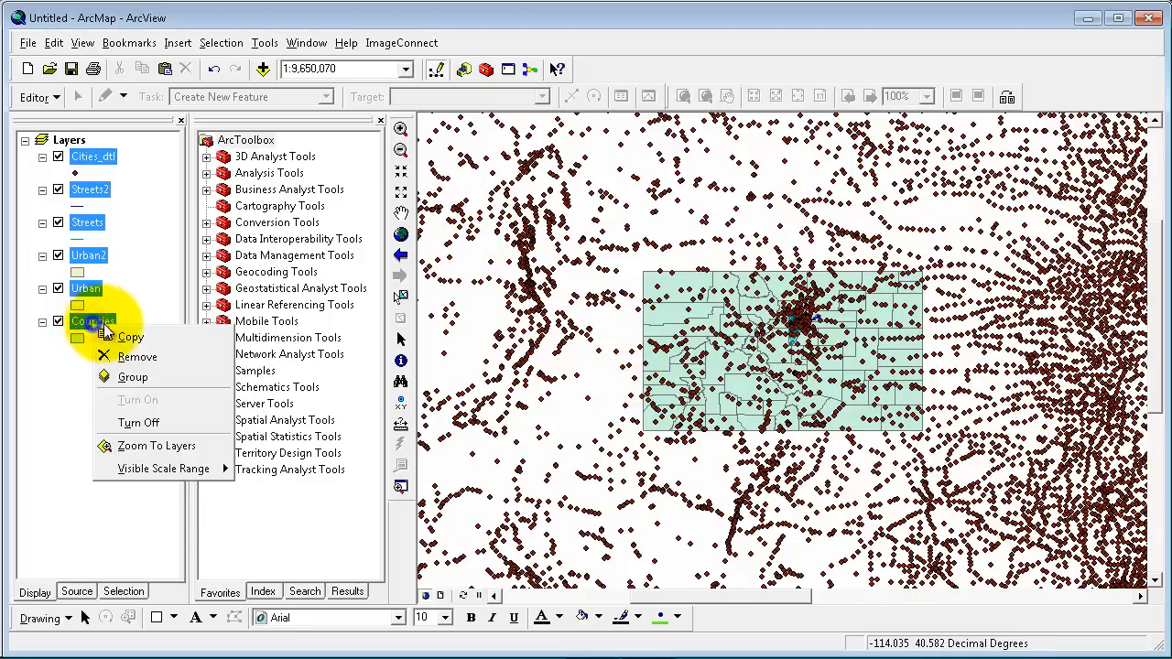
pyautogui.click(133, 378)
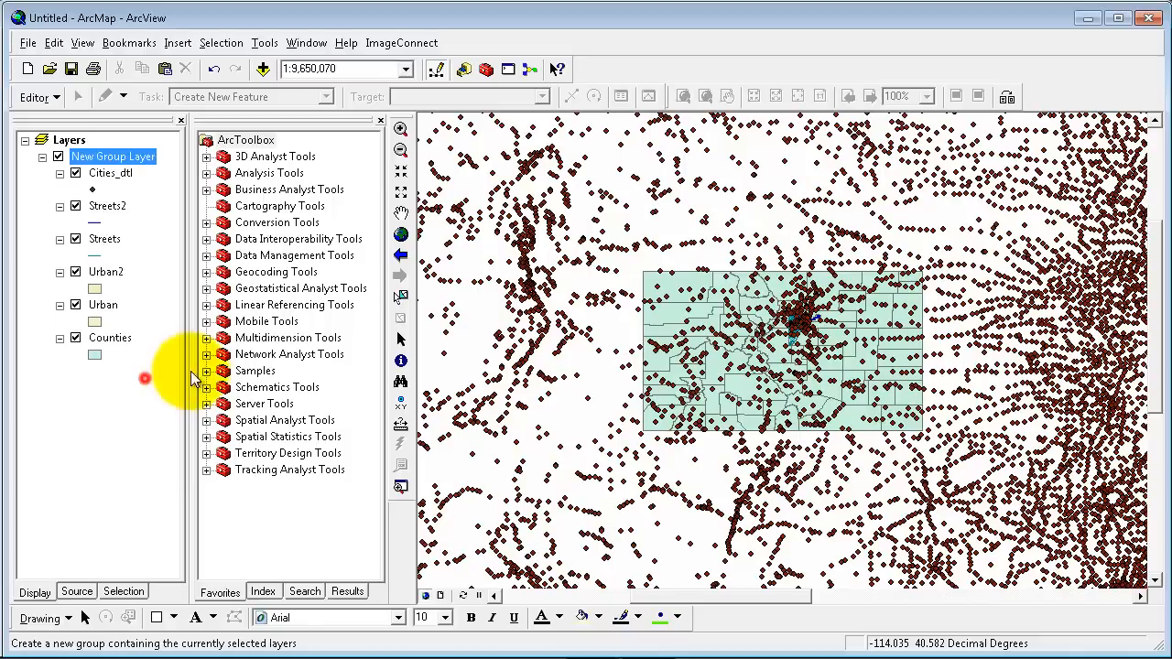
# Rename the new group layer to Raw Files and turn off its visibility
pyautogui.click(105, 158)
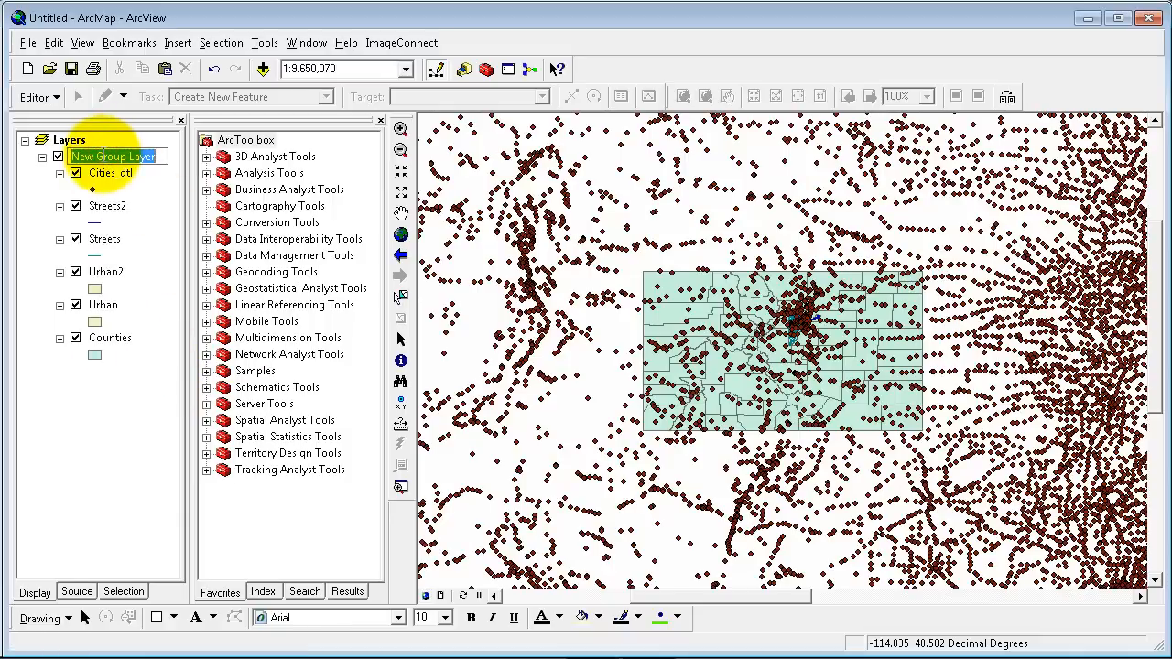
pyautogui.write('S')
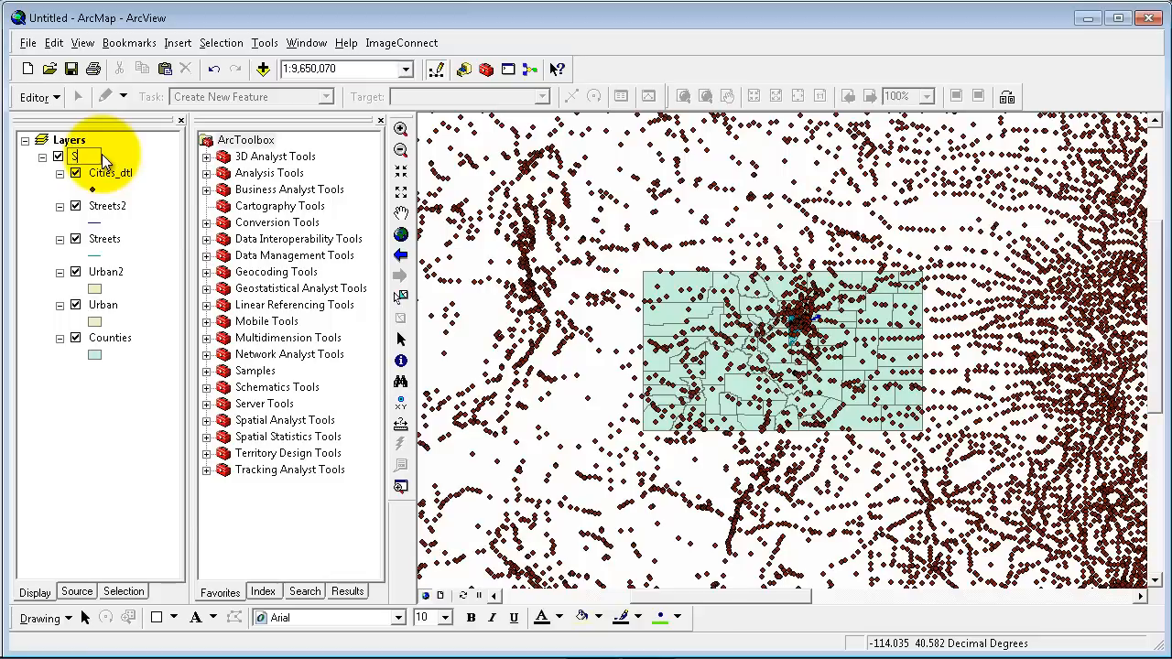
pyautogui.write('td')
pyautogui.write('udy')
pyautogui.write('aw F')
pyautogui.write('iles')
pyautogui.press('Return')
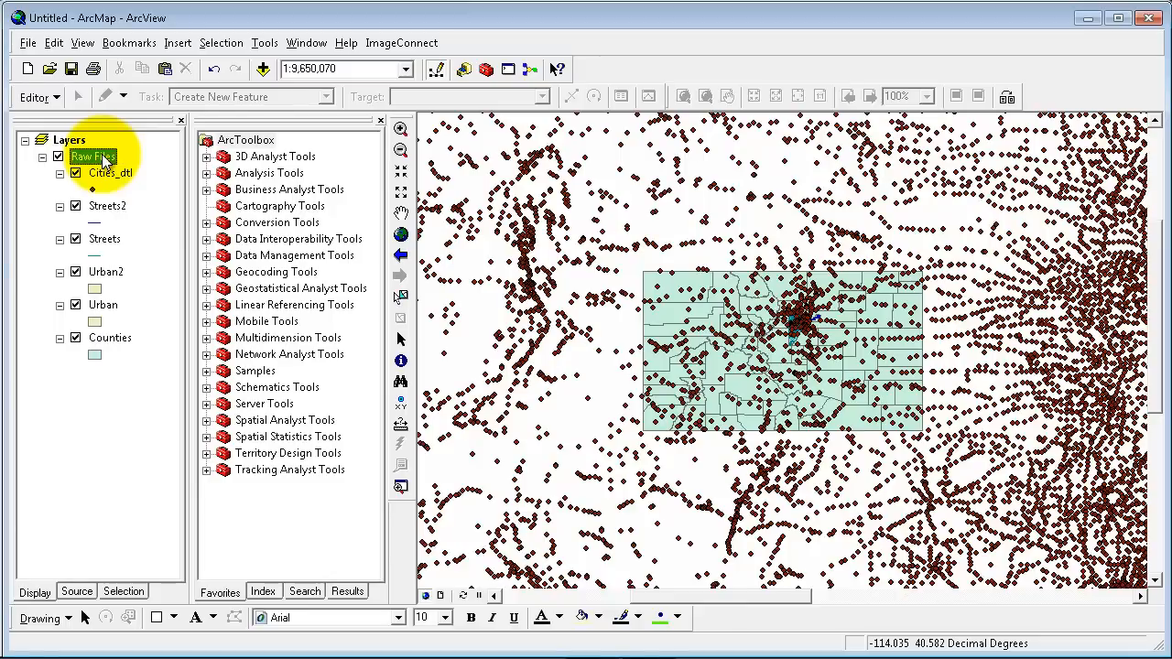
pyautogui.click(58, 157)
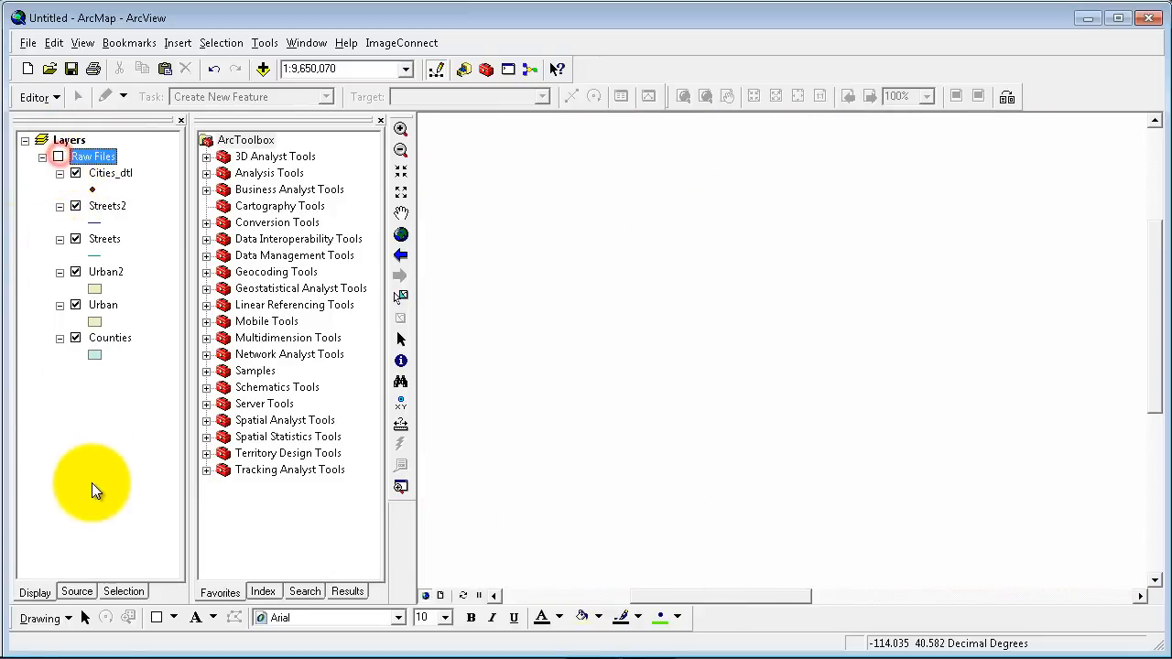
pyautogui.click(92, 483)
pyautogui.click(107, 273)
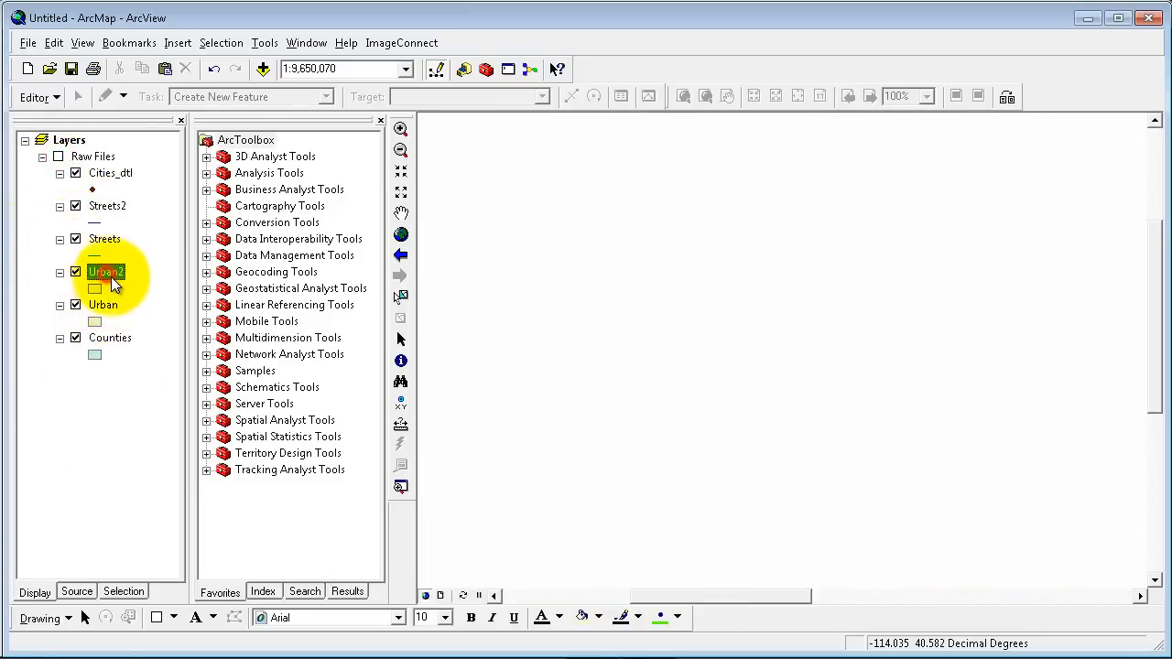
pyautogui.click(123, 409)
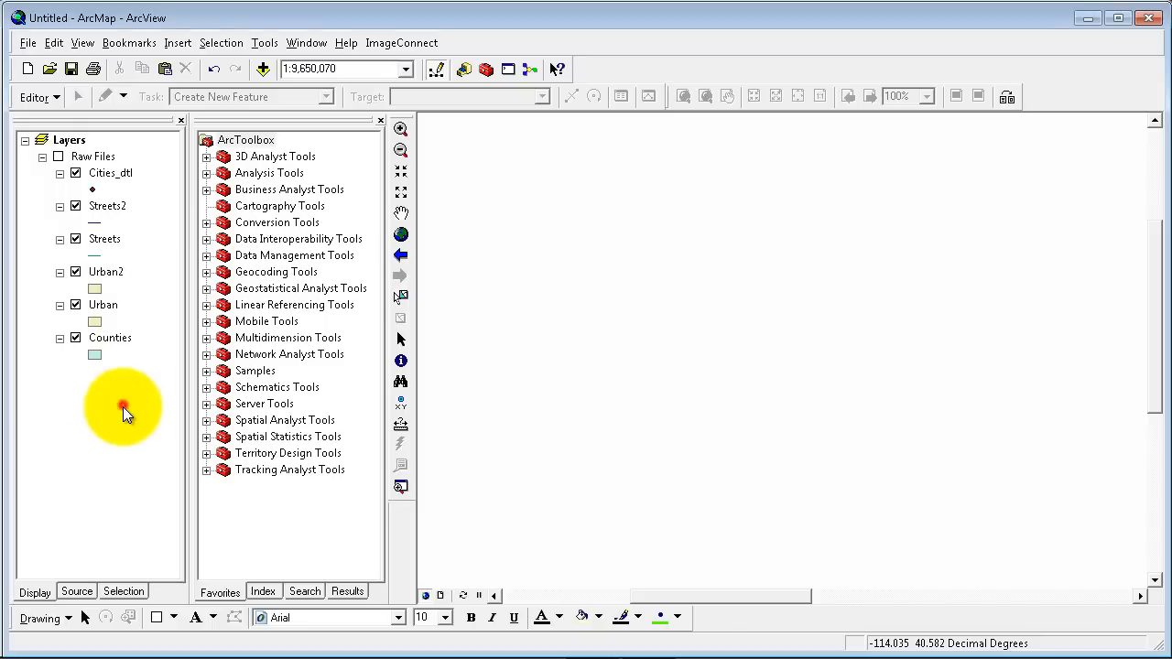
# Start a Select By Attributes query with Counties as the layer to select from
pyautogui.click(119, 337)
pyautogui.click(223, 44)
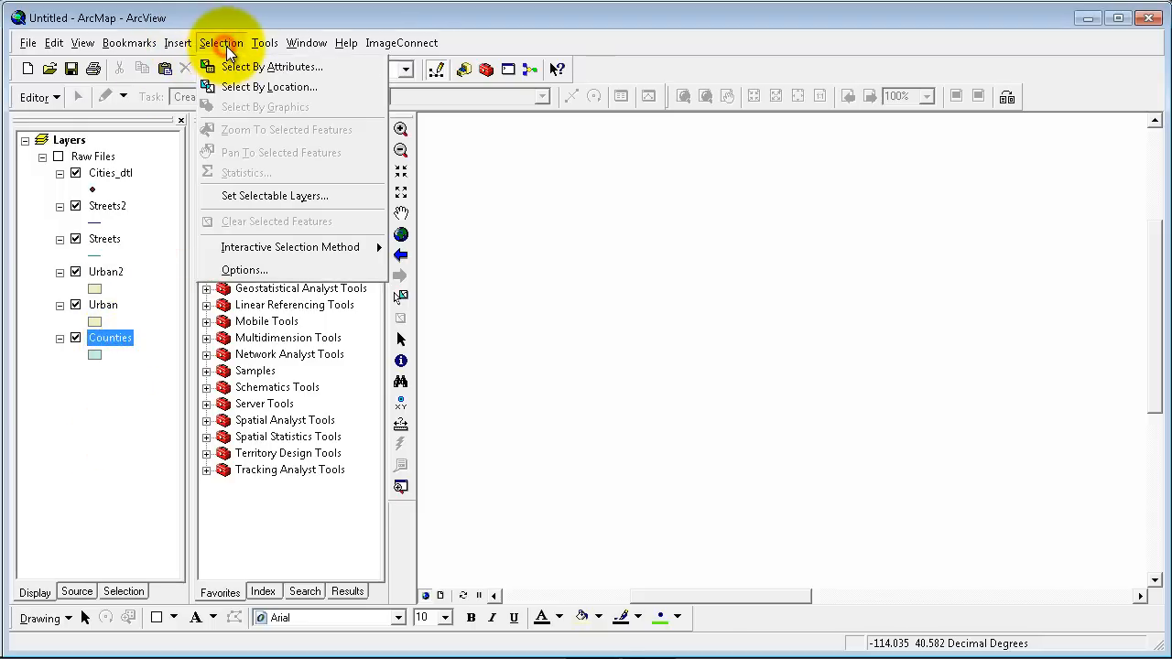
pyautogui.click(240, 67)
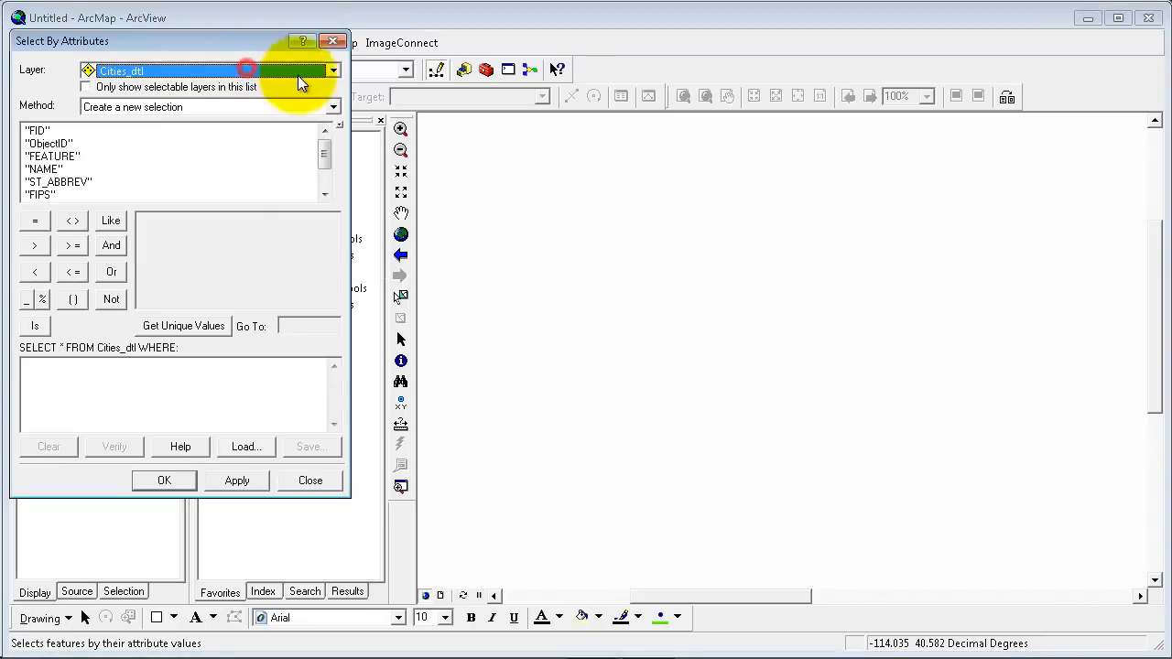
pyautogui.moveTo(199, 43); pyautogui.dragTo(581, 99)
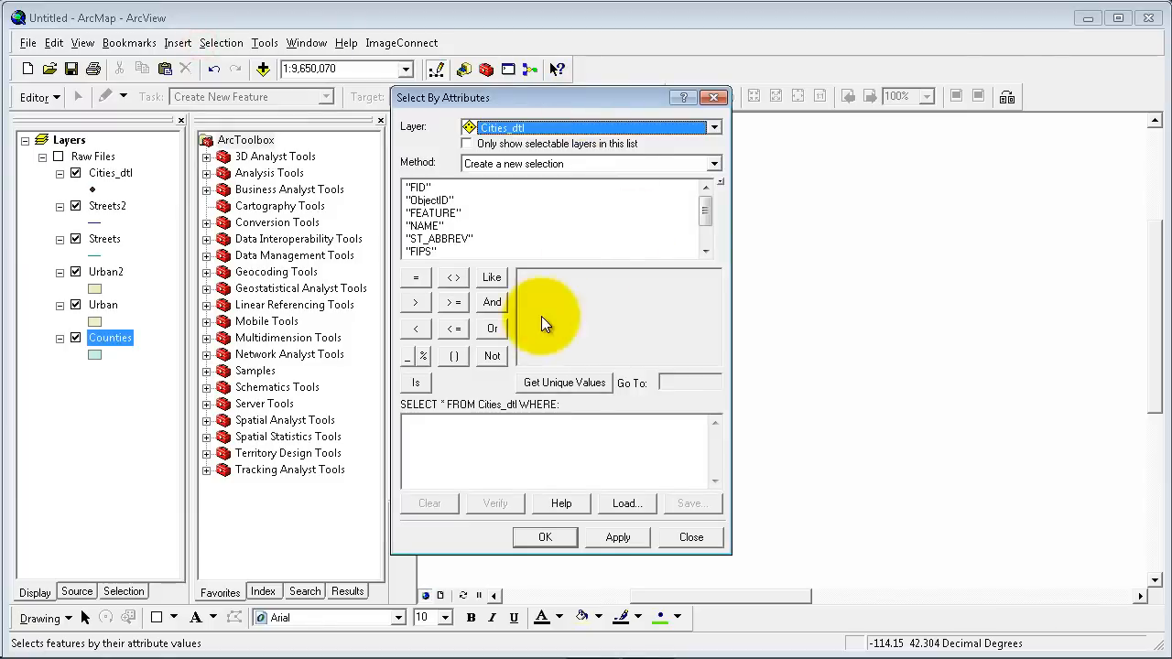
pyautogui.click(571, 130)
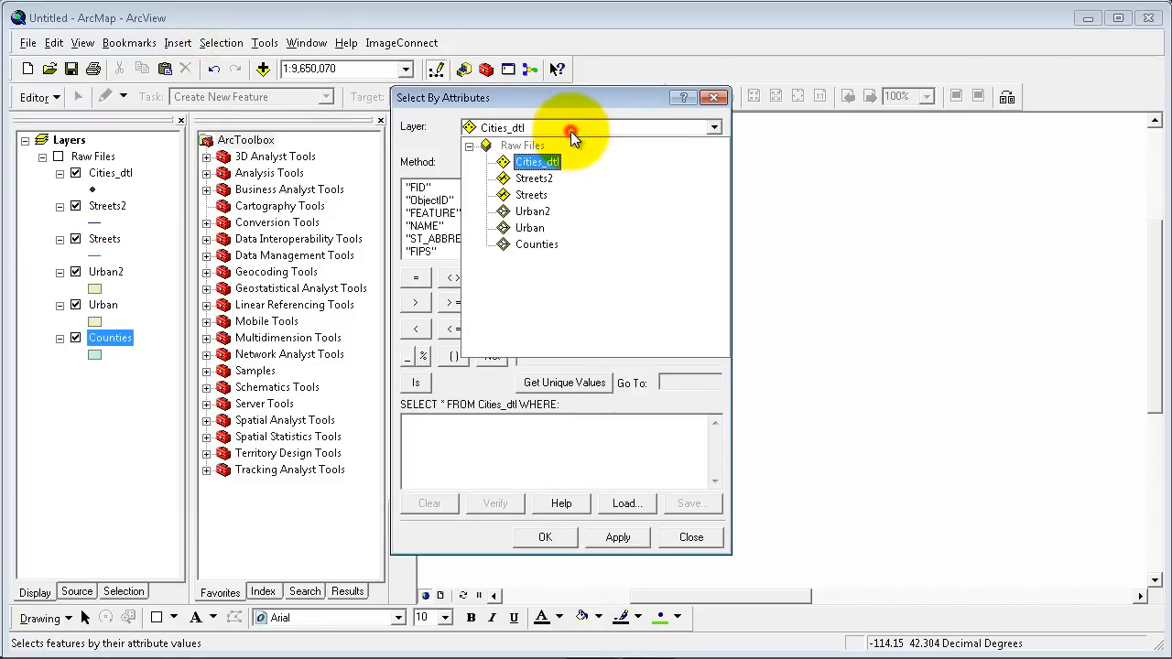
pyautogui.click(534, 245)
# Build the Counties query condition "NAME" = 'Denver' using the field's unique values
pyautogui.scroll(-2, 541, 222)
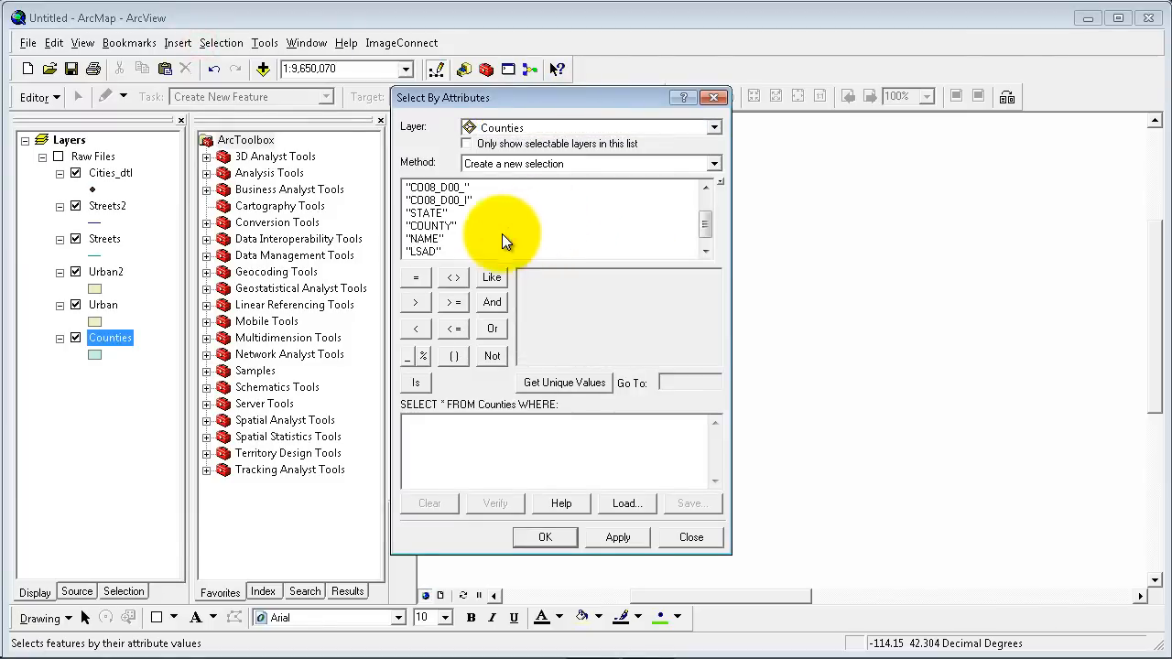
pyautogui.doubleClick(425, 238)
pyautogui.click(419, 275)
pyautogui.click(562, 381)
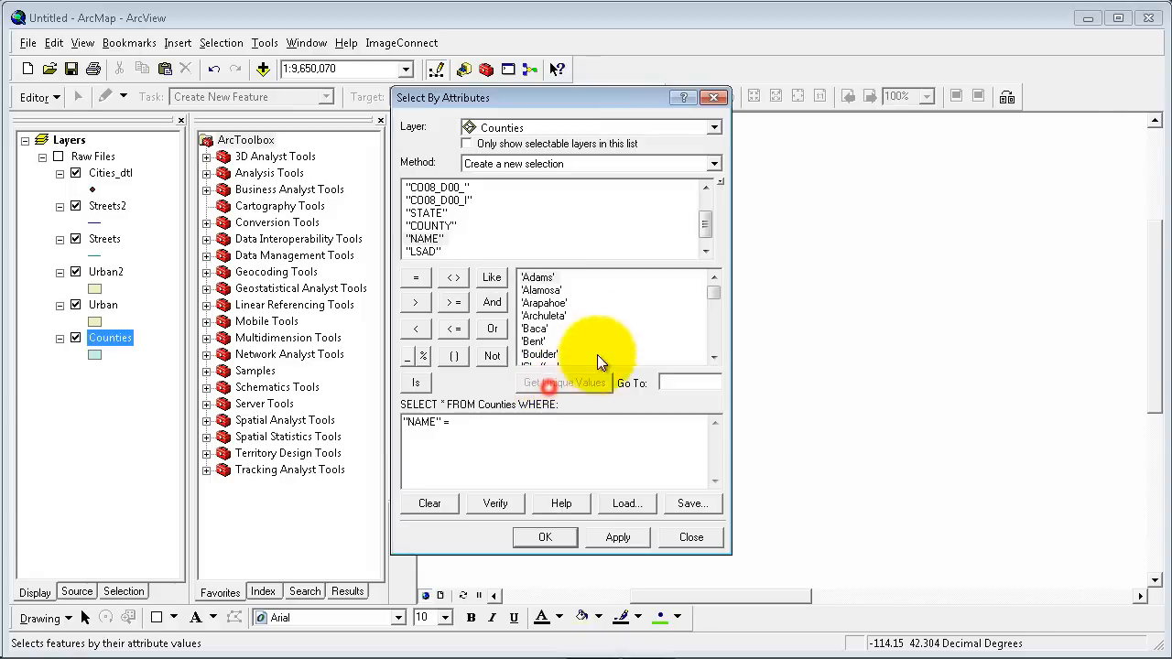
pyautogui.scroll(-3, 619, 325)
pyautogui.scroll(-1, 620, 325)
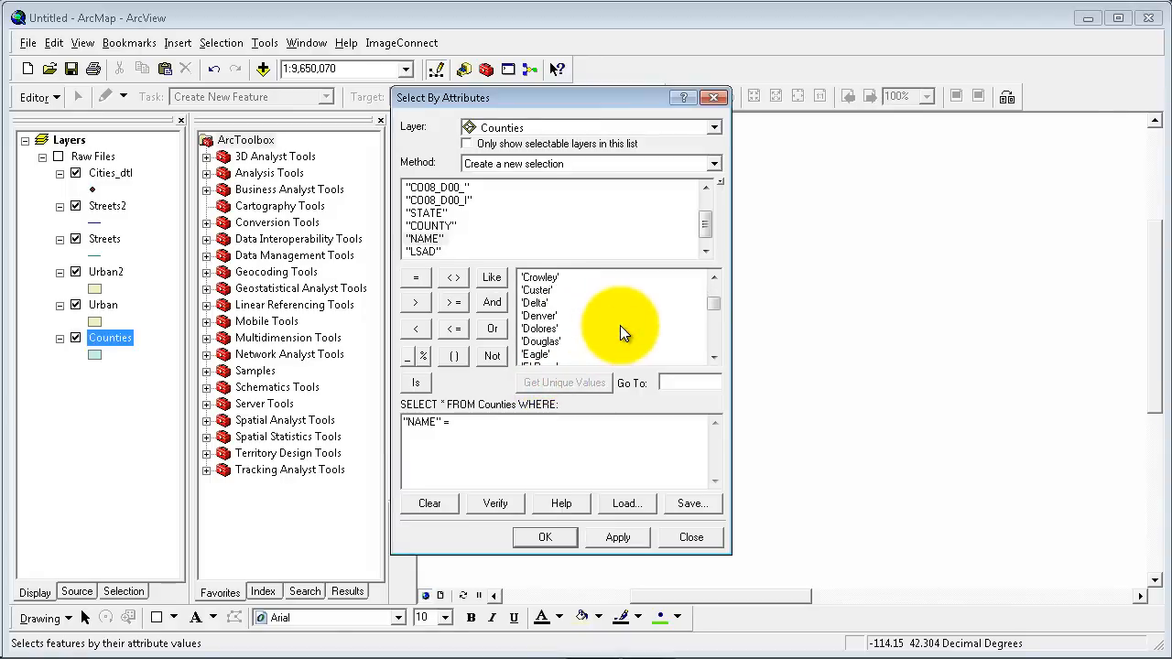
pyautogui.doubleClick(541, 315)
# Extend the Counties query with the alternative condition OR "NAME" = 'Jefferson'
pyautogui.click(493, 329)
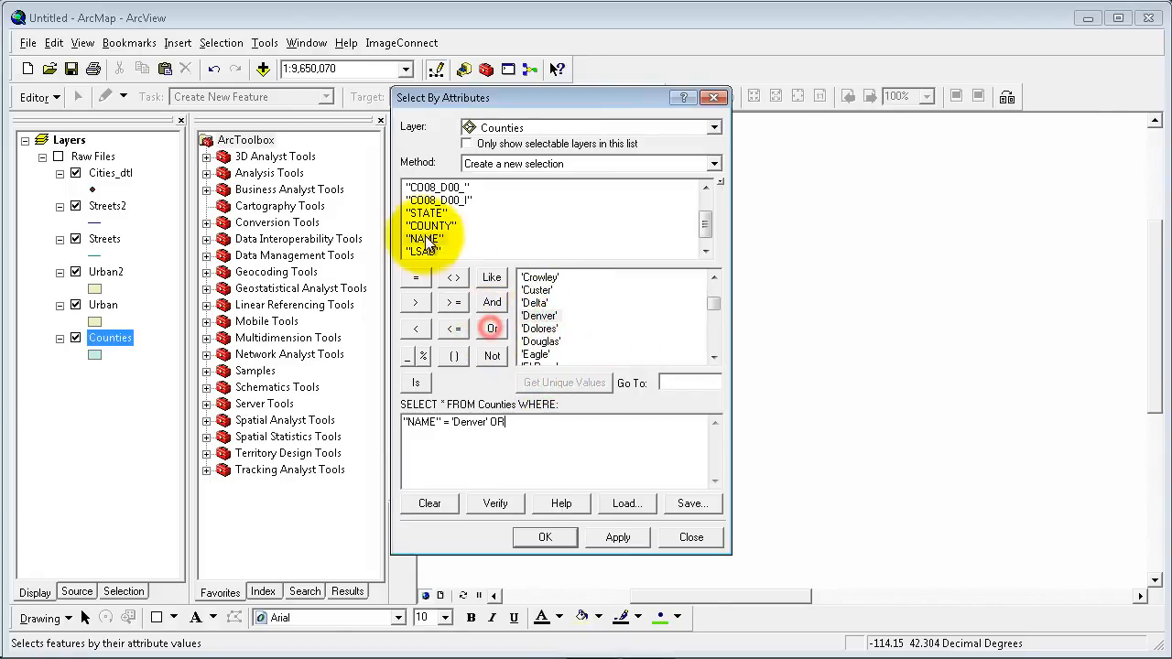
pyautogui.doubleClick(425, 238)
pyautogui.click(423, 278)
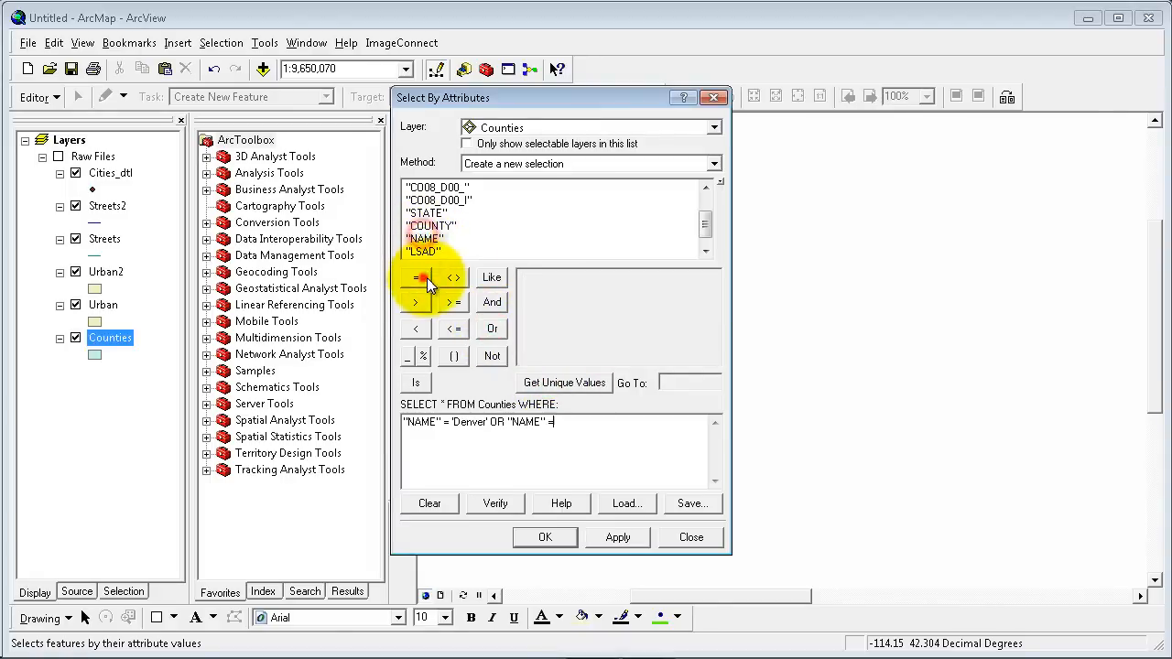
pyautogui.click(649, 326)
pyautogui.click(560, 381)
pyautogui.click(642, 331)
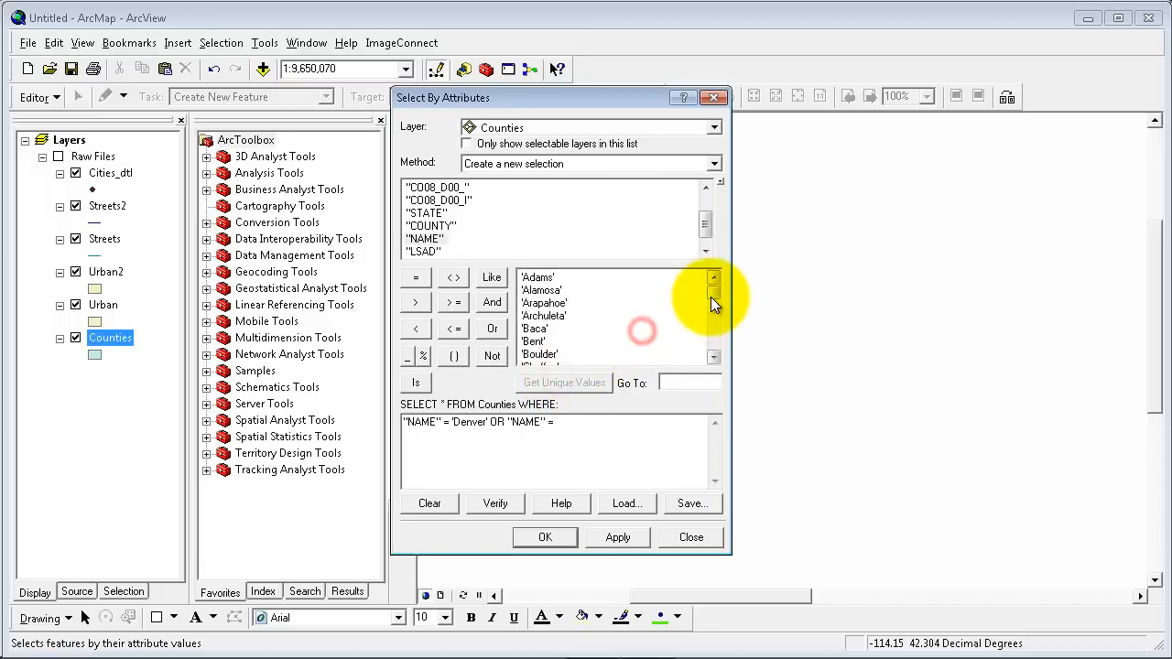
pyautogui.moveTo(710, 297); pyautogui.dragTo(708, 321)
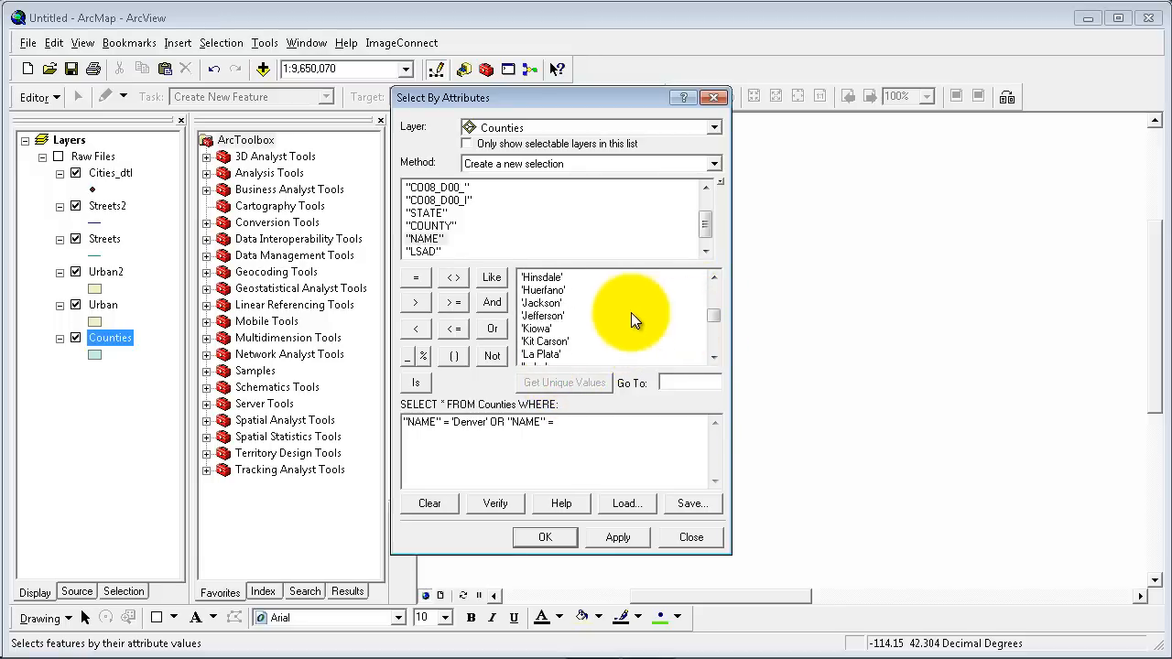
pyautogui.doubleClick(556, 315)
# Run the county selection query, close it, and turn the Raw Files group's visibility back on
pyautogui.click(612, 539)
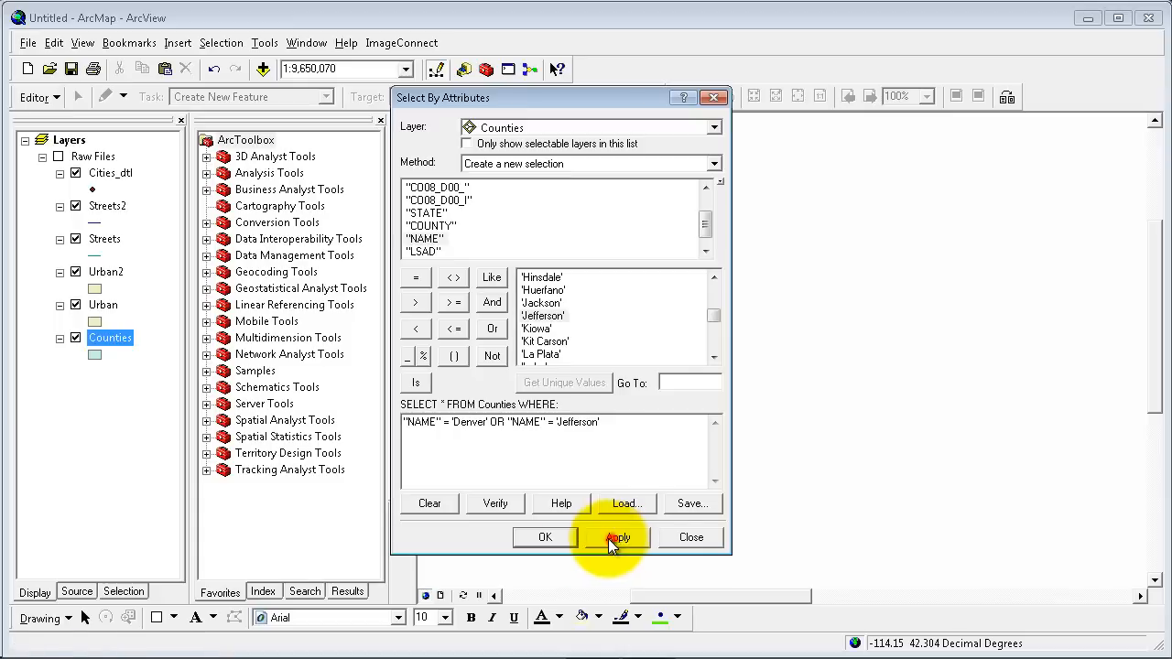
pyautogui.click(547, 539)
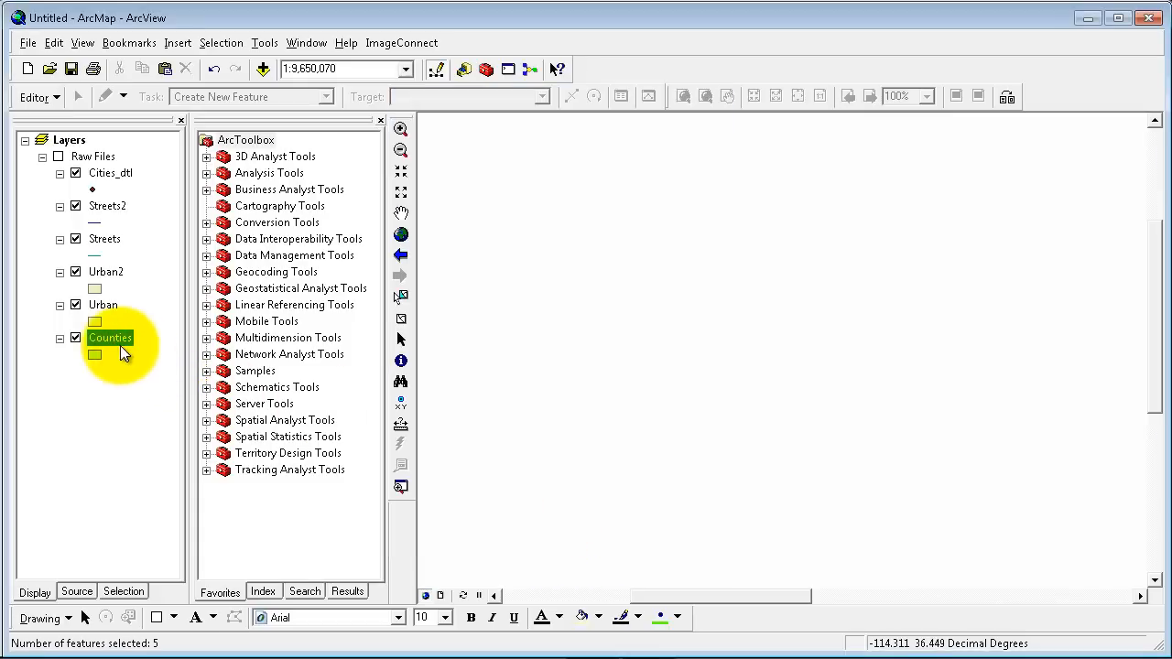
pyautogui.click(58, 156)
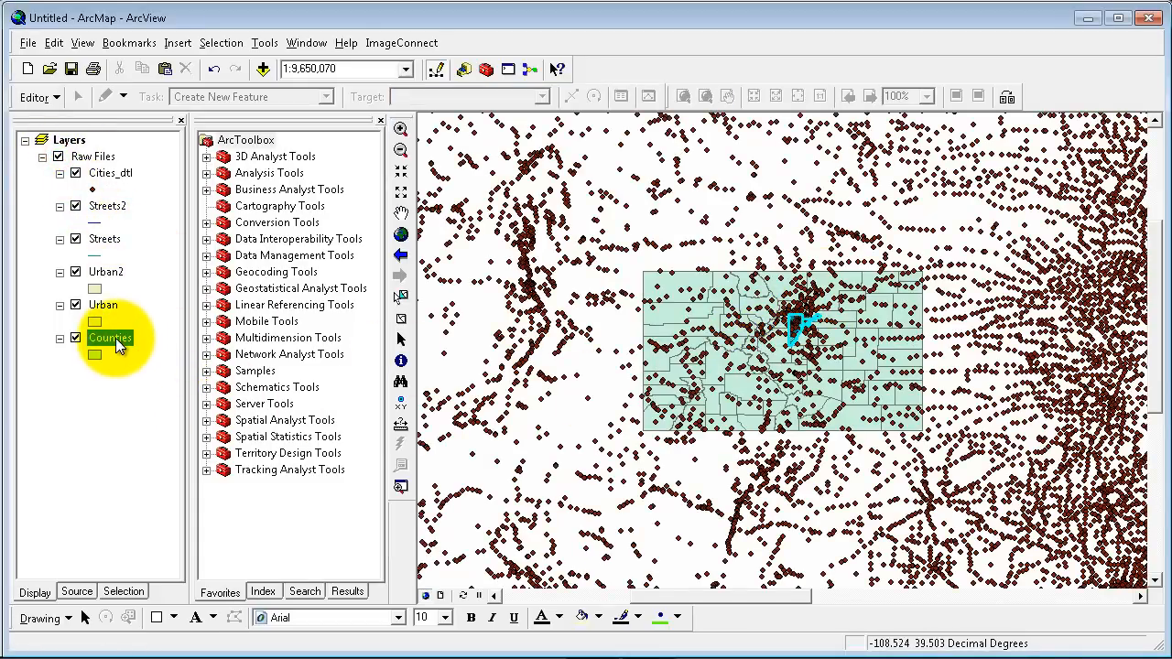
# Start exporting the selected Counties features, with UrbanStudyArea.mdb in the Assignment8 folder as the output location
pyautogui.rightClick(115, 338)
pyautogui.moveTo(227, 276)
pyautogui.click(399, 295)
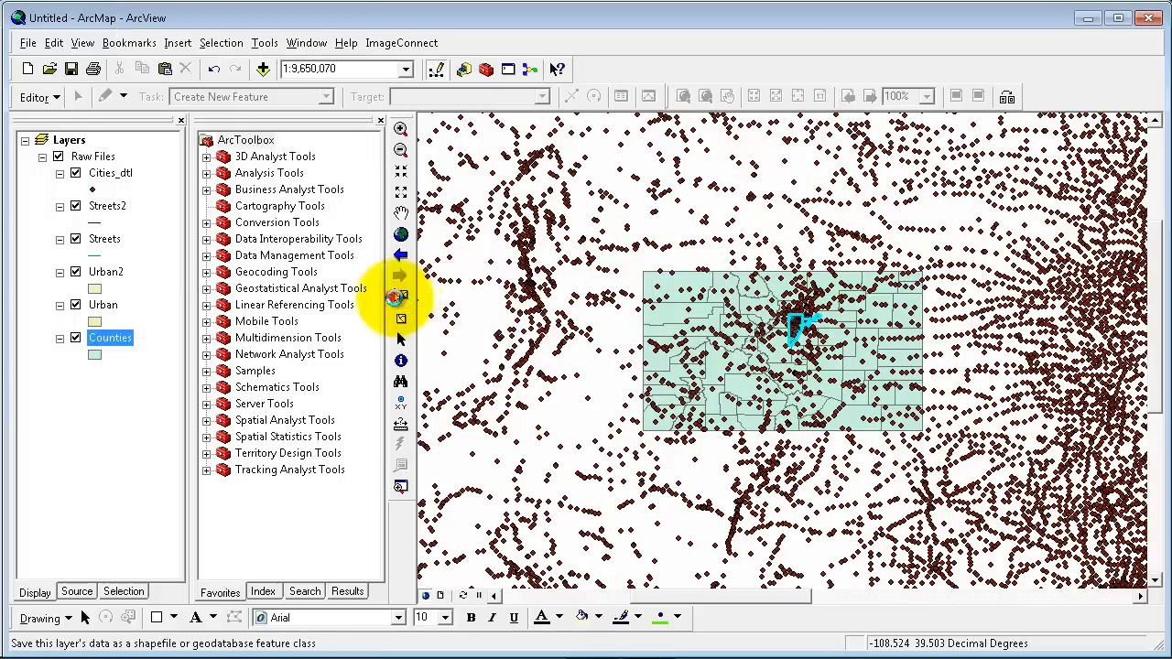
pyautogui.click(744, 367)
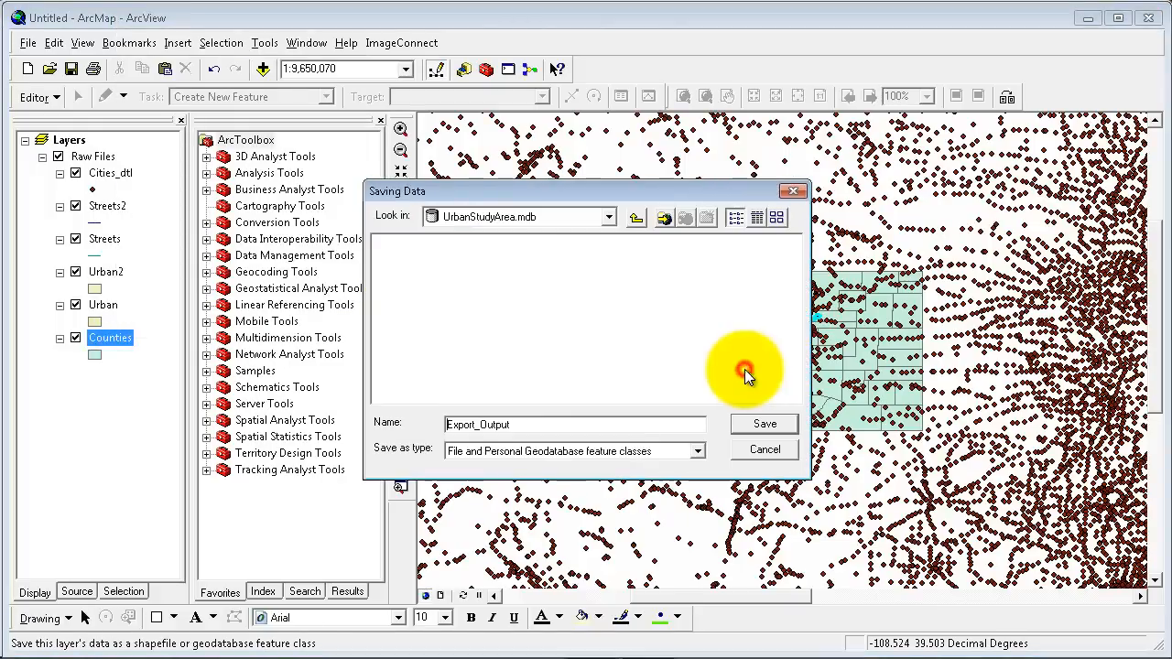
pyautogui.click(635, 217)
pyautogui.click(468, 245)
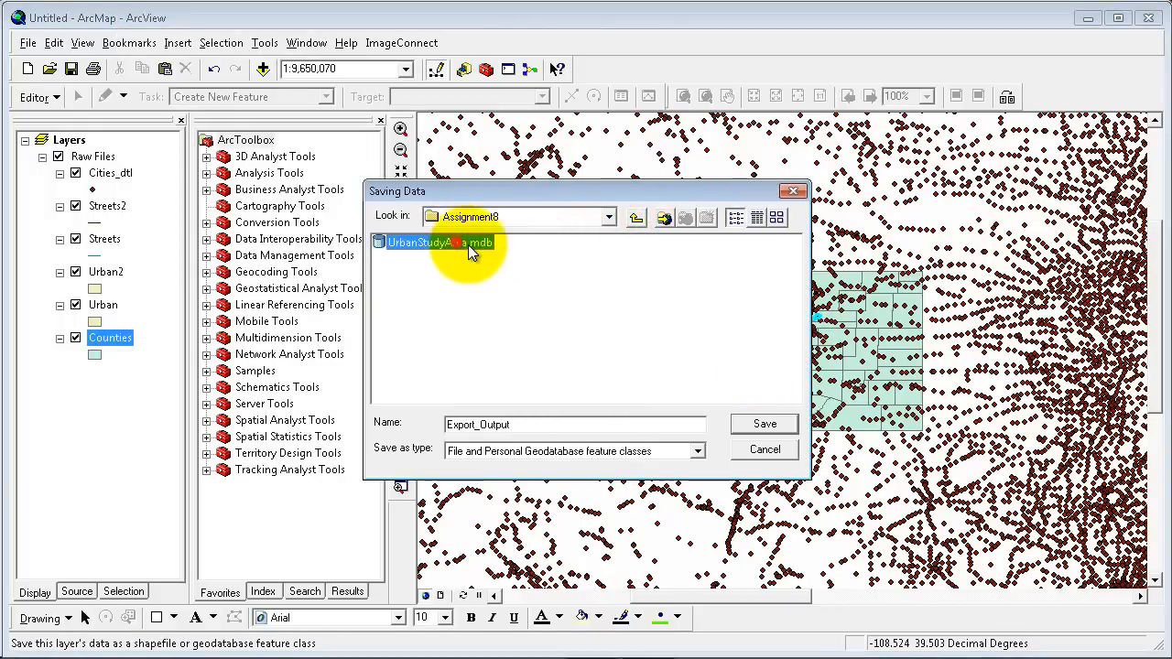
pyautogui.doubleClick(438, 241)
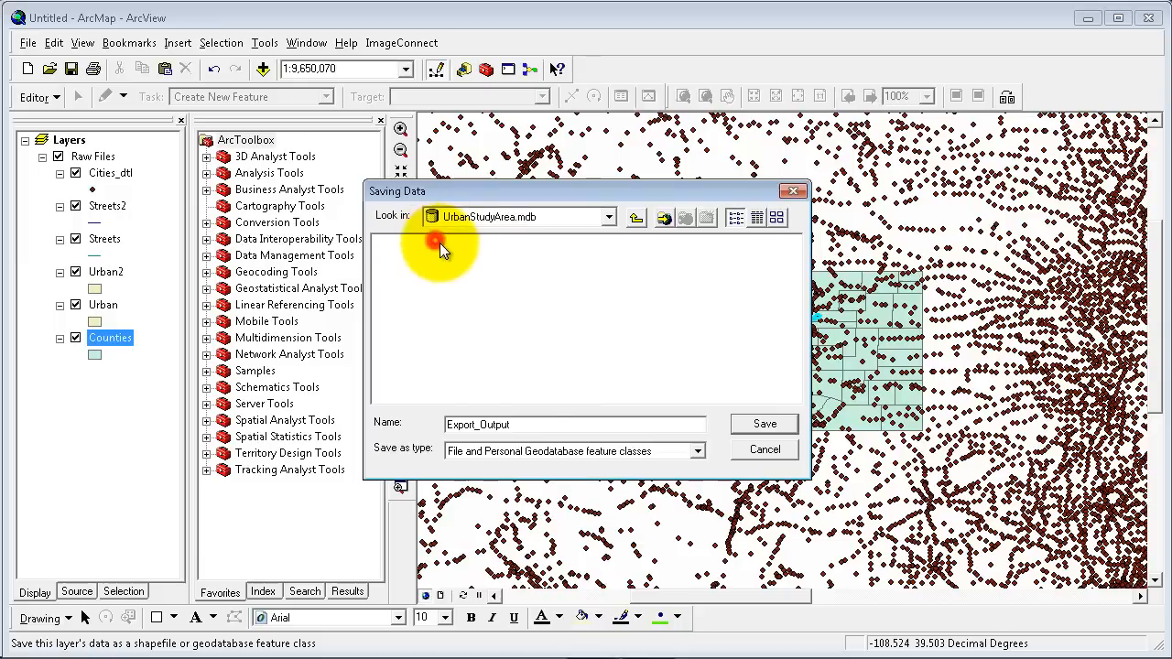
# Export the selected counties as a geodatabase feature class named StudyAreaCounties and add it to the map as a layer
pyautogui.moveTo(545, 424); pyautogui.dragTo(385, 420)
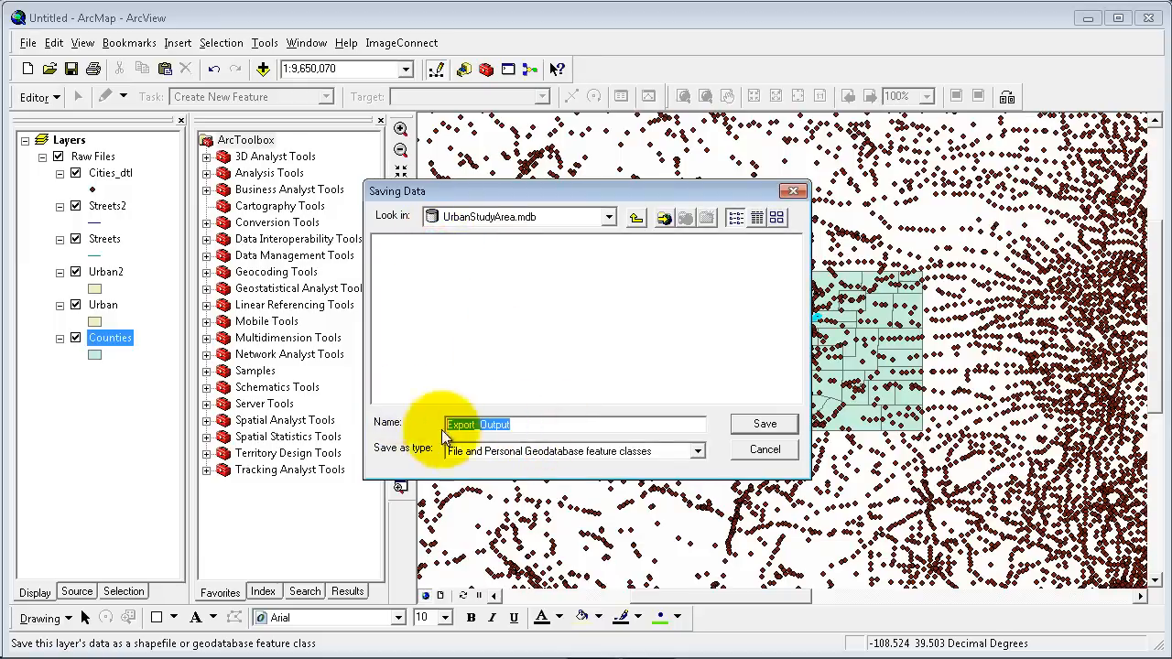
pyautogui.click(463, 451)
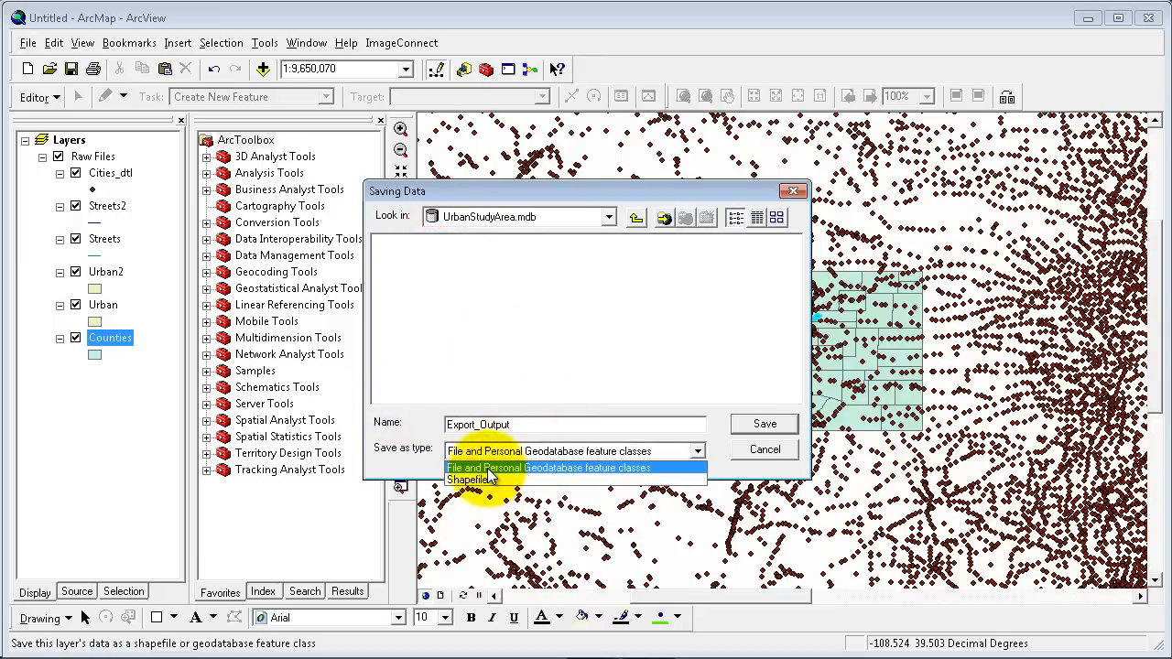
pyautogui.click(487, 469)
pyautogui.click(544, 425)
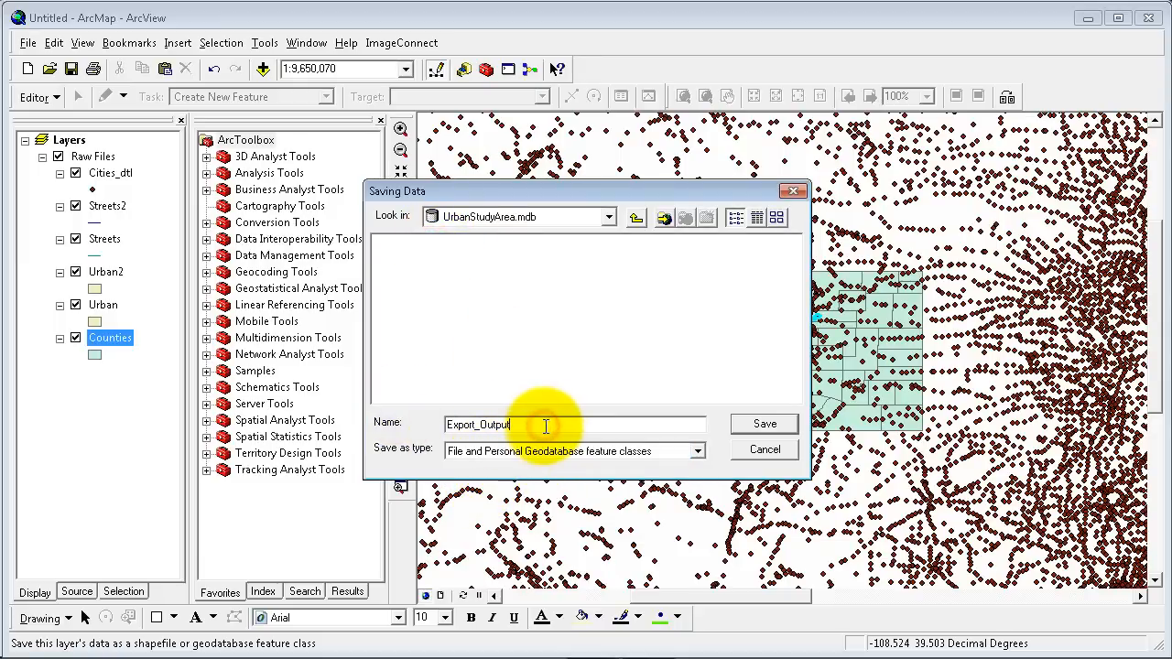
pyautogui.moveTo(545, 425); pyautogui.dragTo(433, 425)
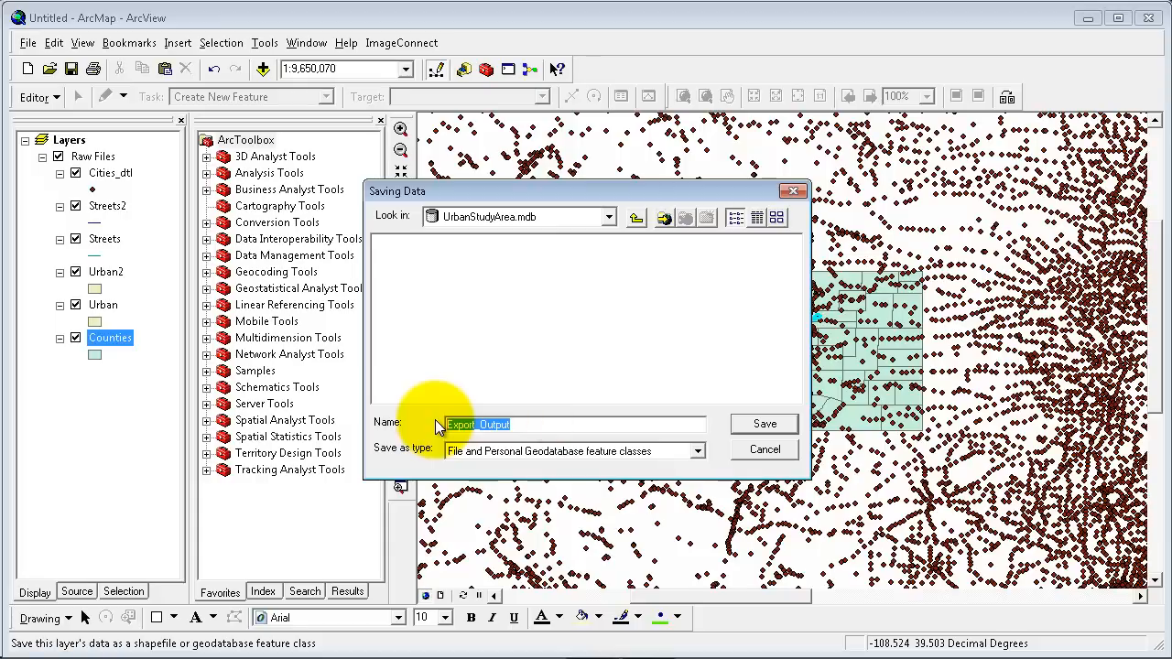
pyautogui.write('YStudyAreaCounties')
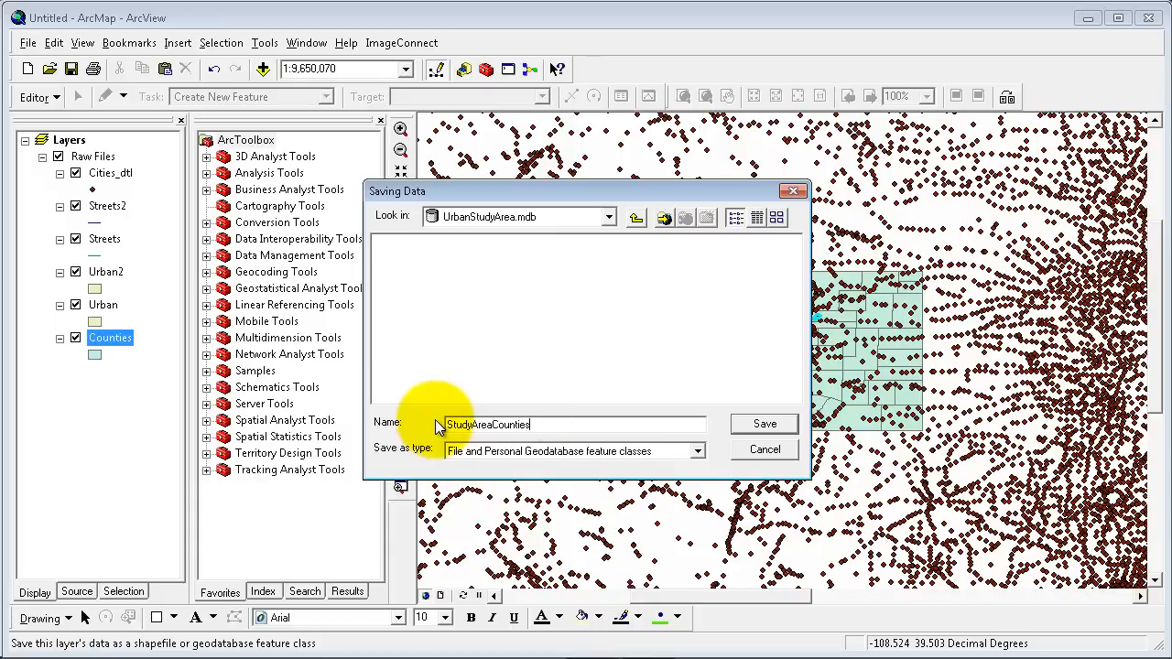
pyautogui.press('Return')
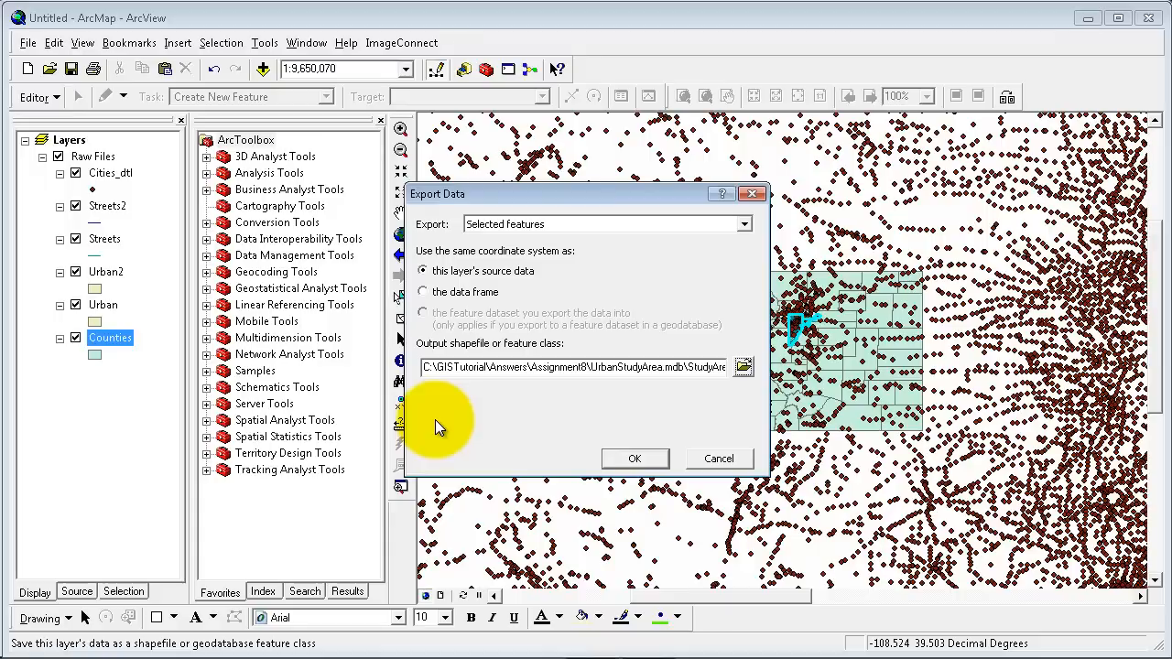
pyautogui.click(630, 458)
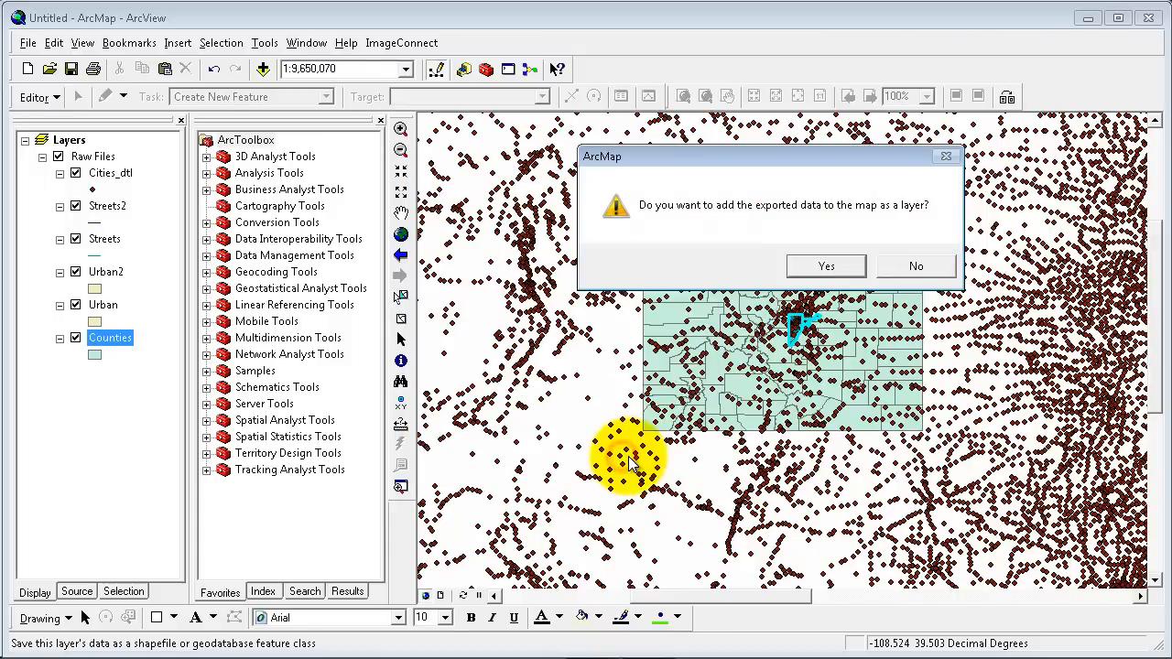
pyautogui.click(856, 269)
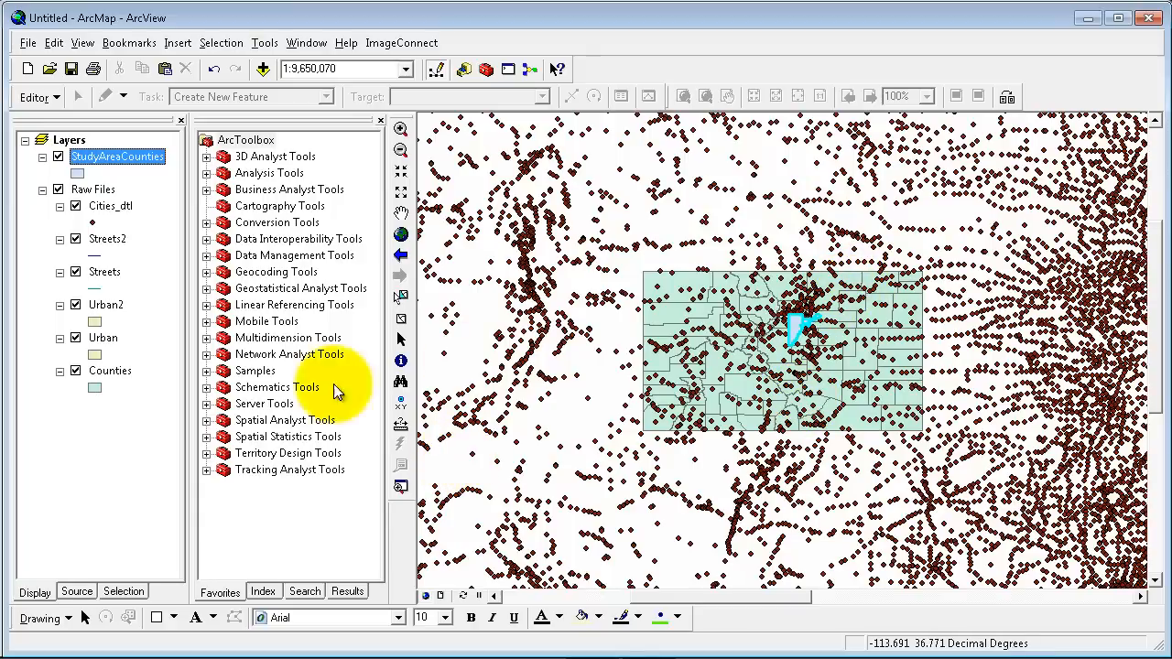
pyautogui.click(100, 462)
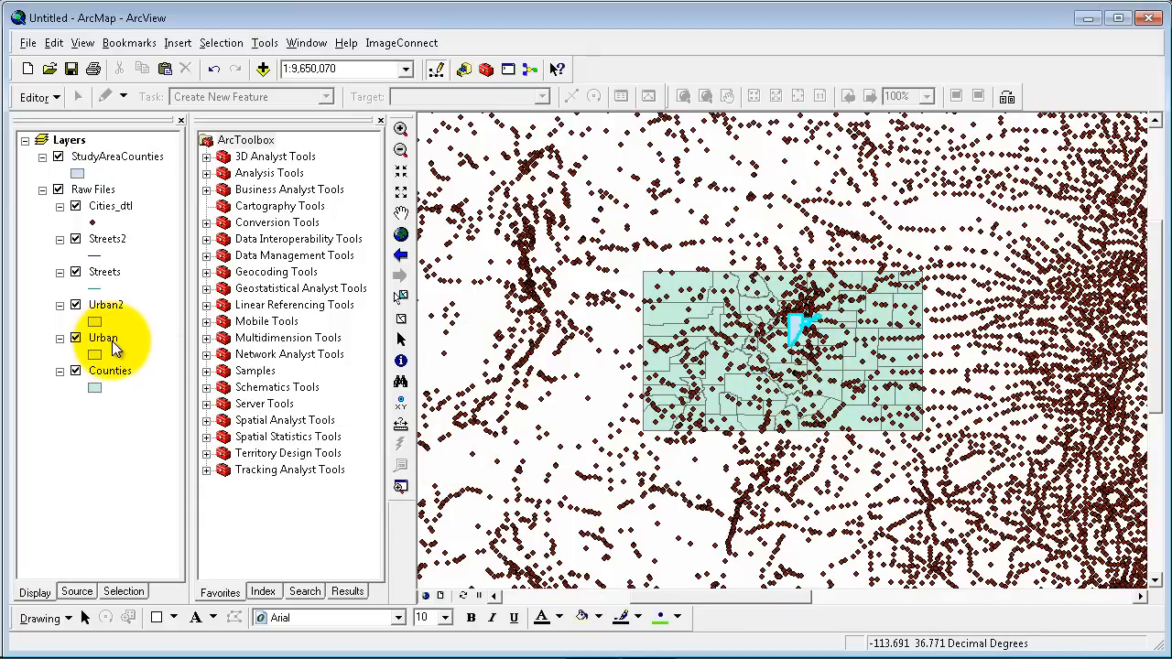
pyautogui.click(109, 240)
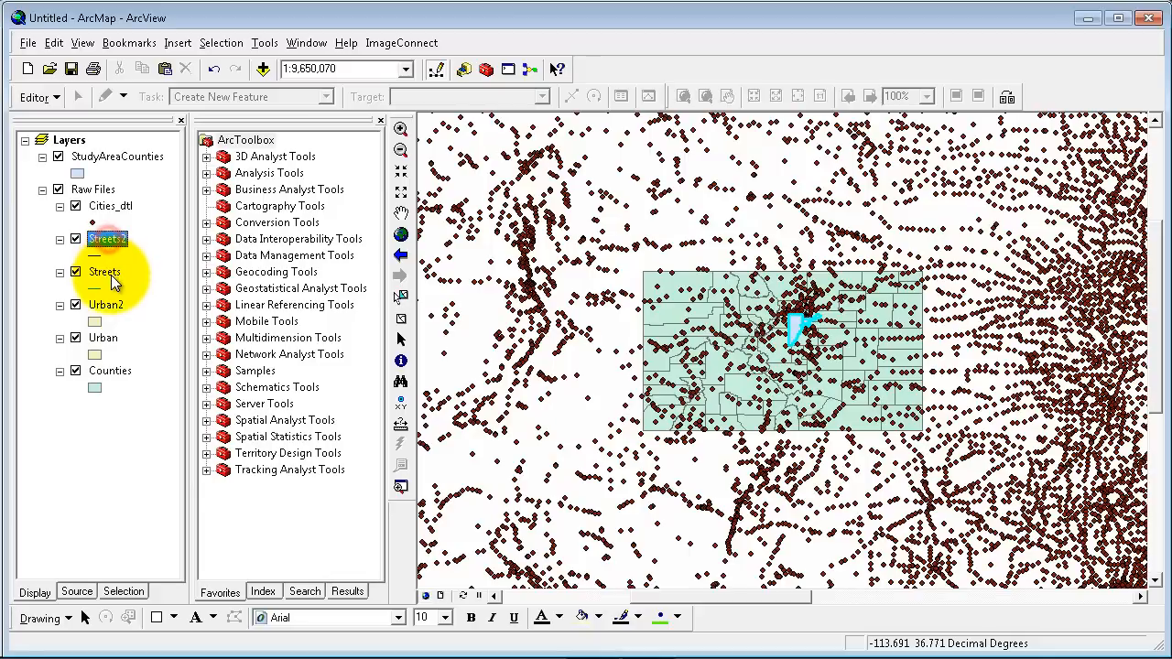
pyautogui.keyDown('ctrl'); pyautogui.click(104, 273); pyautogui.keyUp('ctrl')
pyautogui.click(101, 477)
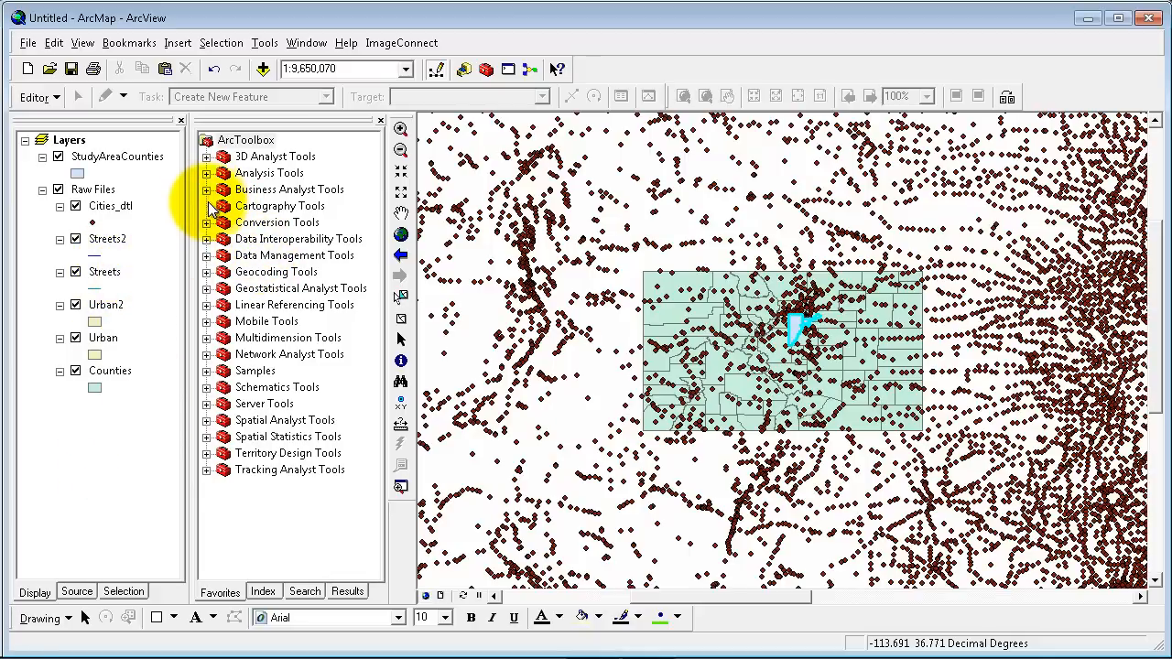
# Start the Merge tool from the general data management tools with Streets2 and Streets as input datasets
pyautogui.click(206, 255)
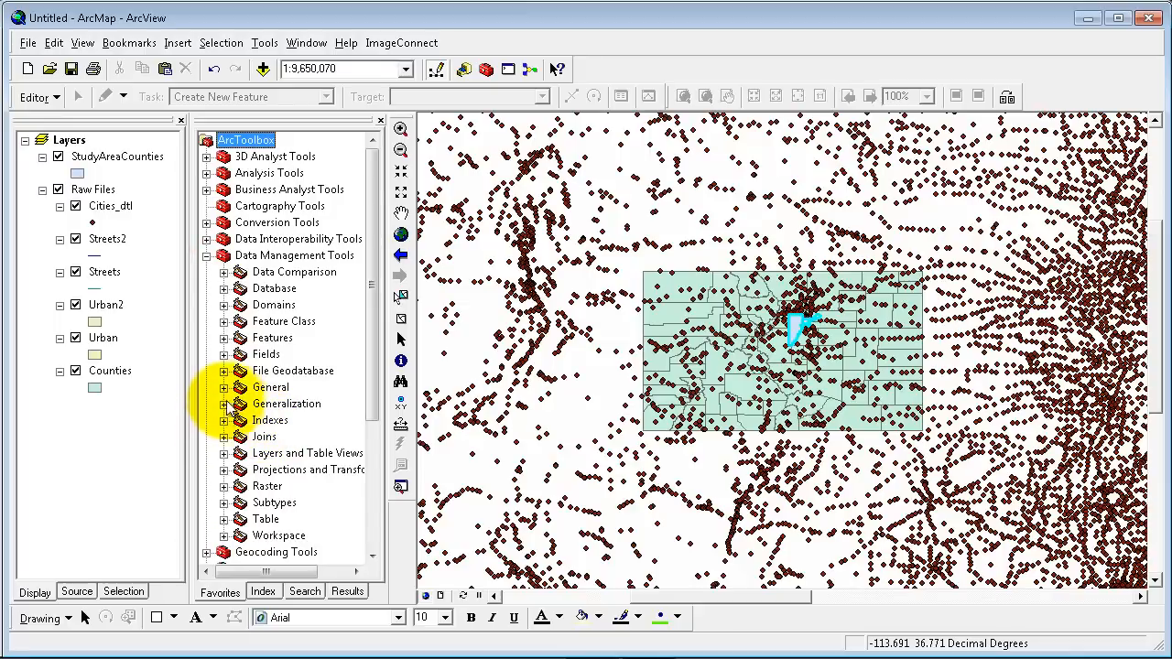
pyautogui.click(223, 387)
pyautogui.moveTo(375, 359); pyautogui.dragTo(373, 376)
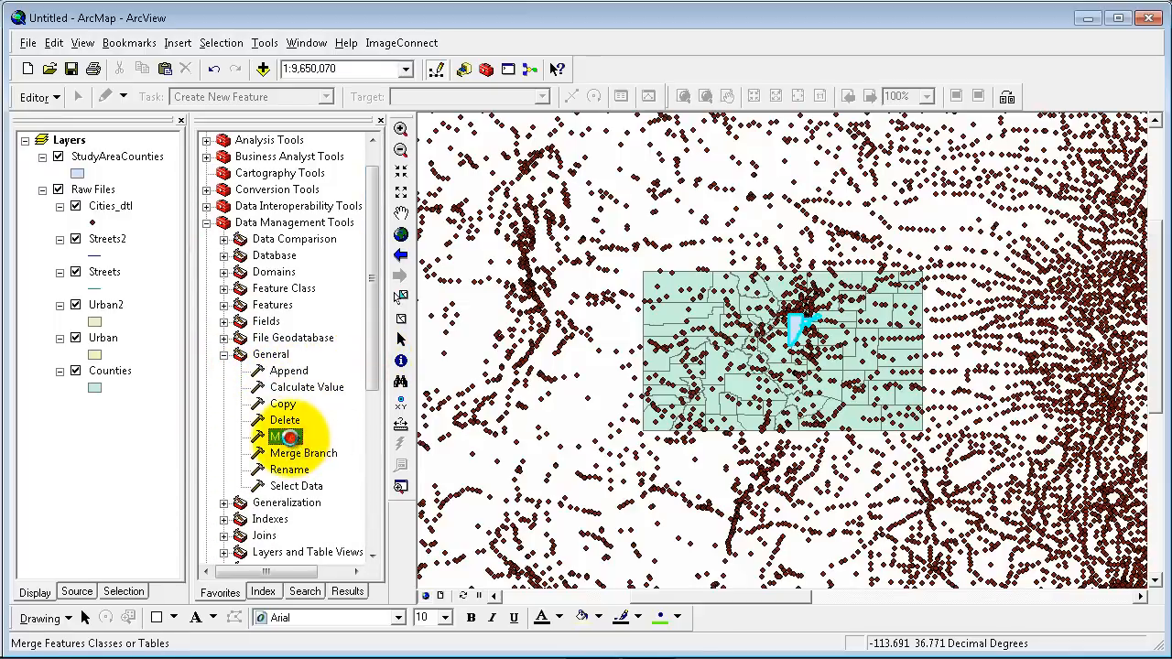
pyautogui.doubleClick(285, 438)
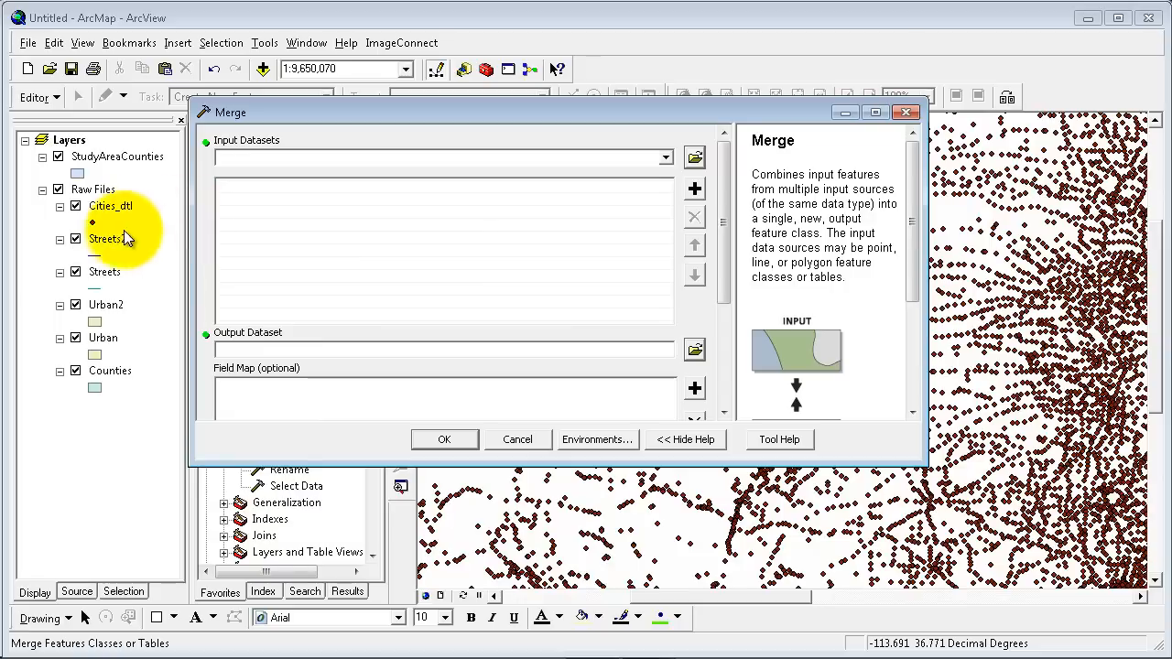
pyautogui.moveTo(117, 238); pyautogui.dragTo(290, 245)
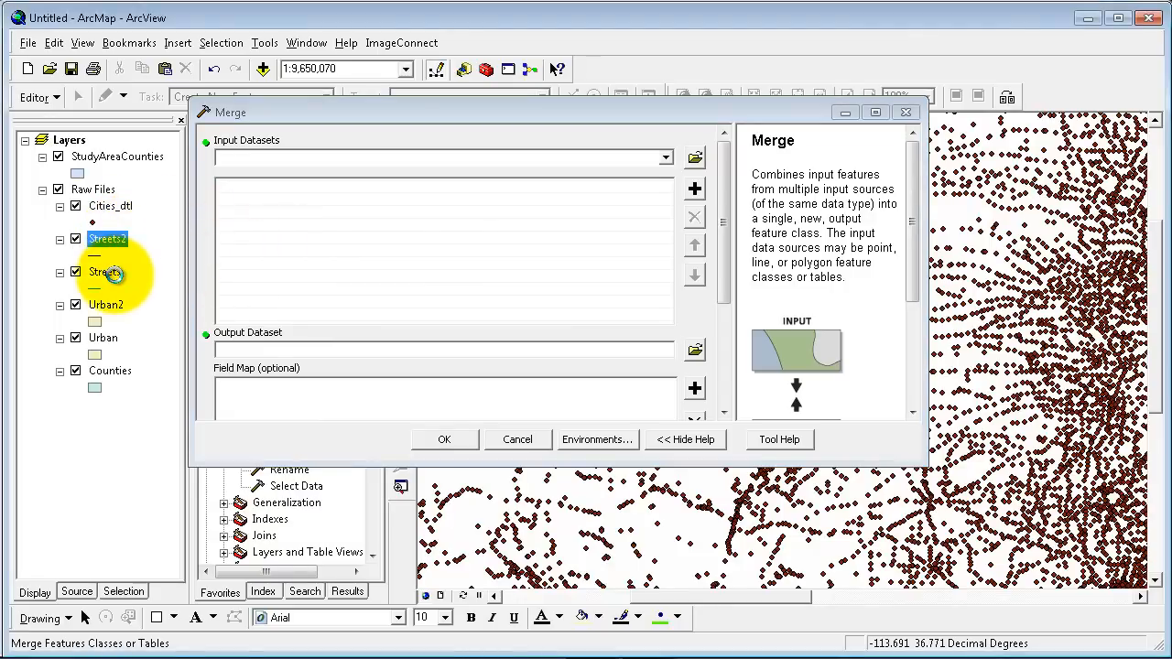
pyautogui.moveTo(112, 272); pyautogui.dragTo(292, 263)
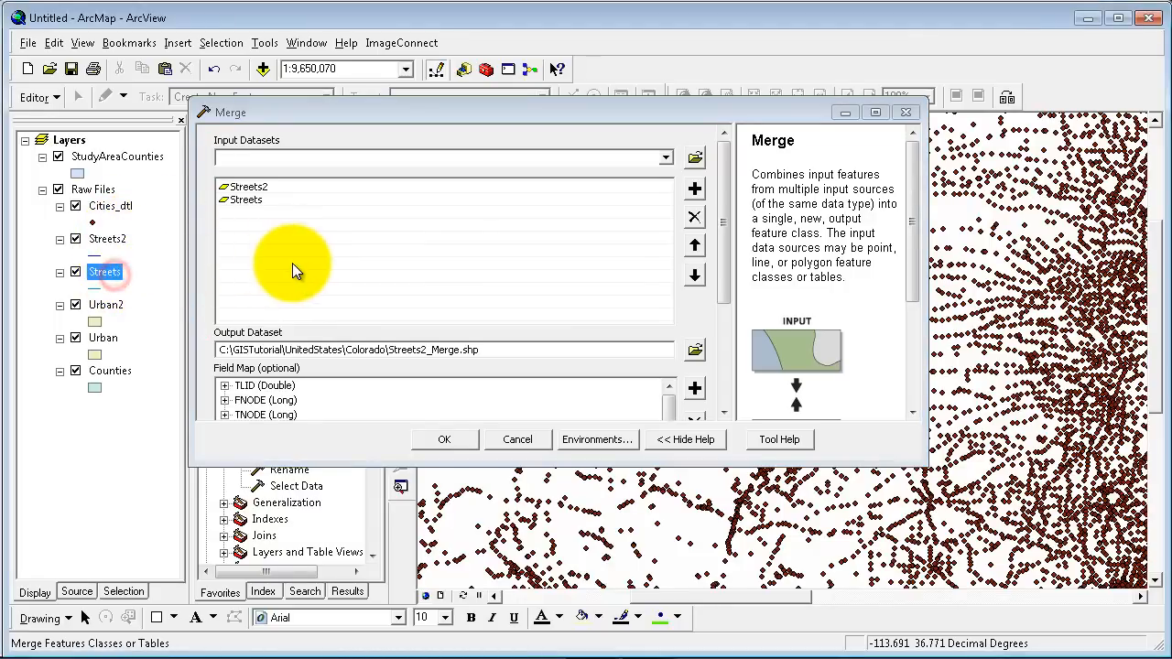
# Set the merge output location to the UrbanStudyArea.mdb geodatabase in the Assignment8 folder
pyautogui.click(695, 349)
pyautogui.click(608, 173)
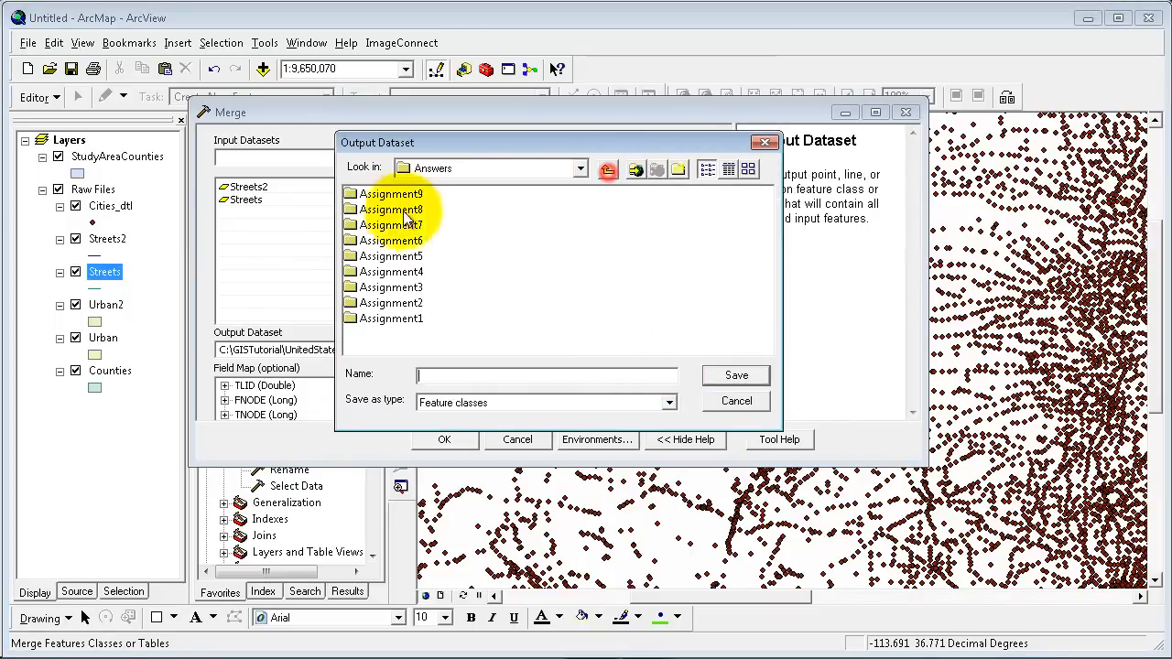
pyautogui.doubleClick(412, 213)
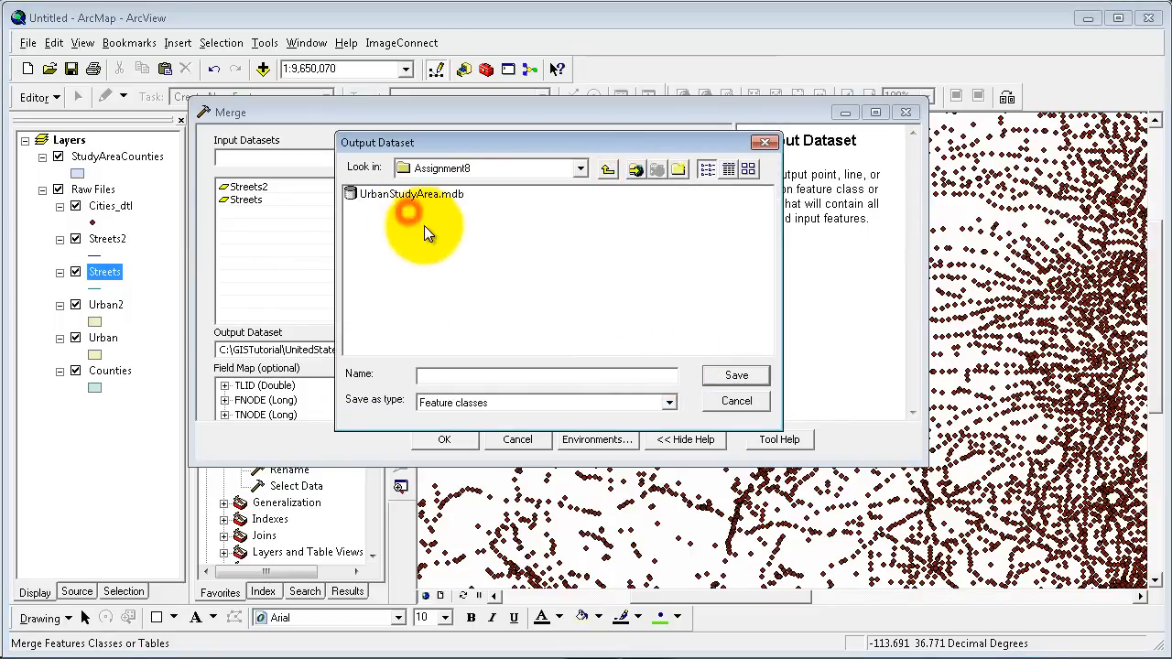
pyautogui.click(413, 196)
pyautogui.doubleClick(415, 196)
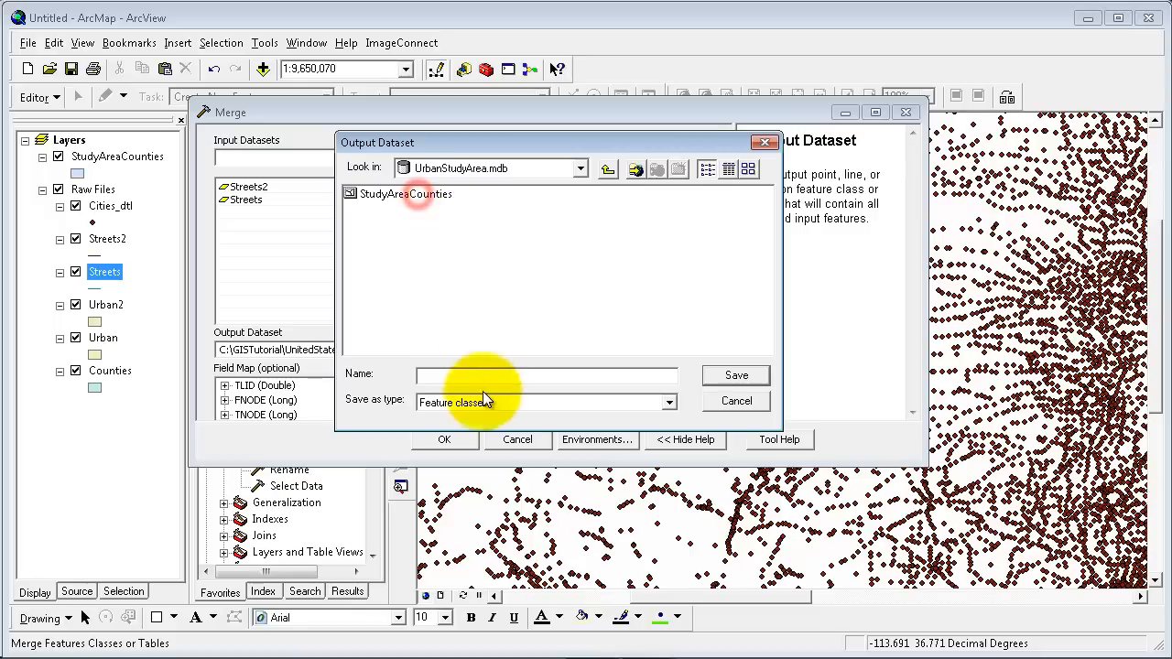
# Name the merged output feature class StudyAreaStreets and run the merge
pyautogui.click(499, 374)
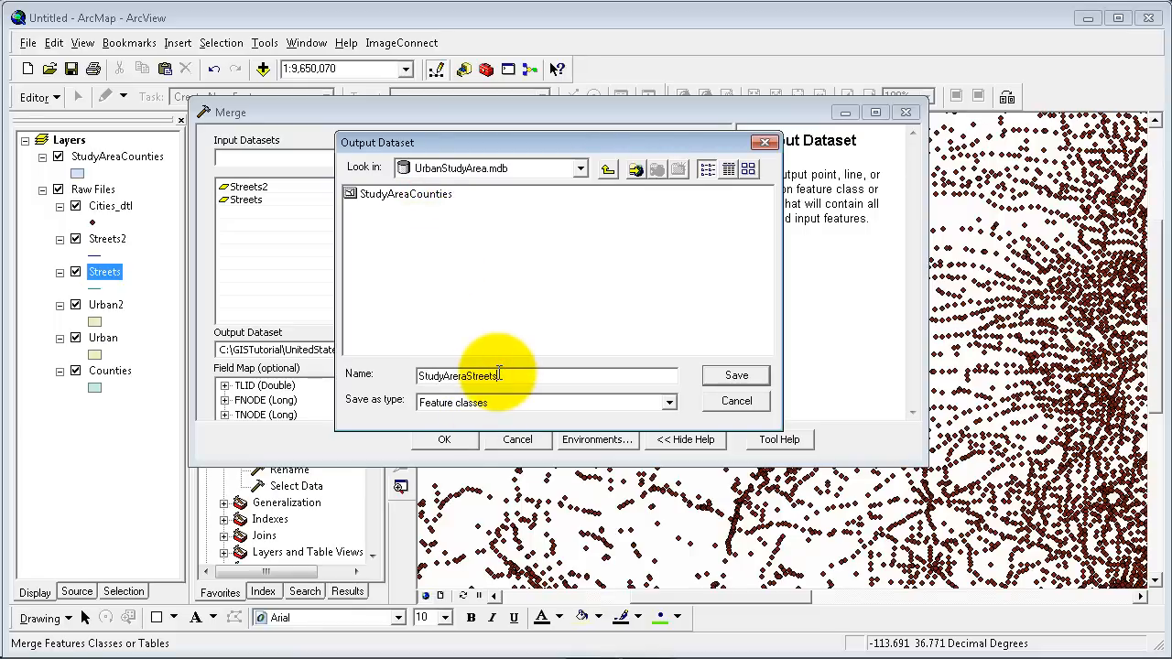
pyautogui.click(466, 374)
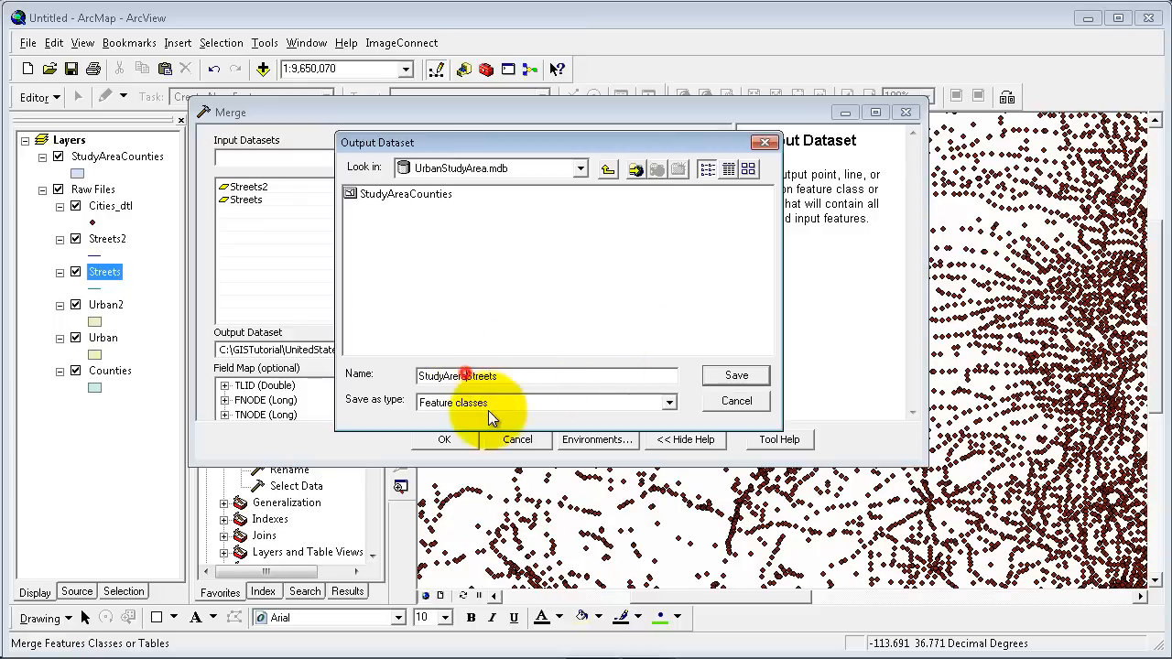
pyautogui.press('BackSpace')
pyautogui.press('BackSpace')
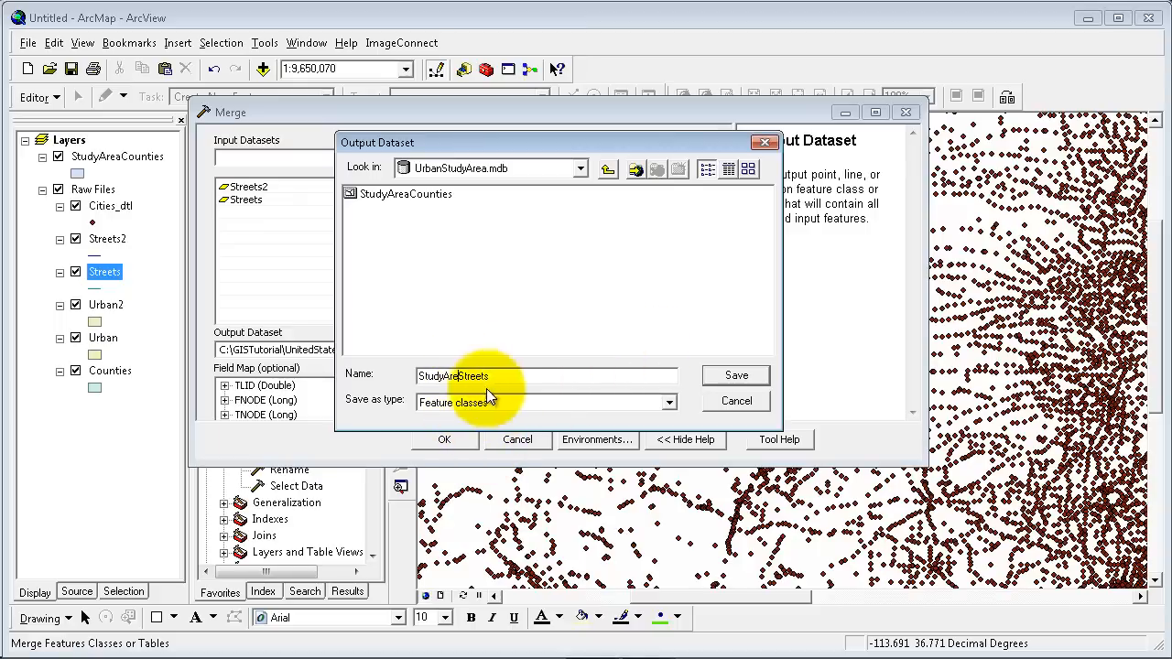
pyautogui.write('a')
pyautogui.click(738, 376)
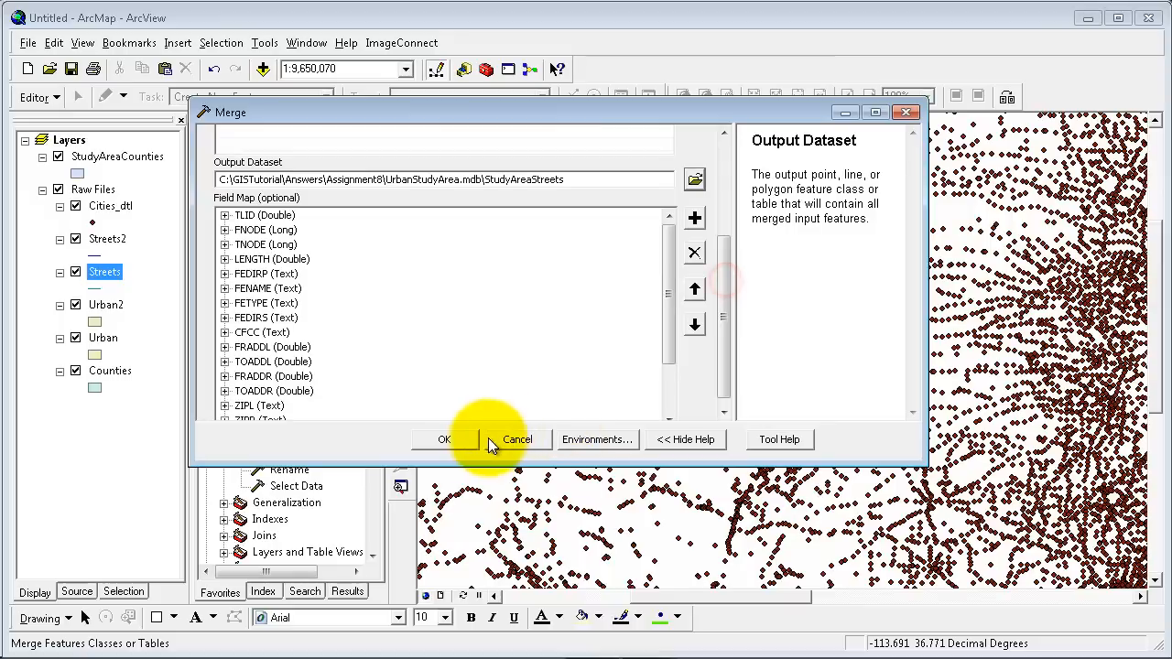
pyautogui.click(448, 439)
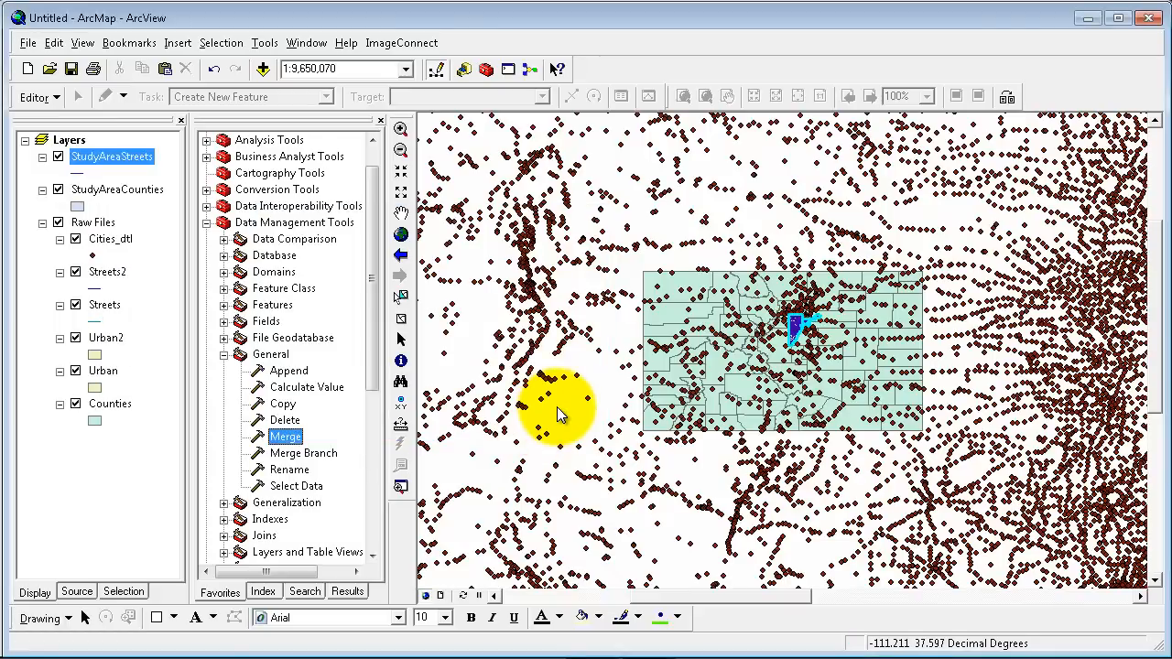
# Clear the selected county features on the map
pyautogui.click(146, 476)
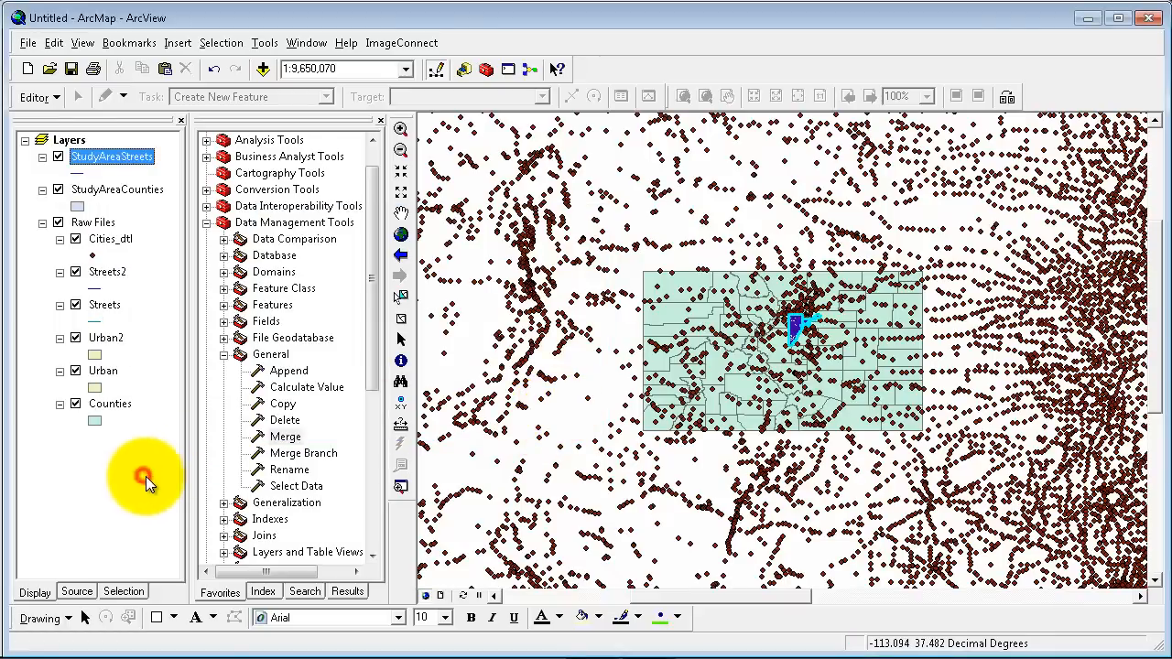
pyautogui.click(403, 322)
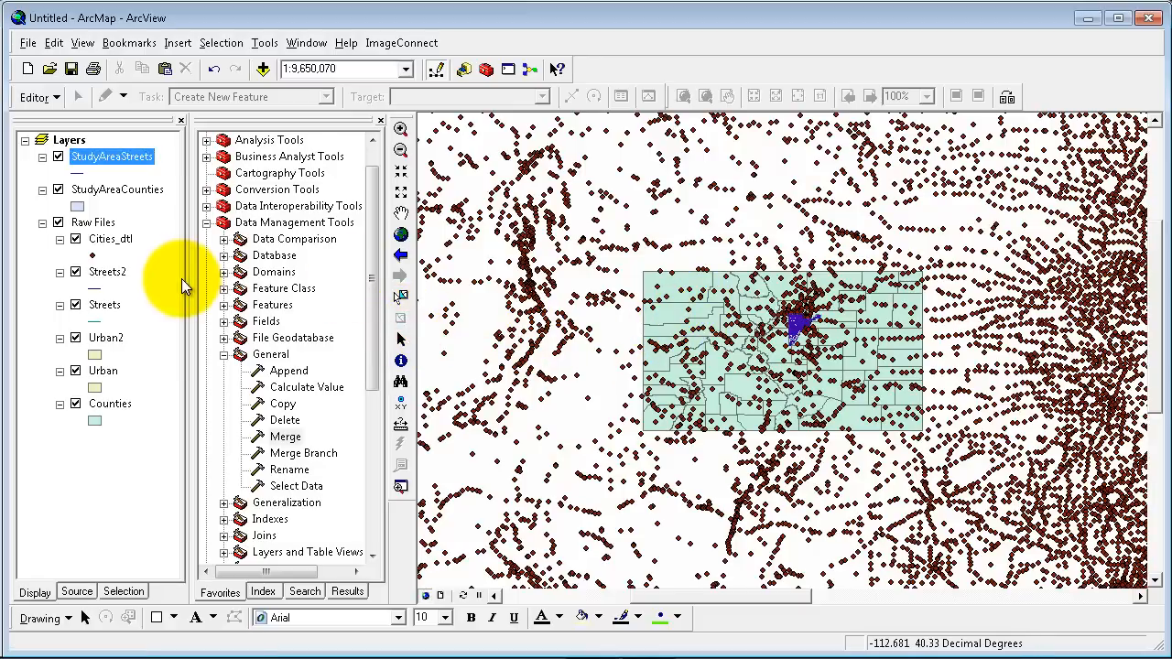
pyautogui.click(87, 486)
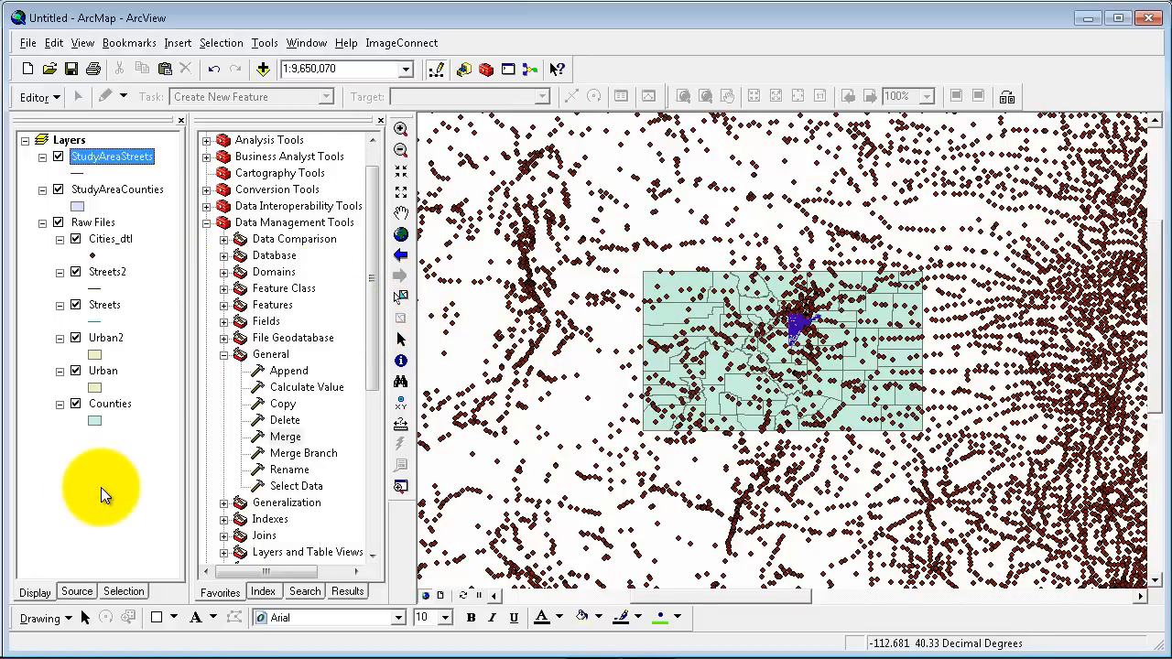
pyautogui.click(92, 487)
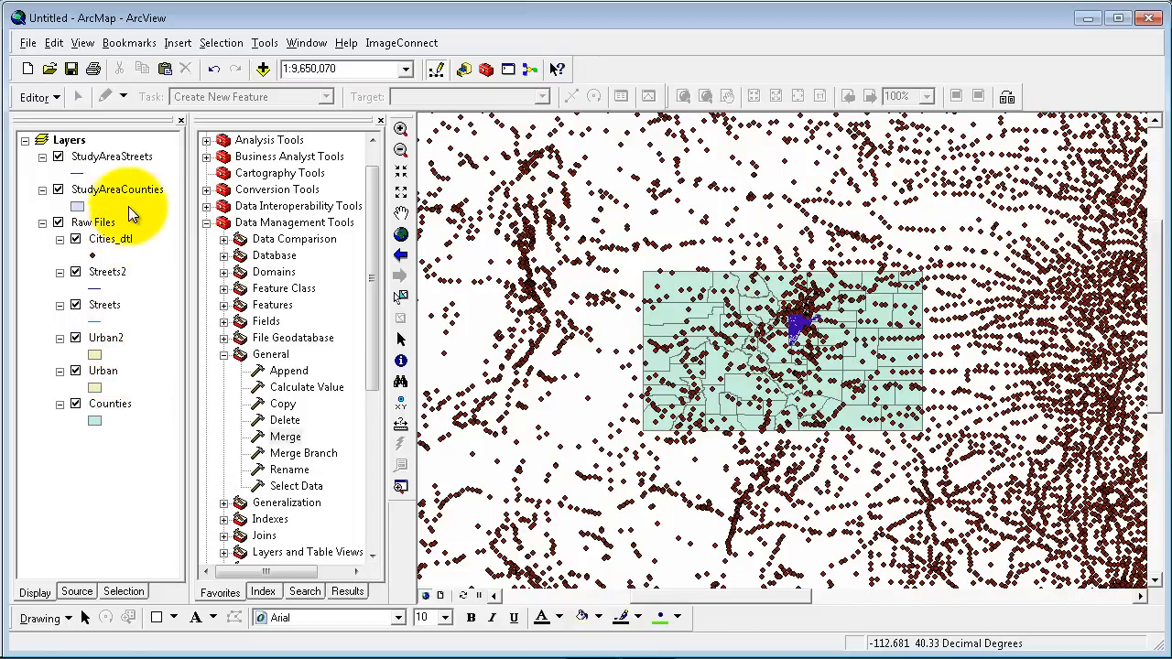
# Turn off the Streets2, Streets and Cities_dtl layers and inspect the full extent of the StudyAreaStreets layer
pyautogui.click(76, 273)
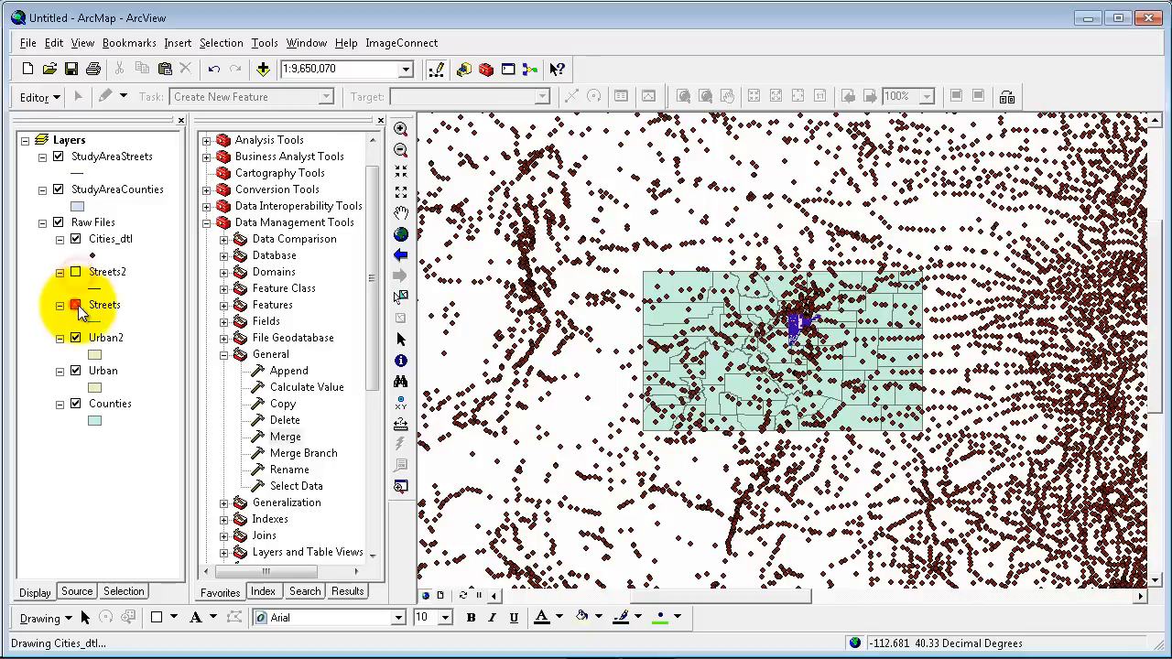
pyautogui.click(77, 305)
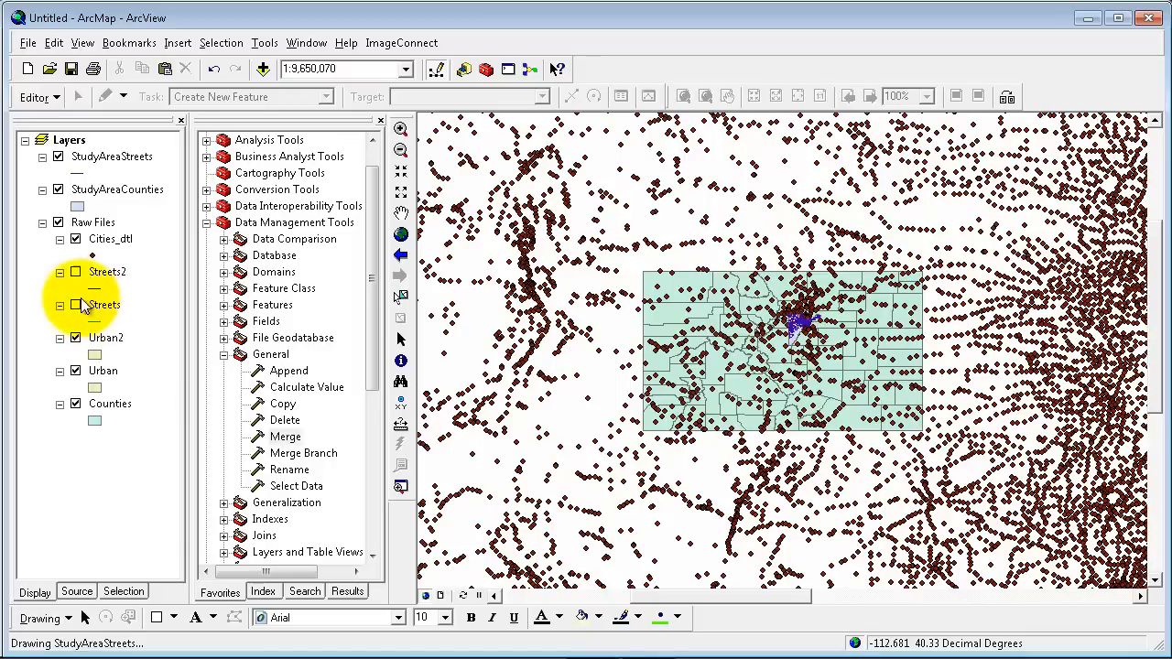
pyautogui.click(75, 239)
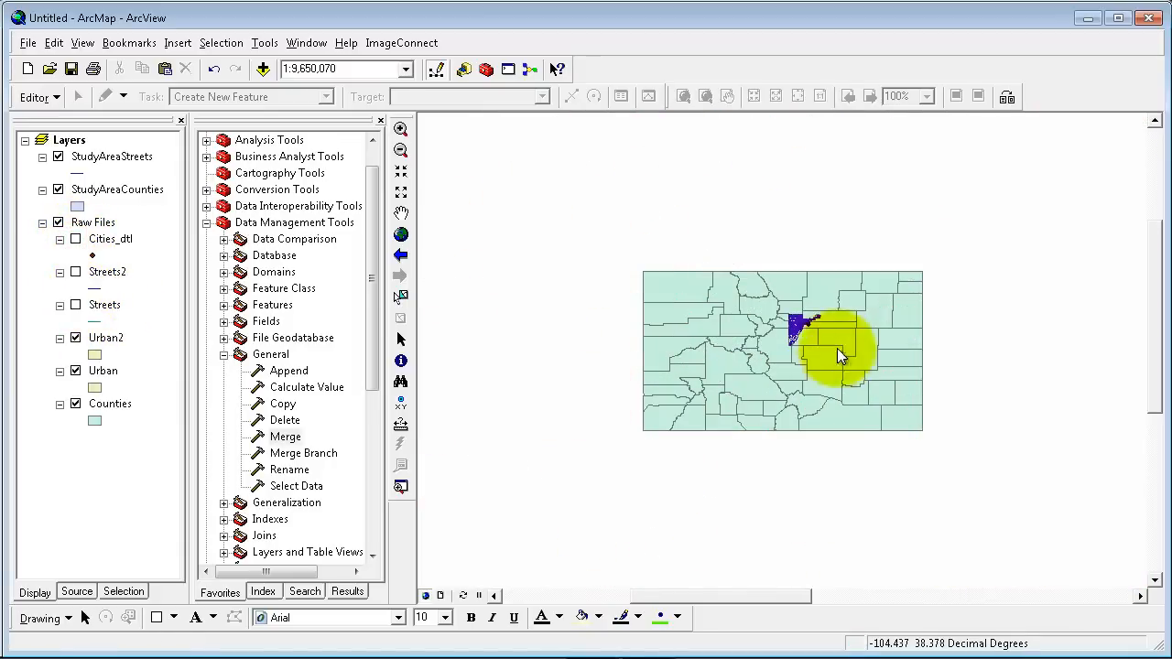
pyautogui.click(400, 128)
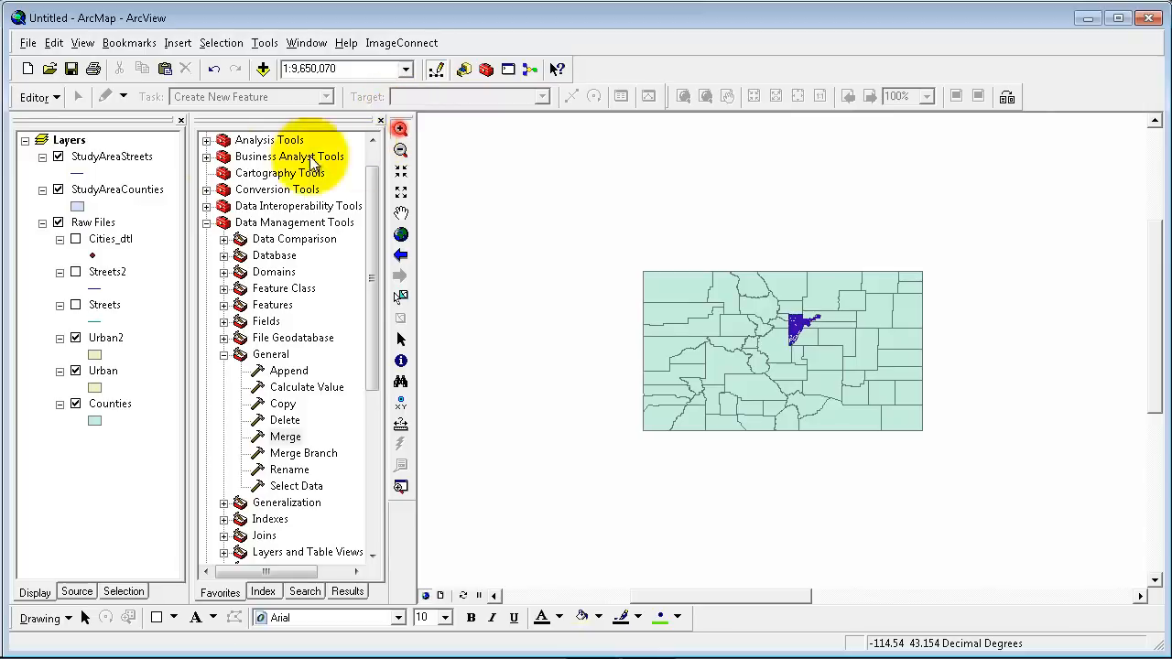
pyautogui.rightClick(138, 156)
pyautogui.click(182, 259)
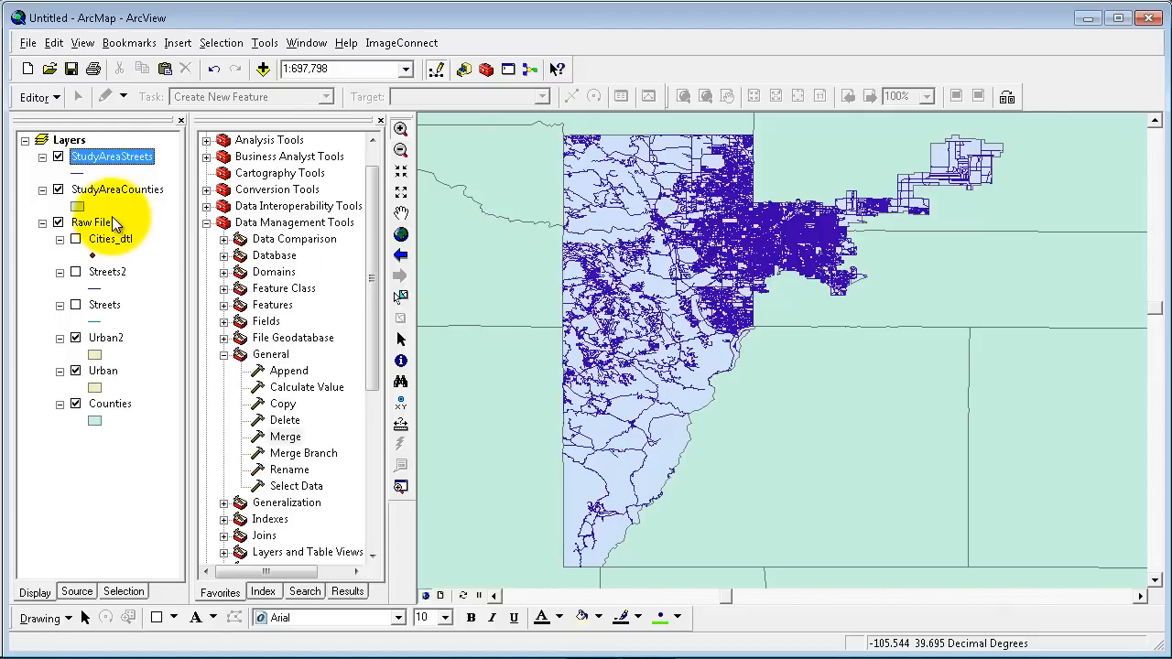
# Start another Merge with Urban2 and Urban as the input datasets
pyautogui.click(102, 190)
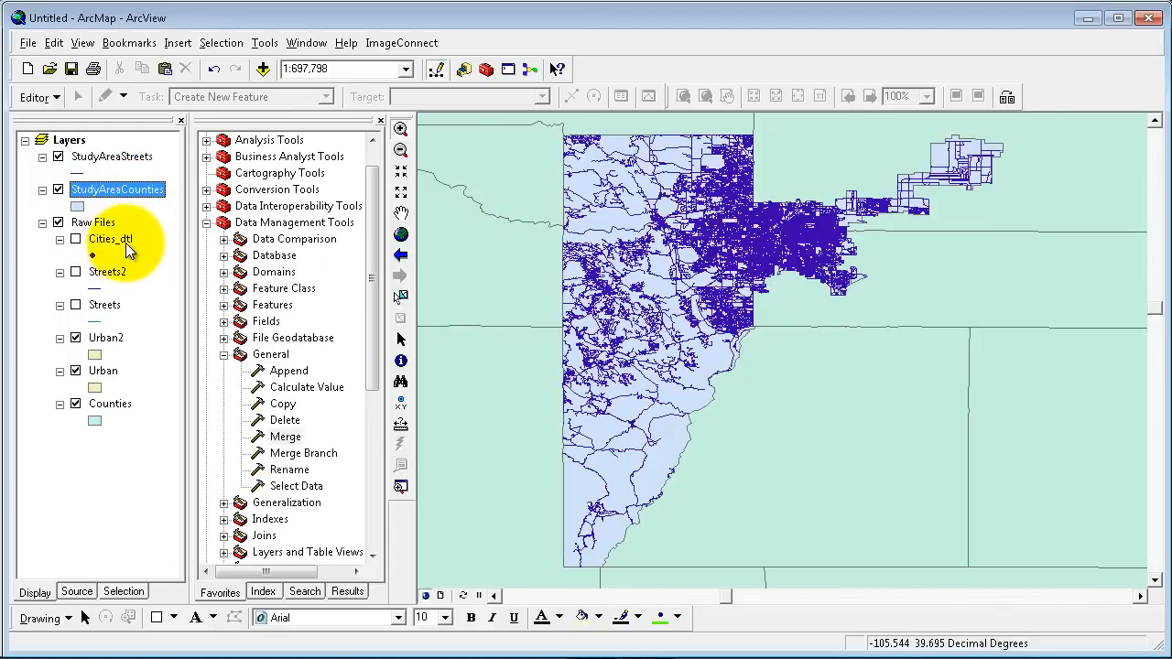
pyautogui.click(105, 338)
pyautogui.click(104, 371)
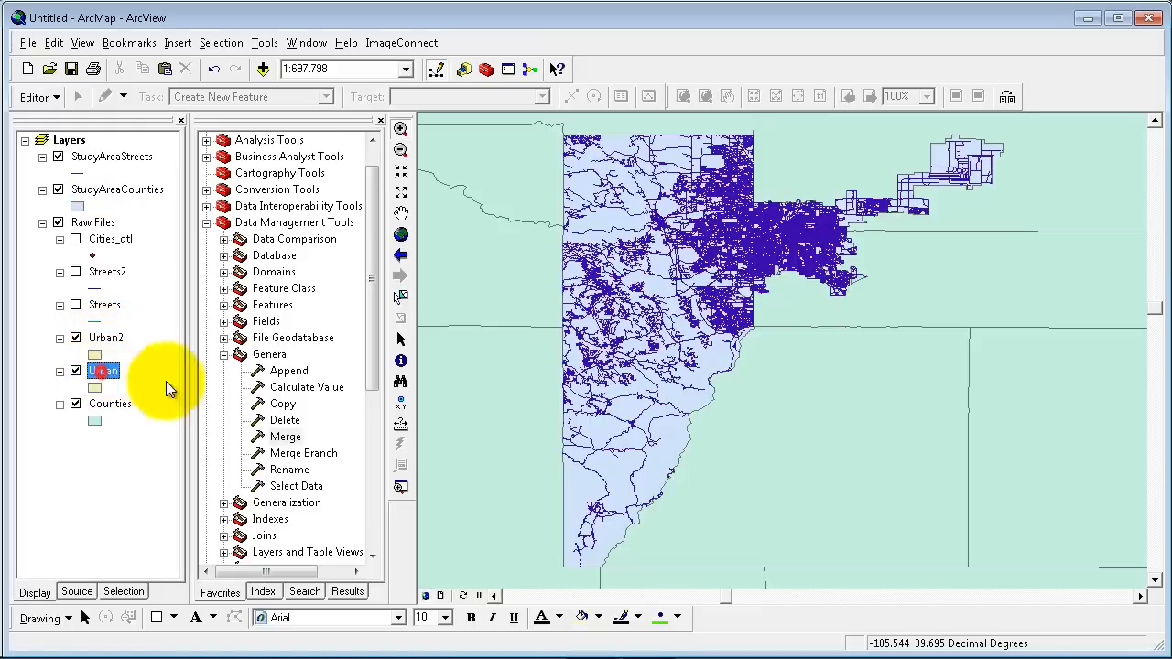
pyautogui.doubleClick(287, 437)
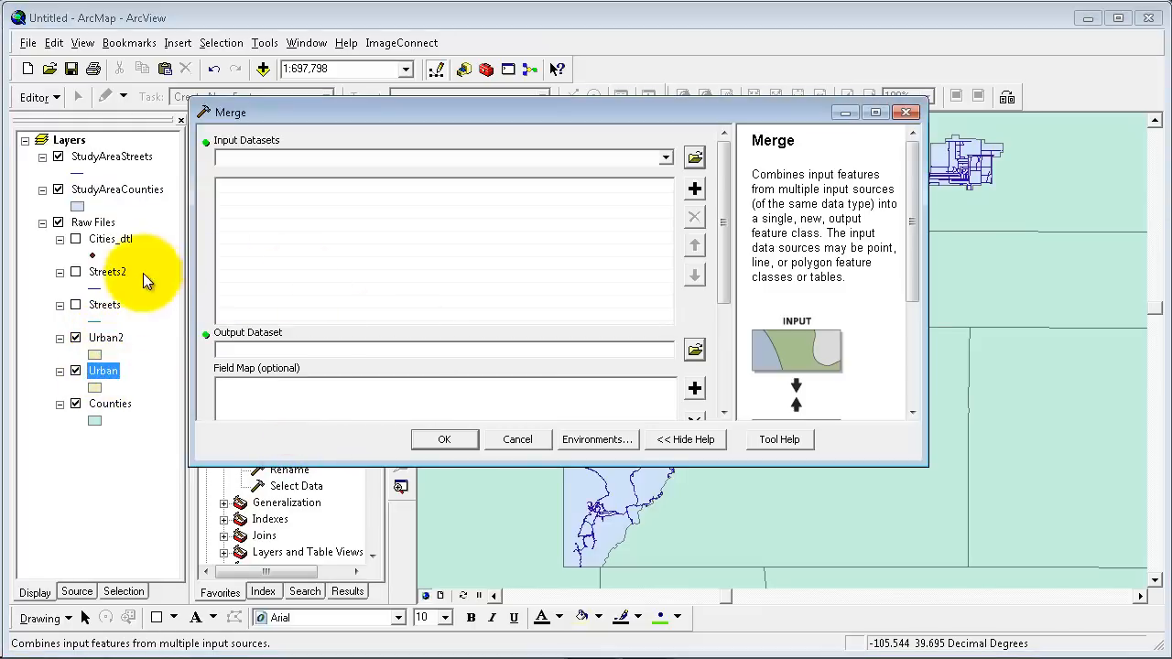
pyautogui.moveTo(108, 339); pyautogui.dragTo(295, 299)
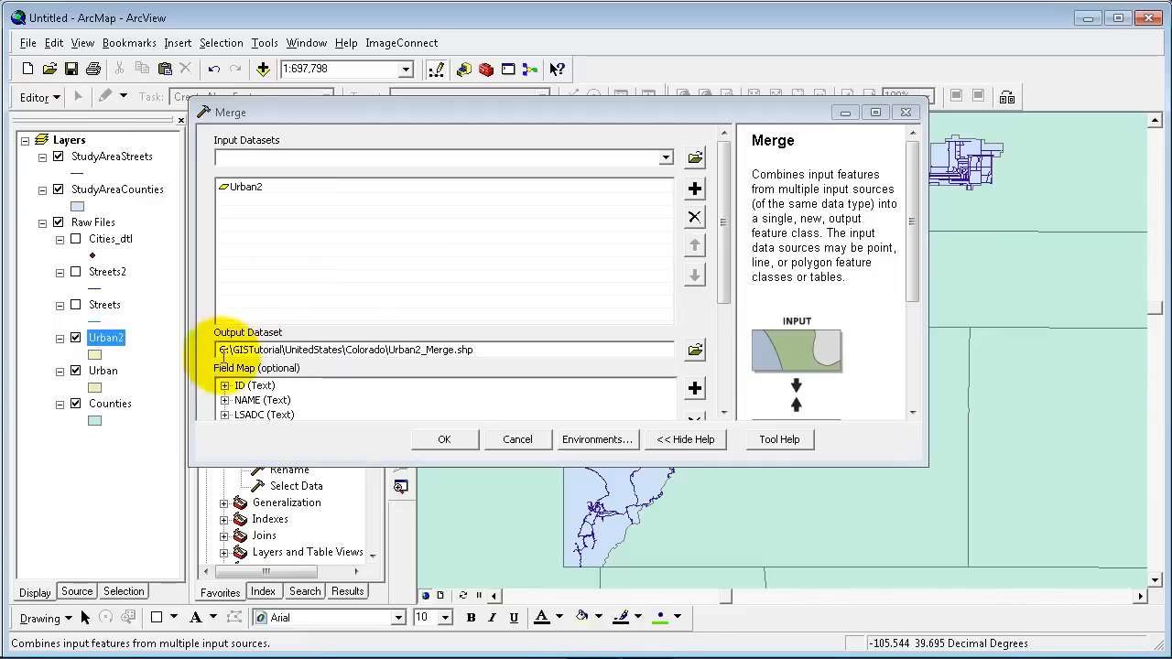
pyautogui.moveTo(107, 379); pyautogui.dragTo(283, 287)
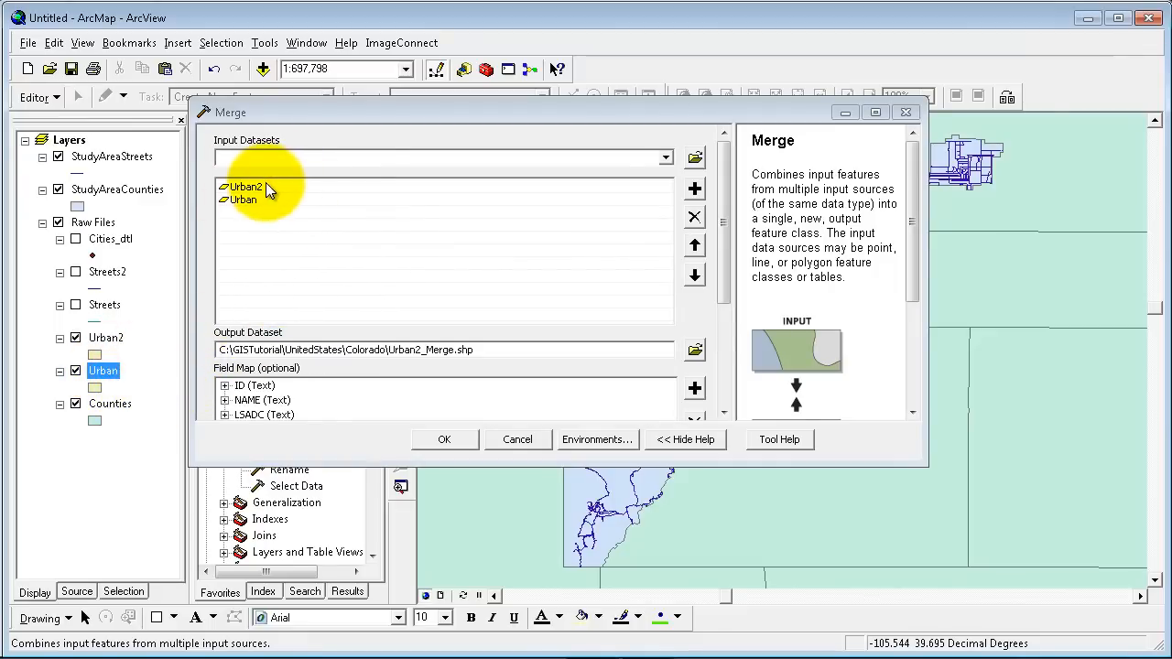
# Set the merge output to StudyUrbanArea in the UrbanStudyArea.mdb geodatabase and run the merge
pyautogui.click(695, 349)
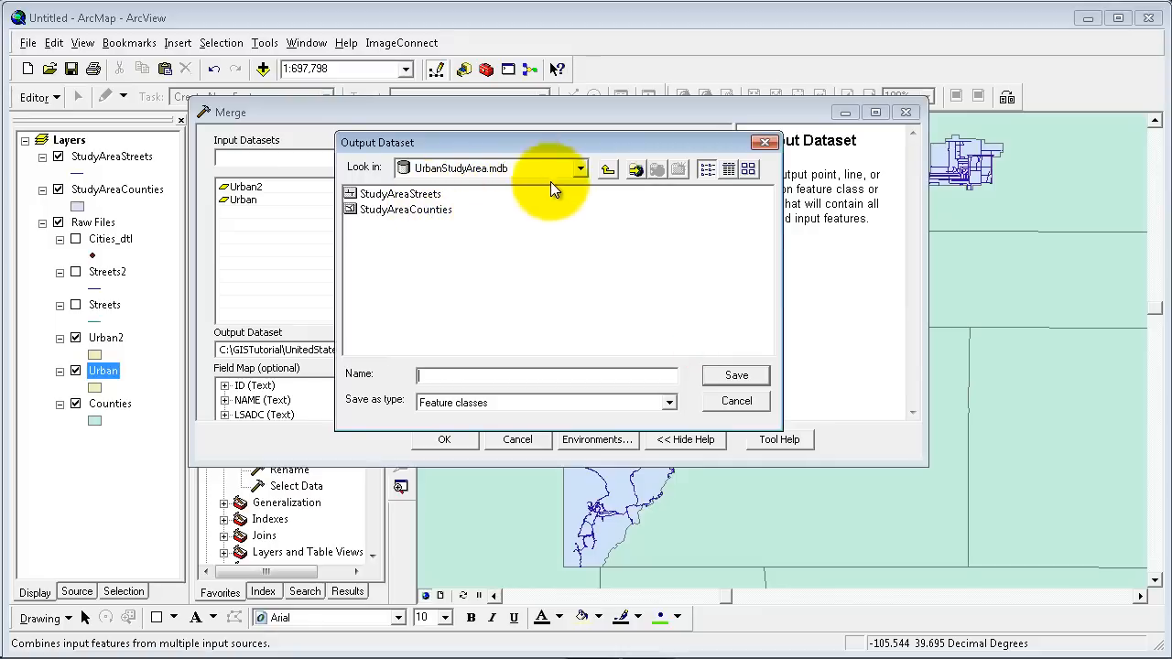
pyautogui.click(447, 377)
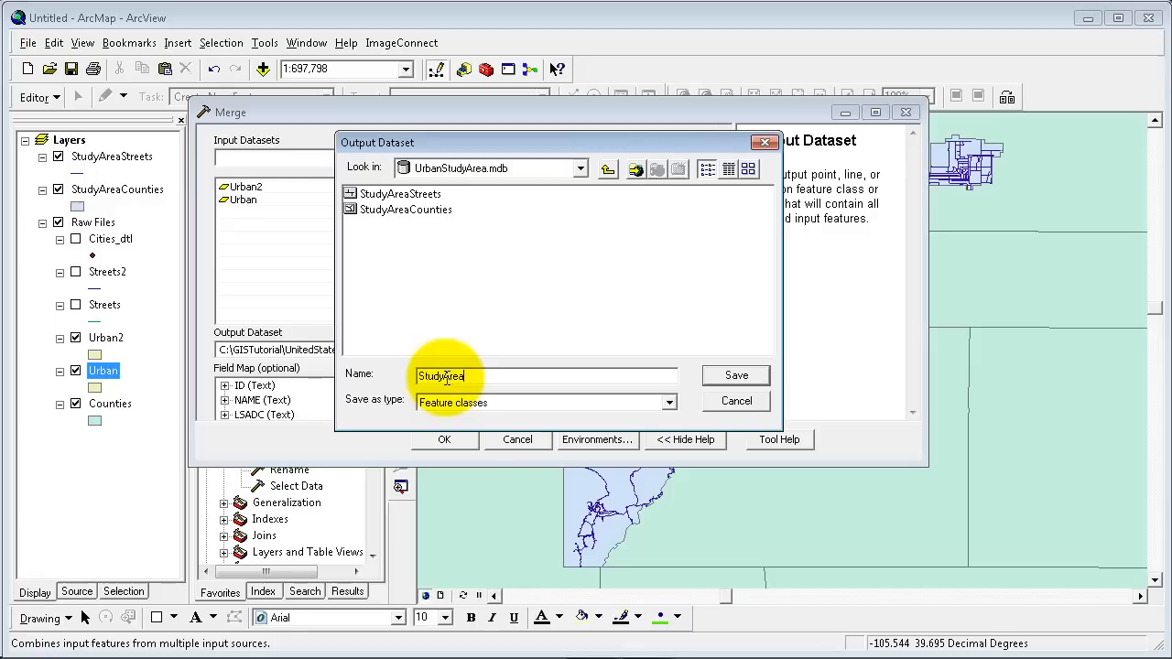
pyautogui.doubleClick(446, 378)
pyautogui.press('Return')
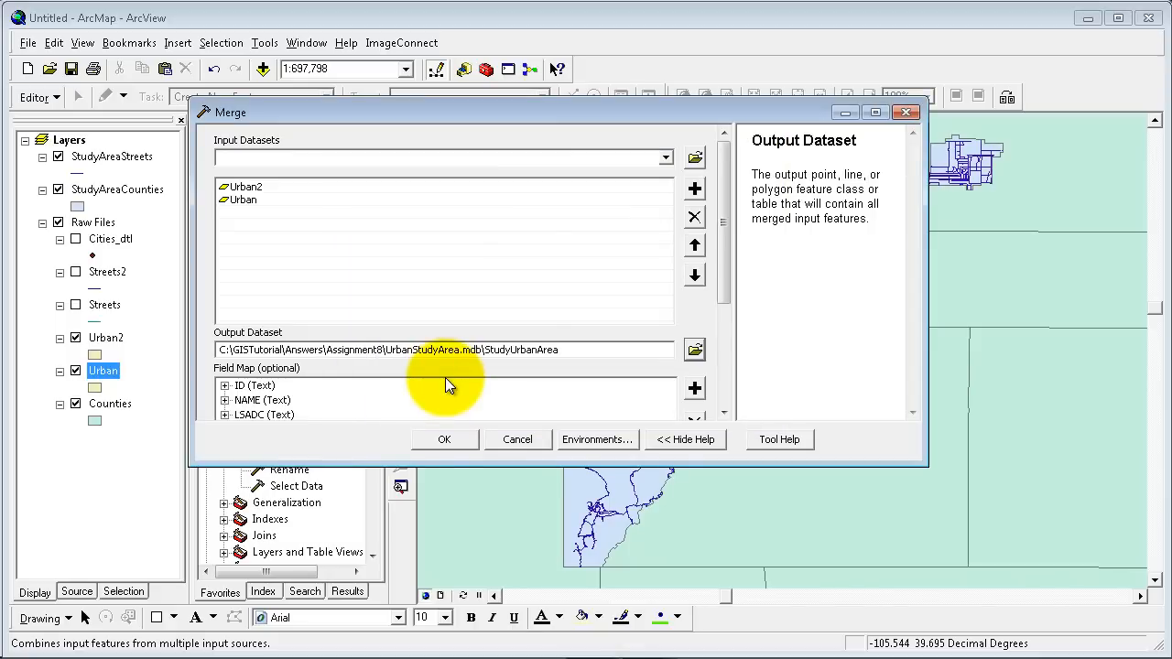
pyautogui.click(456, 439)
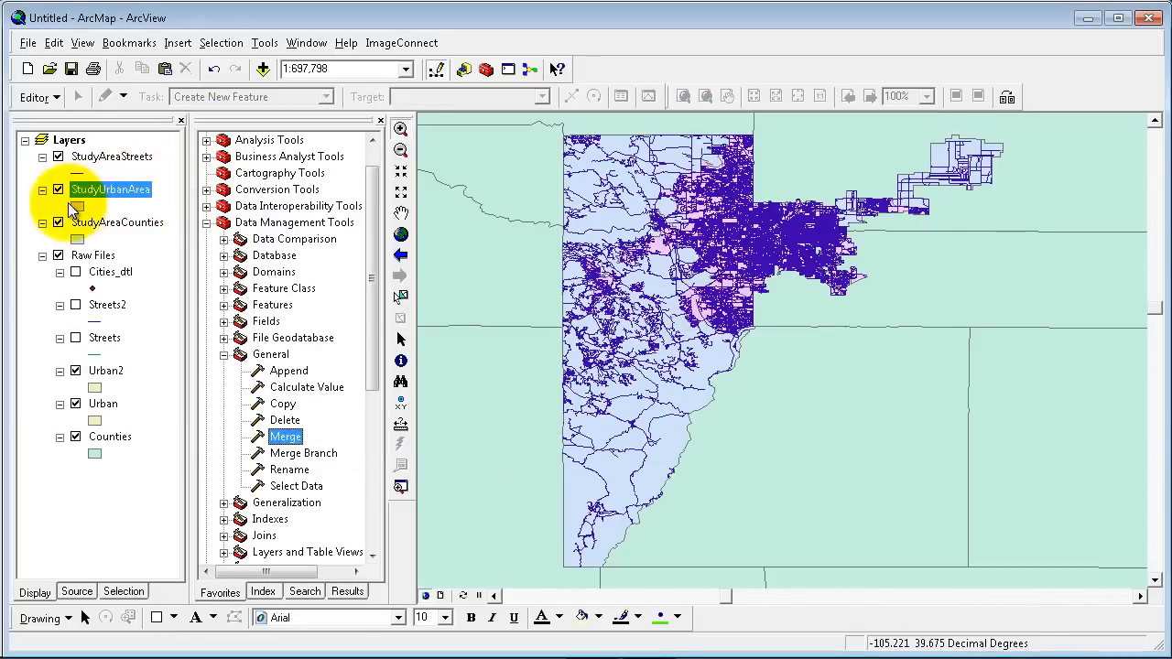
# With StudyAreaStreets temporarily hidden, review the StudyUrbanArea attribute table, close it and show the streets again
pyautogui.click(58, 158)
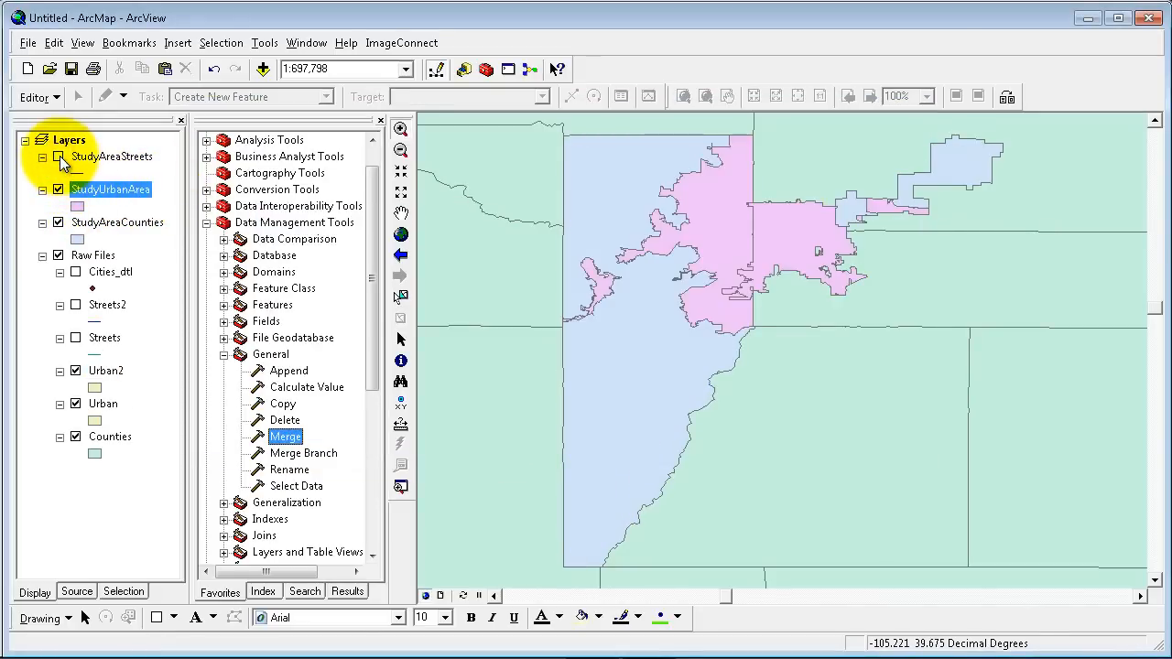
pyautogui.rightClick(93, 192)
pyautogui.click(137, 248)
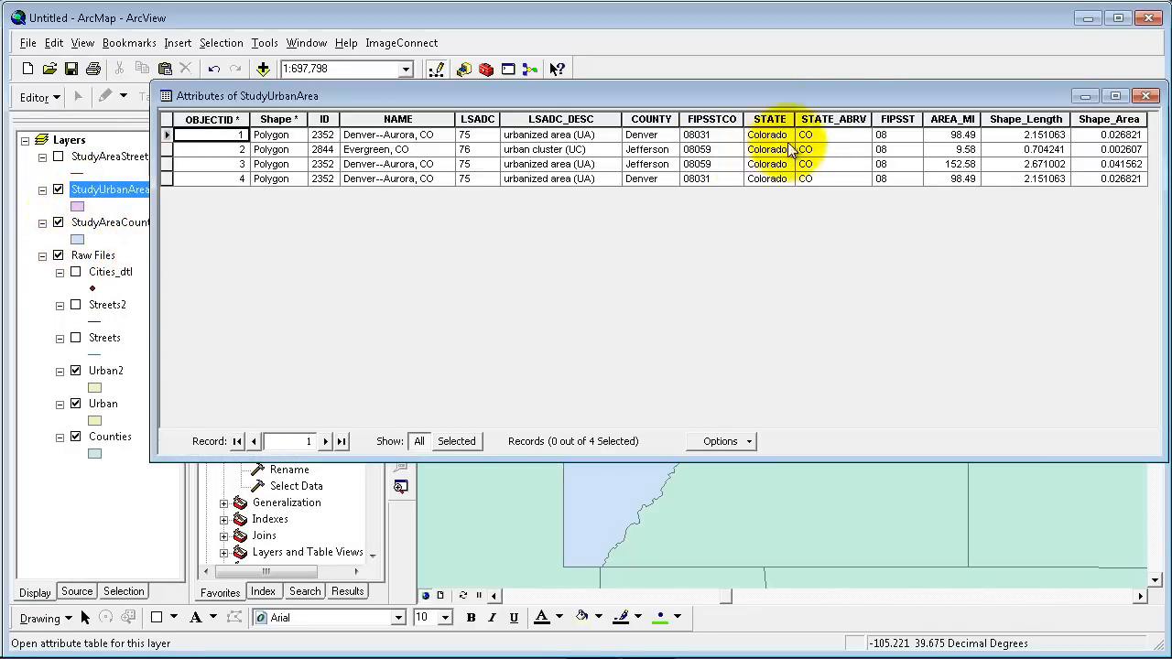
pyautogui.moveTo(855, 97); pyautogui.dragTo(777, 116)
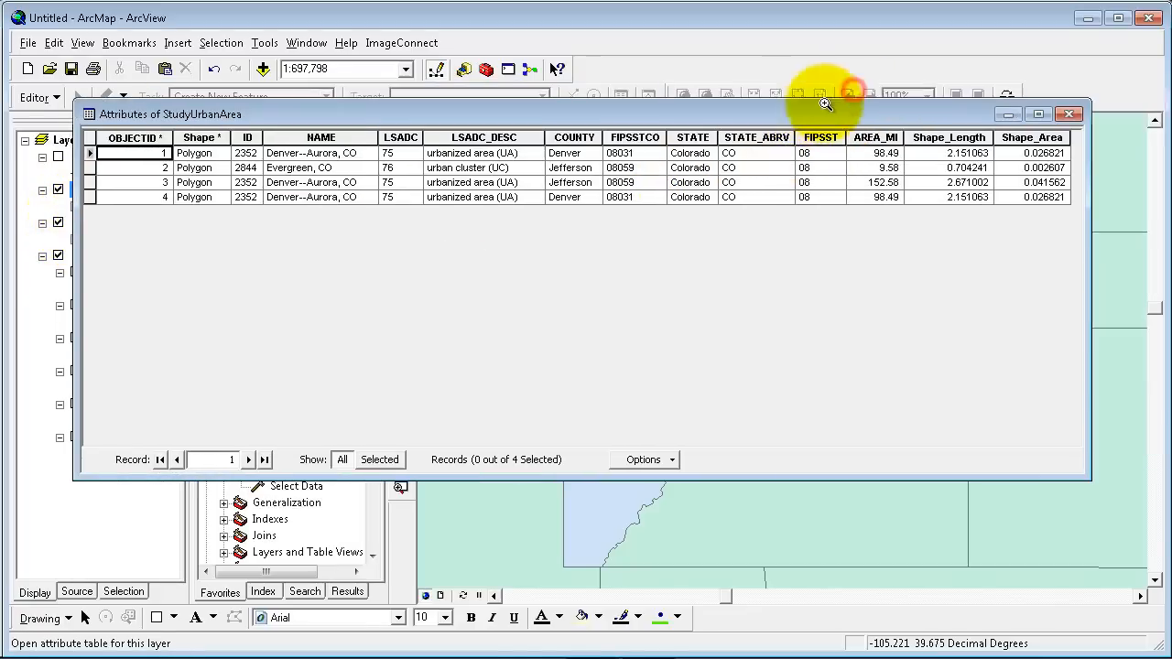
pyautogui.click(1065, 117)
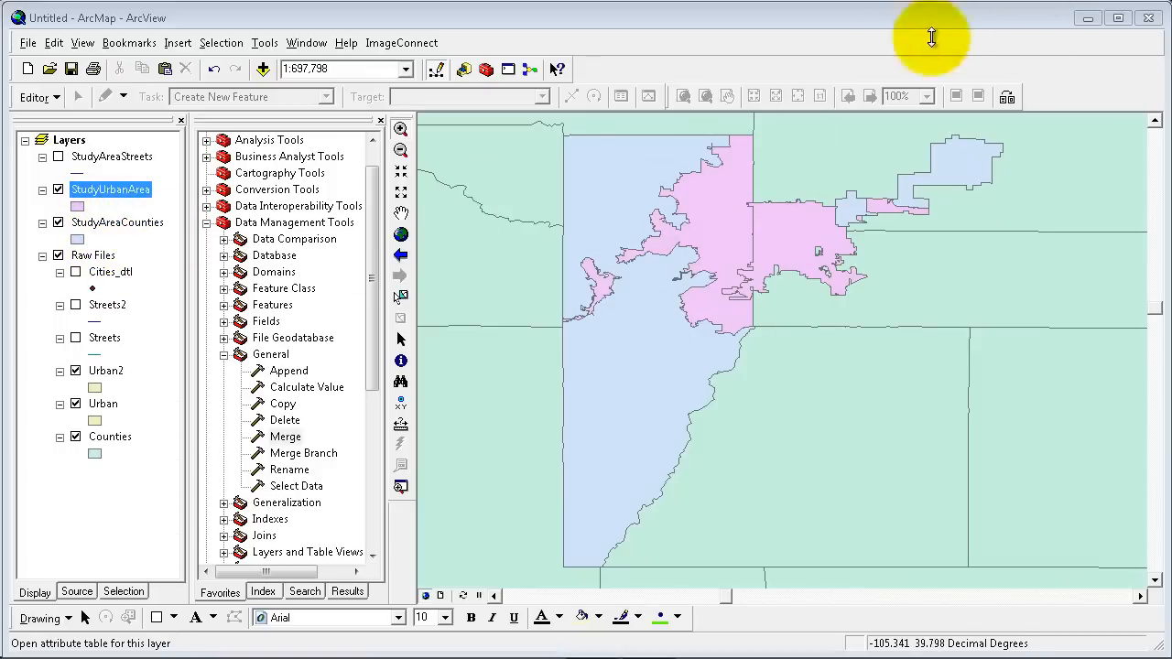
pyautogui.click(57, 157)
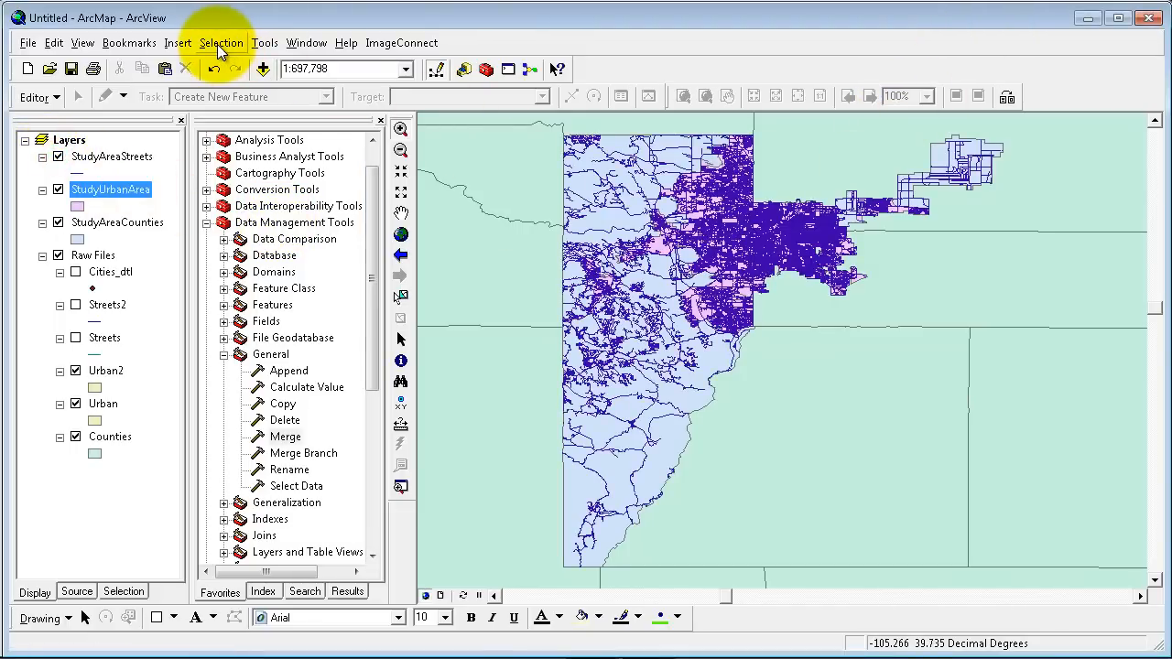
# Clip the StudyAreaStreets layer using StudyUrbanArea as the clip features
pyautogui.click(206, 156)
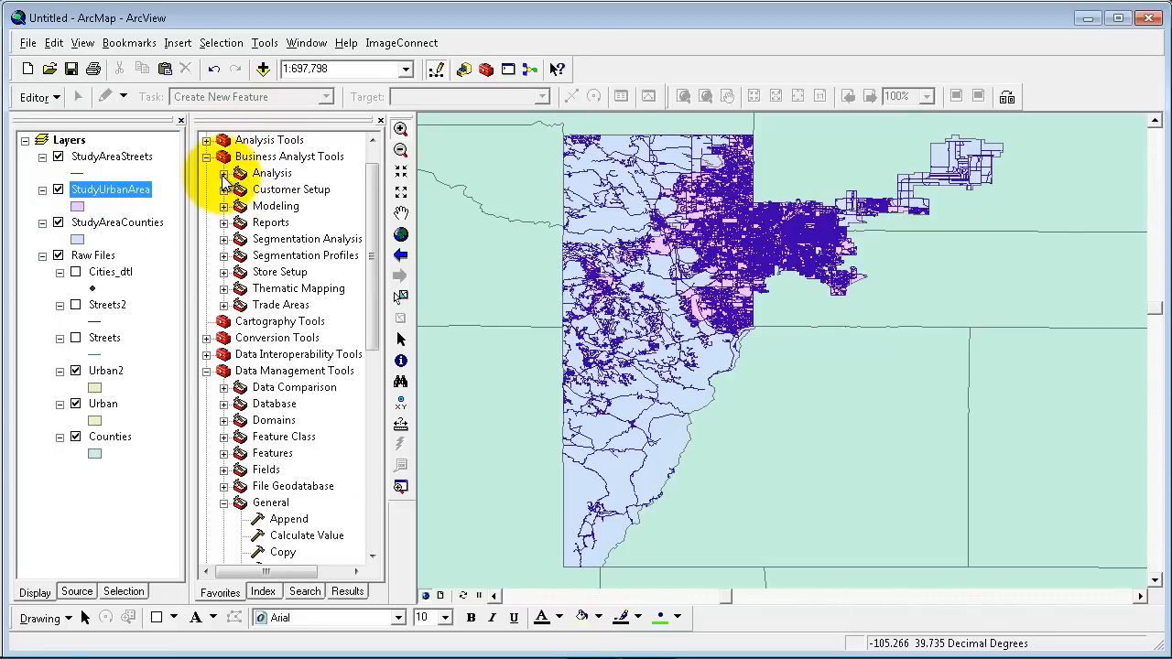
pyautogui.click(206, 156)
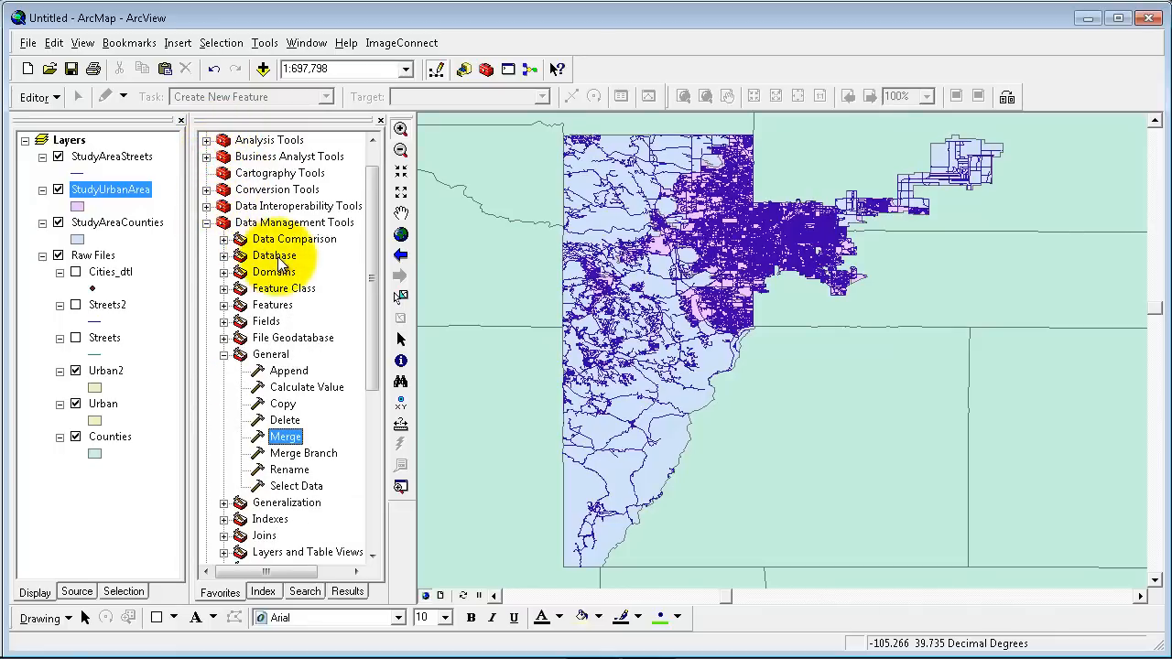
pyautogui.click(207, 140)
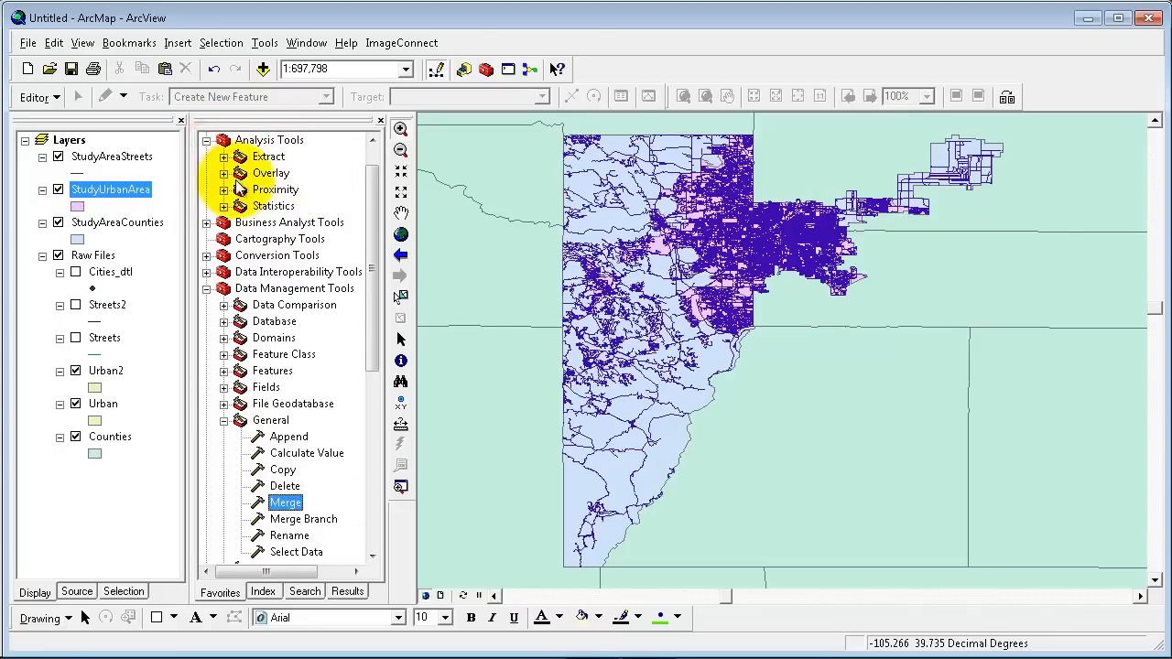
pyautogui.click(223, 157)
pyautogui.doubleClick(277, 171)
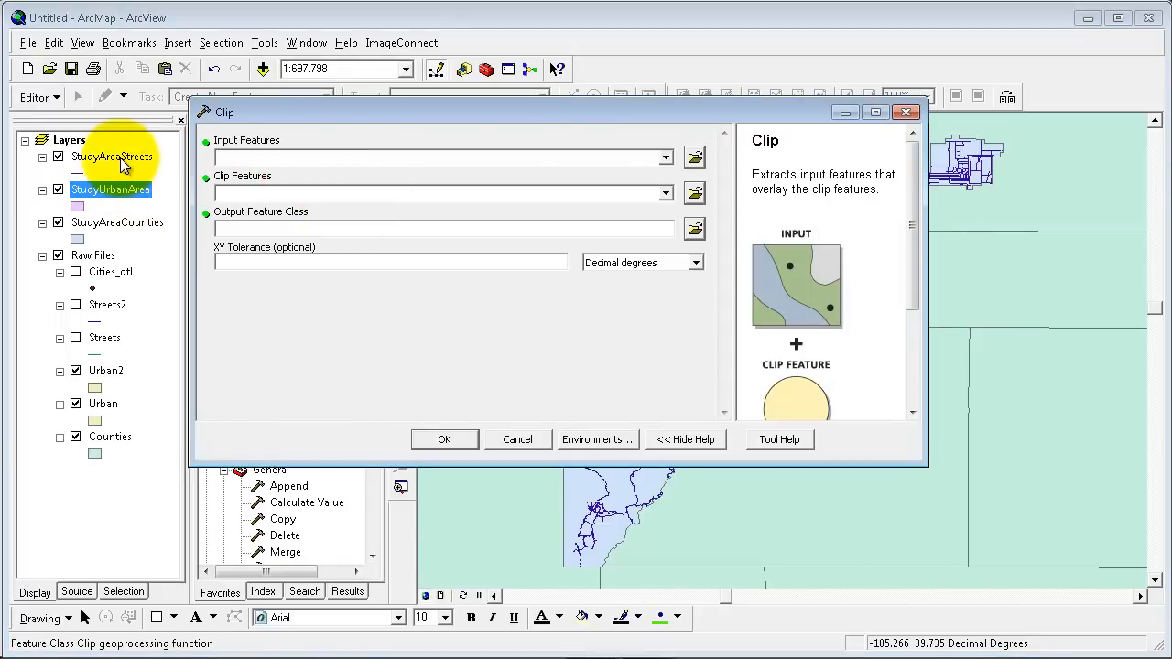
pyautogui.moveTo(121, 158); pyautogui.dragTo(259, 160)
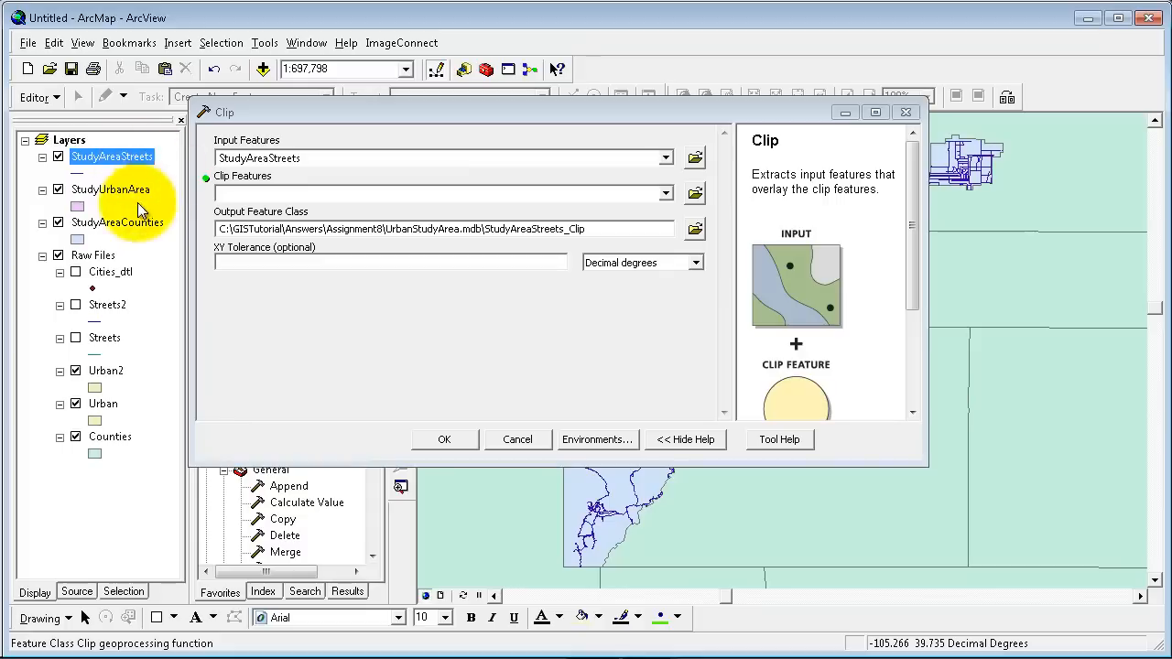
pyautogui.moveTo(124, 195); pyautogui.dragTo(234, 195)
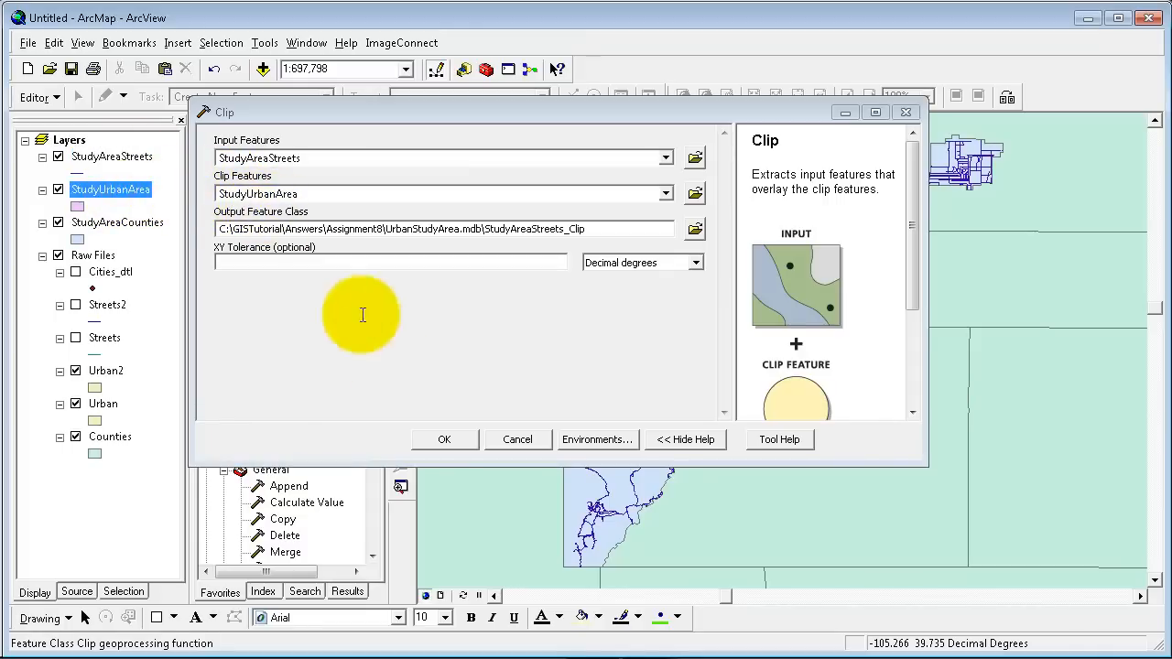
pyautogui.click(448, 440)
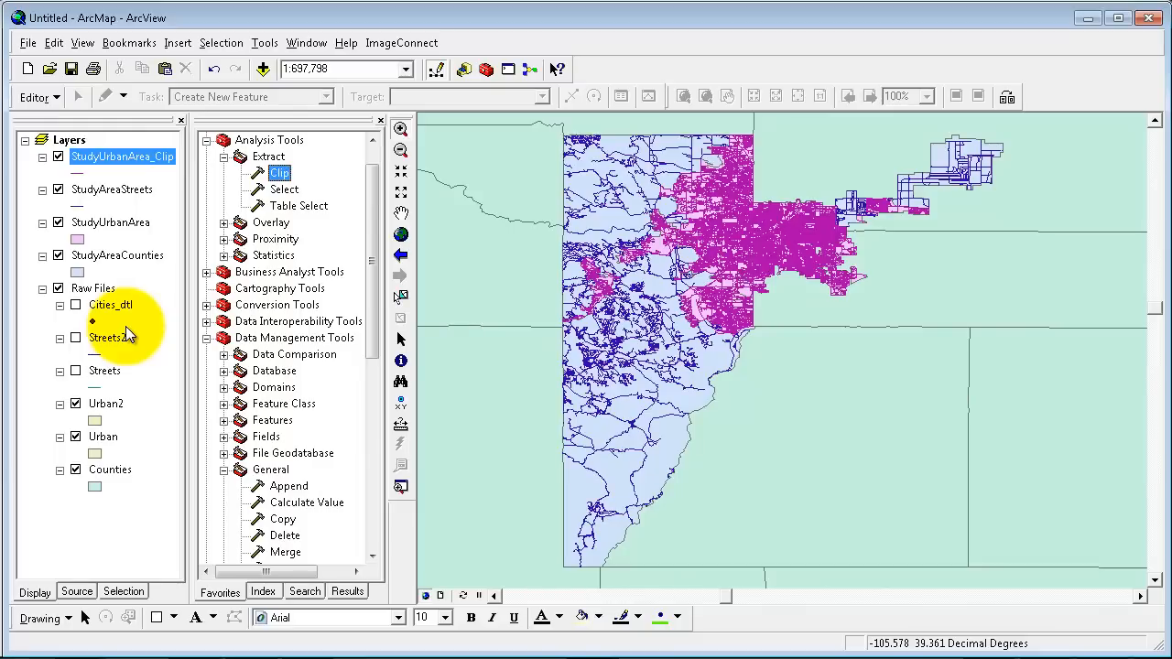
# Select by location the Cities_dtl features that intersect the StudyAreaCounties layer
pyautogui.click(282, 176)
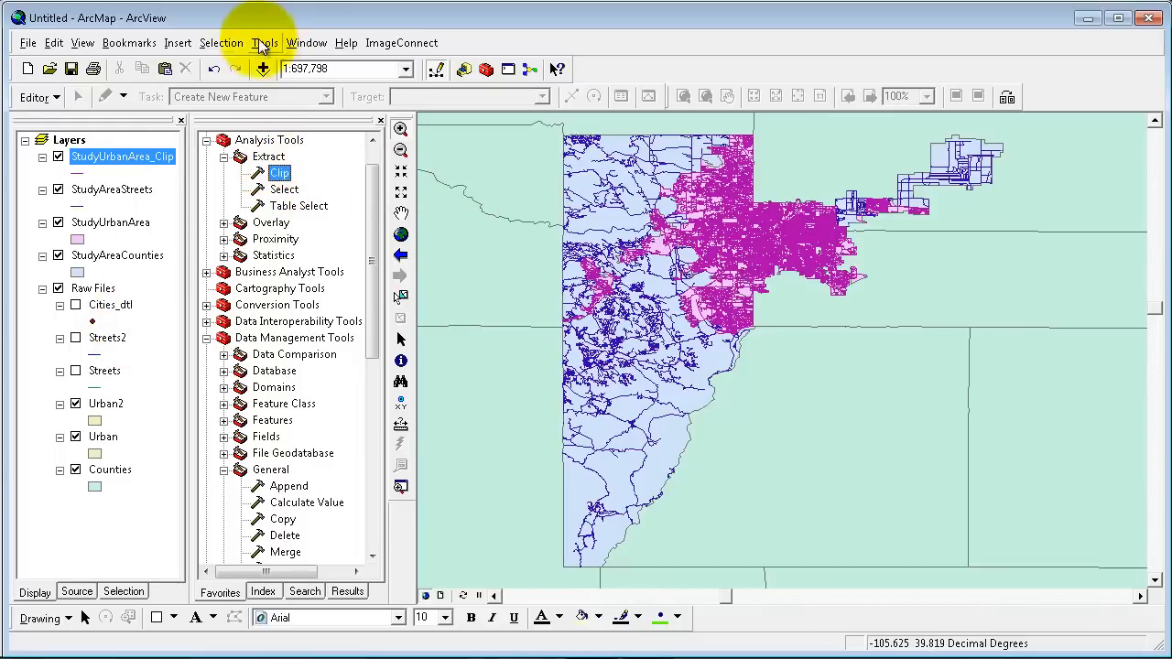
pyautogui.click(222, 43)
pyautogui.click(252, 86)
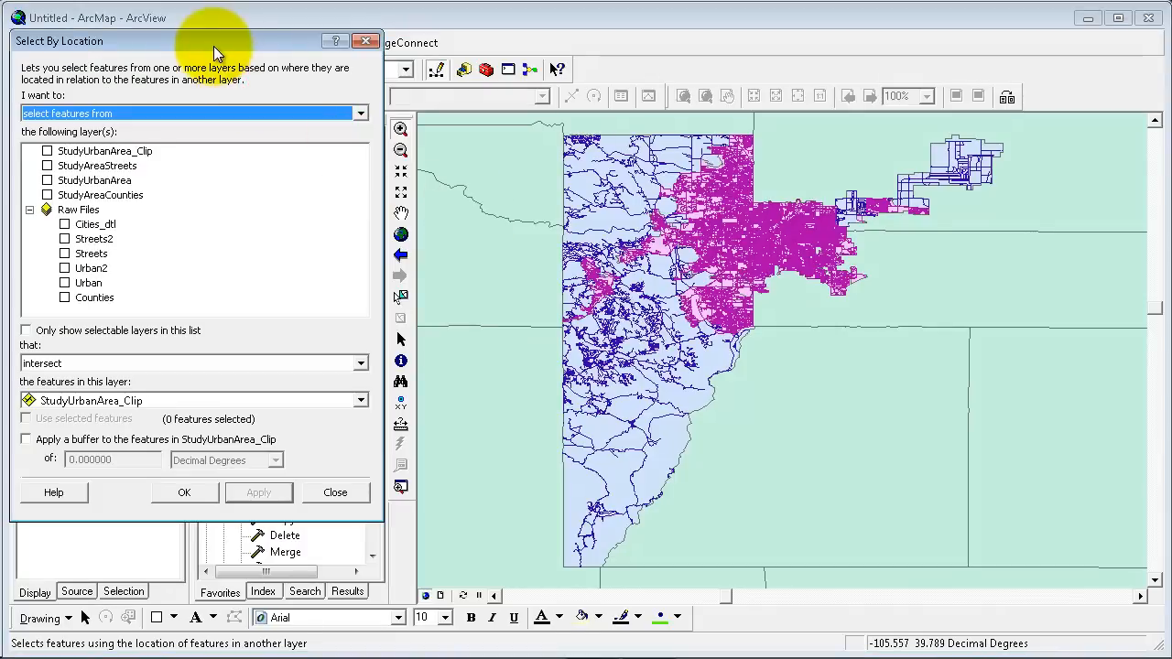
pyautogui.moveTo(214, 41); pyautogui.dragTo(540, 72)
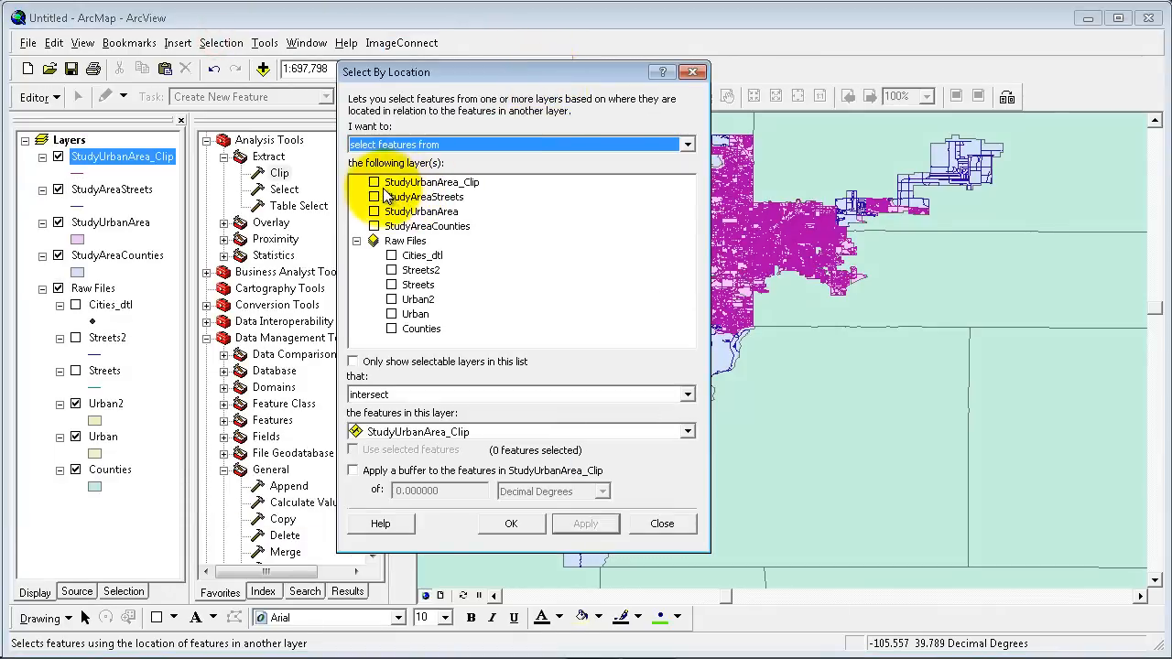
pyautogui.click(391, 257)
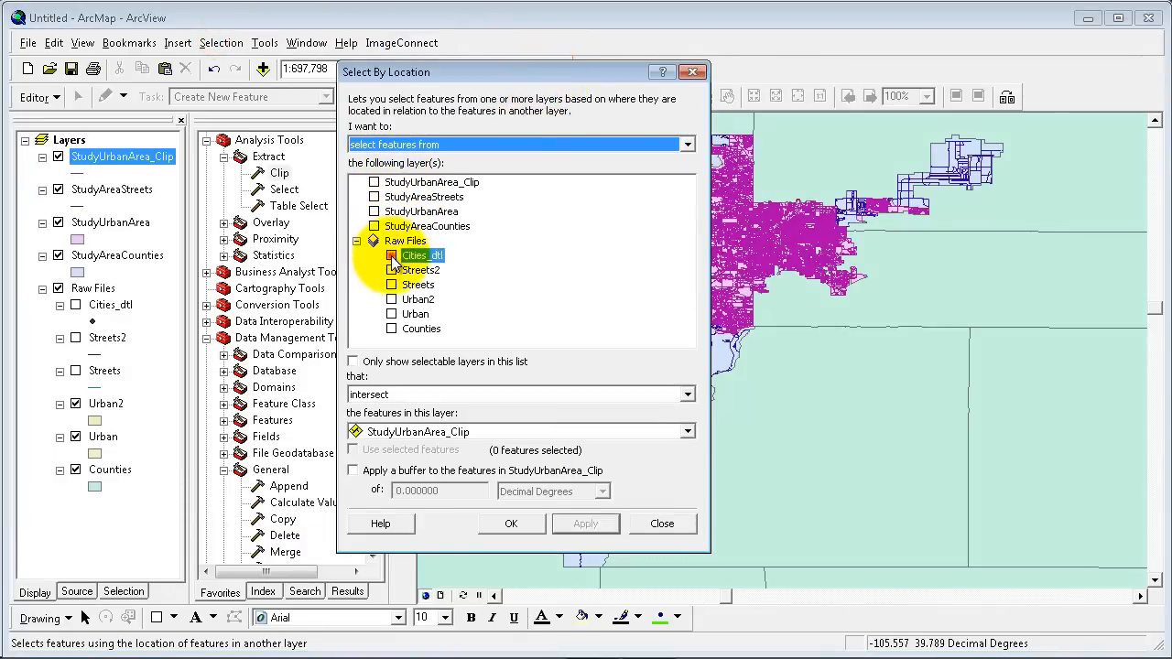
pyautogui.click(443, 434)
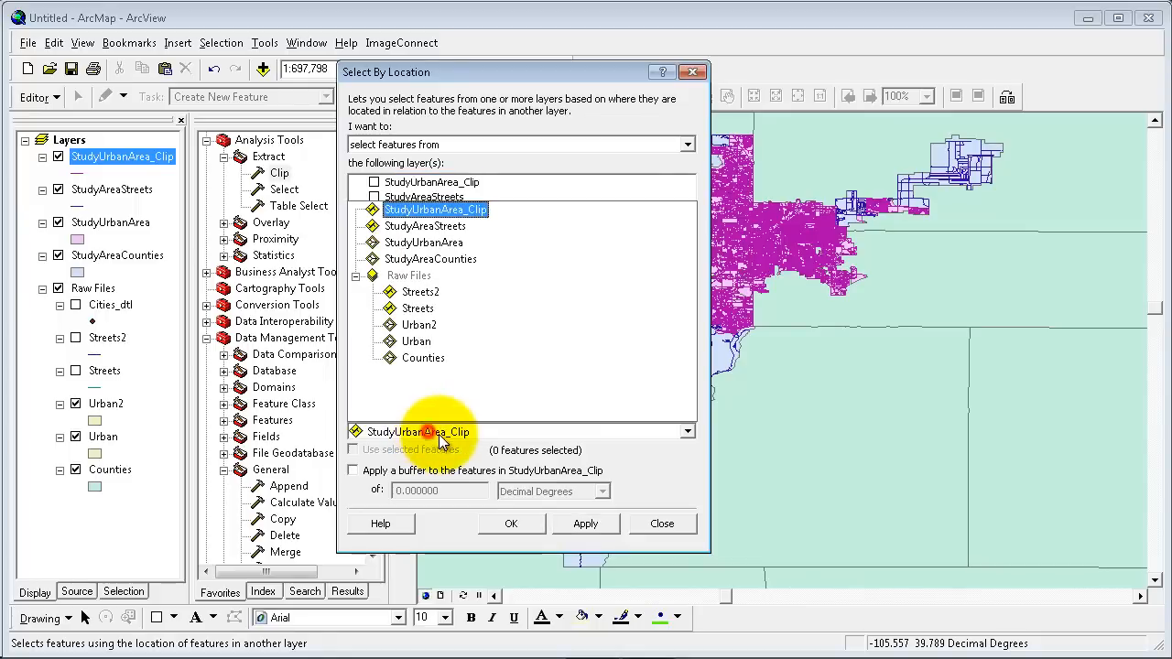
pyautogui.click(438, 260)
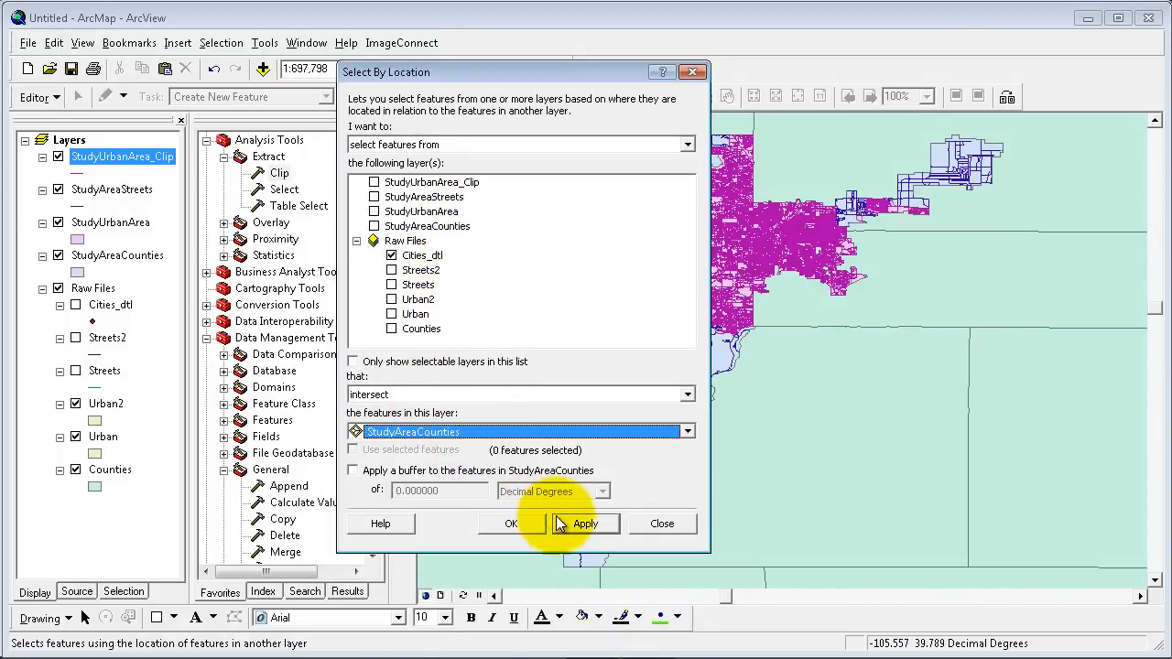
pyautogui.click(511, 524)
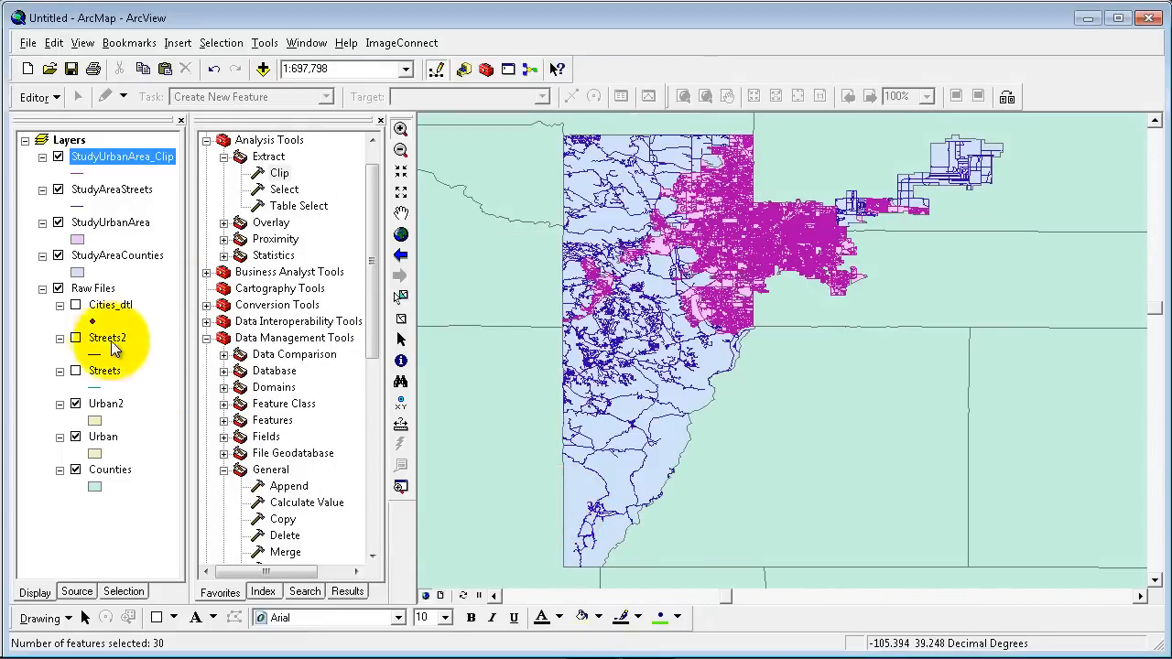
# Export the selected Cities_dtl features to UrbanStudyArea.mdb as StudyAreaCities, and add and display them on the map
pyautogui.rightClick(110, 308)
pyautogui.moveTo(339, 236)
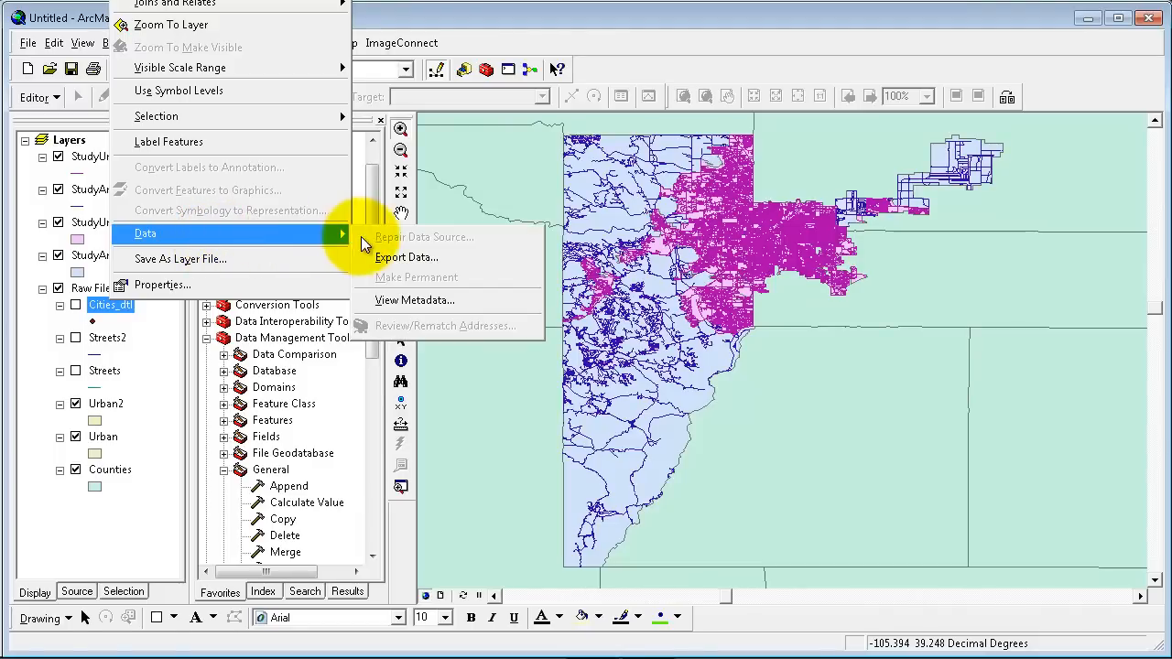
pyautogui.click(364, 259)
pyautogui.click(747, 368)
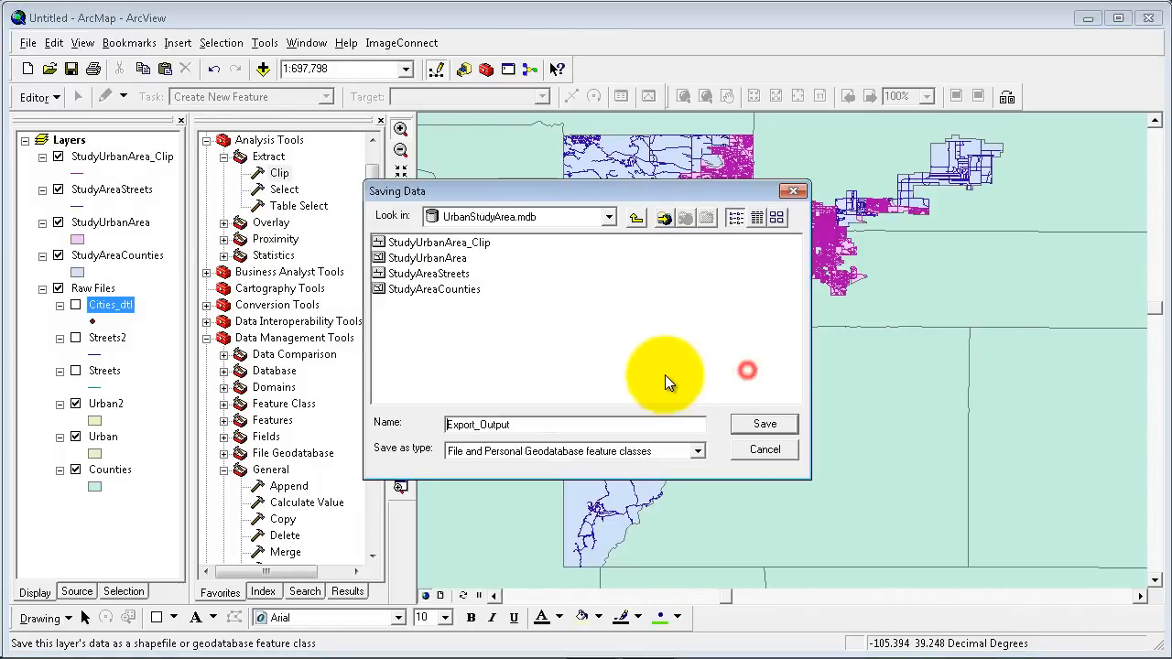
pyautogui.click(524, 424)
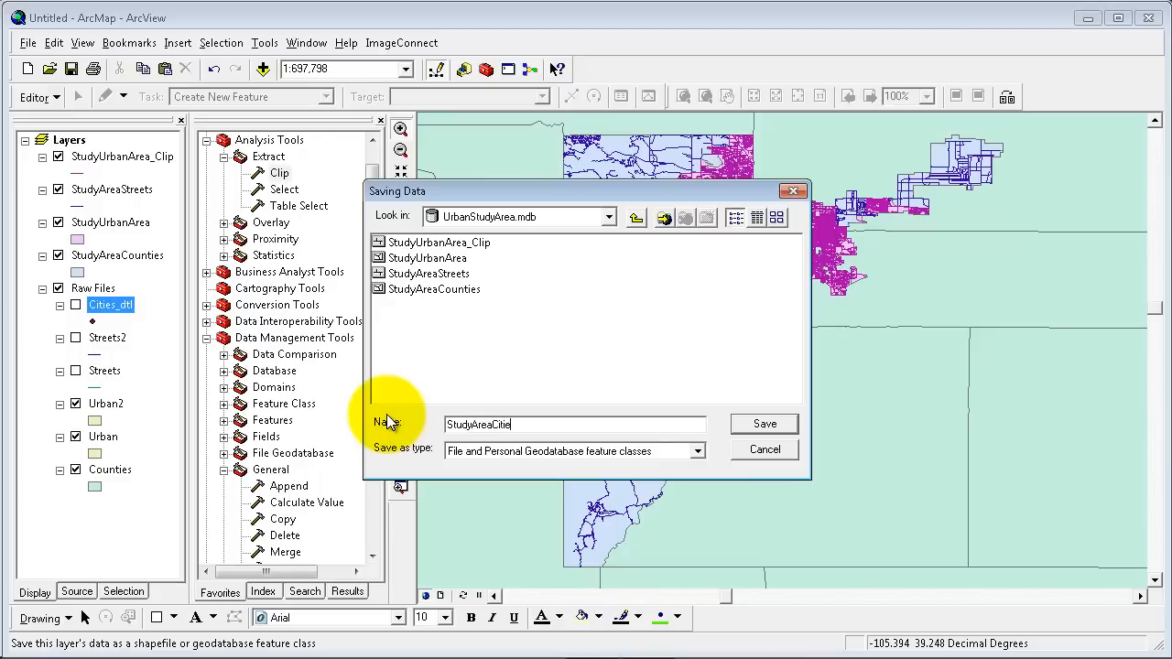
pyautogui.press('Return')
pyautogui.press('Return')
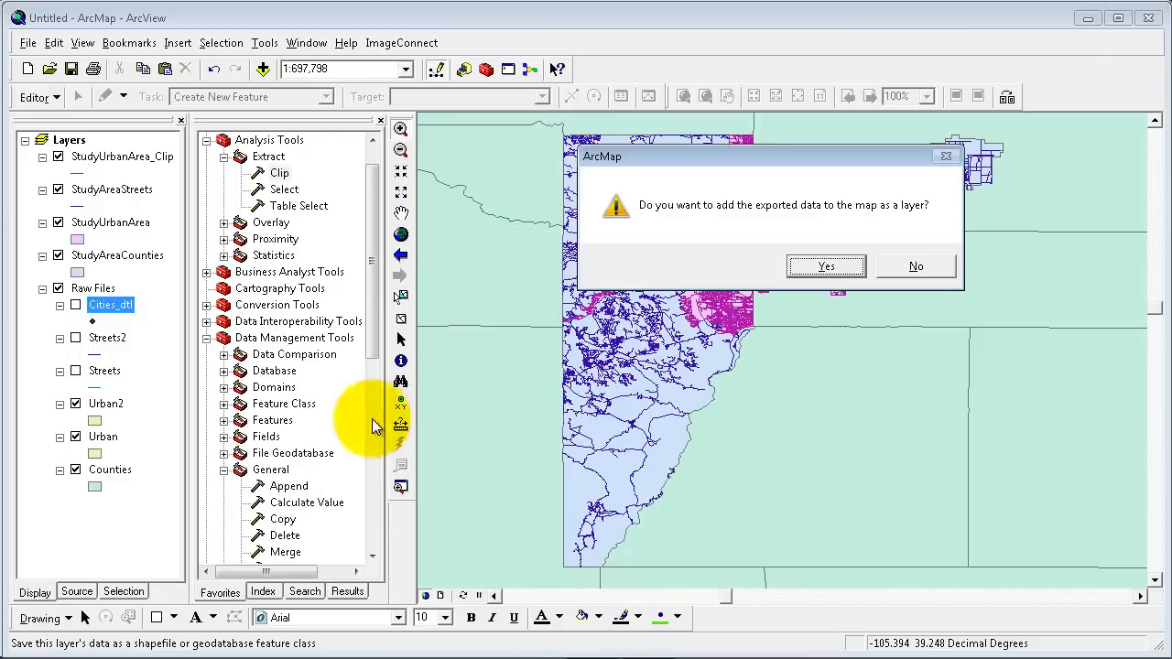
pyautogui.click(841, 269)
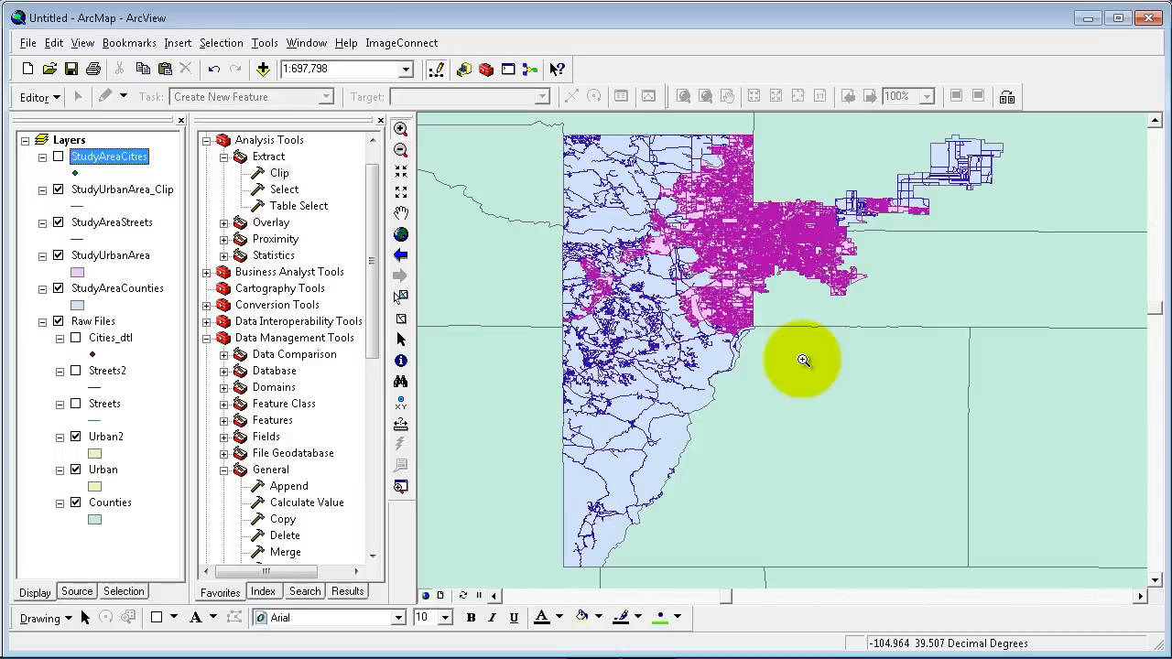
pyautogui.click(57, 157)
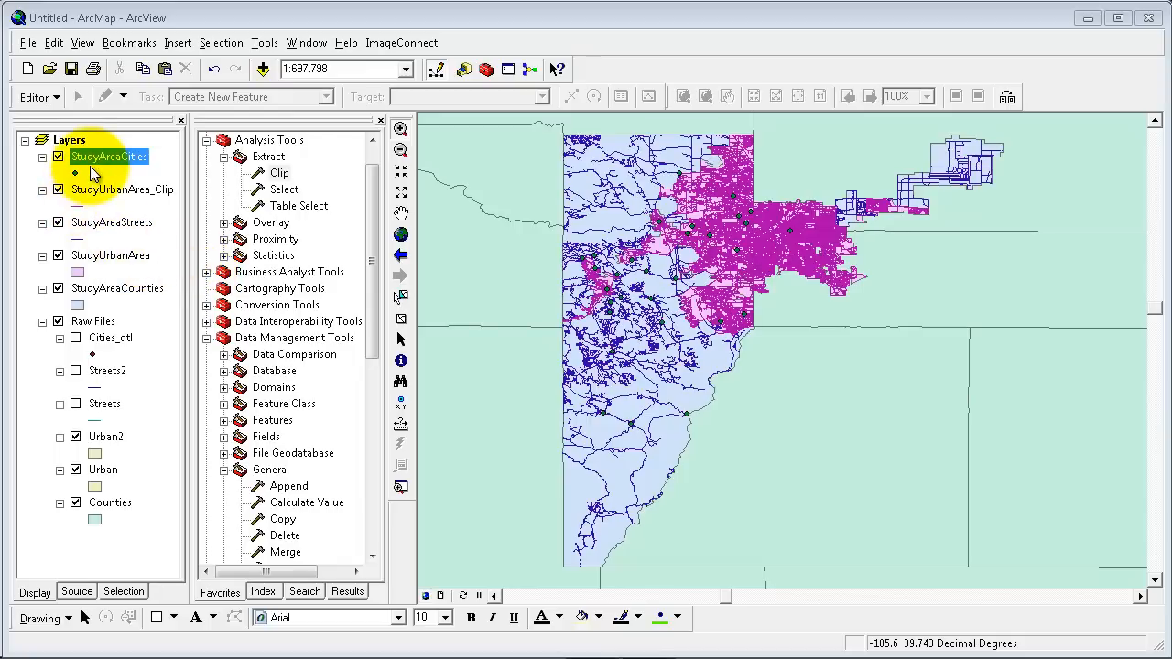
# Hide the Raw Files group and symbolize StudyAreaCounties with the Hollow symbol and an outline width of 2
pyautogui.click(58, 321)
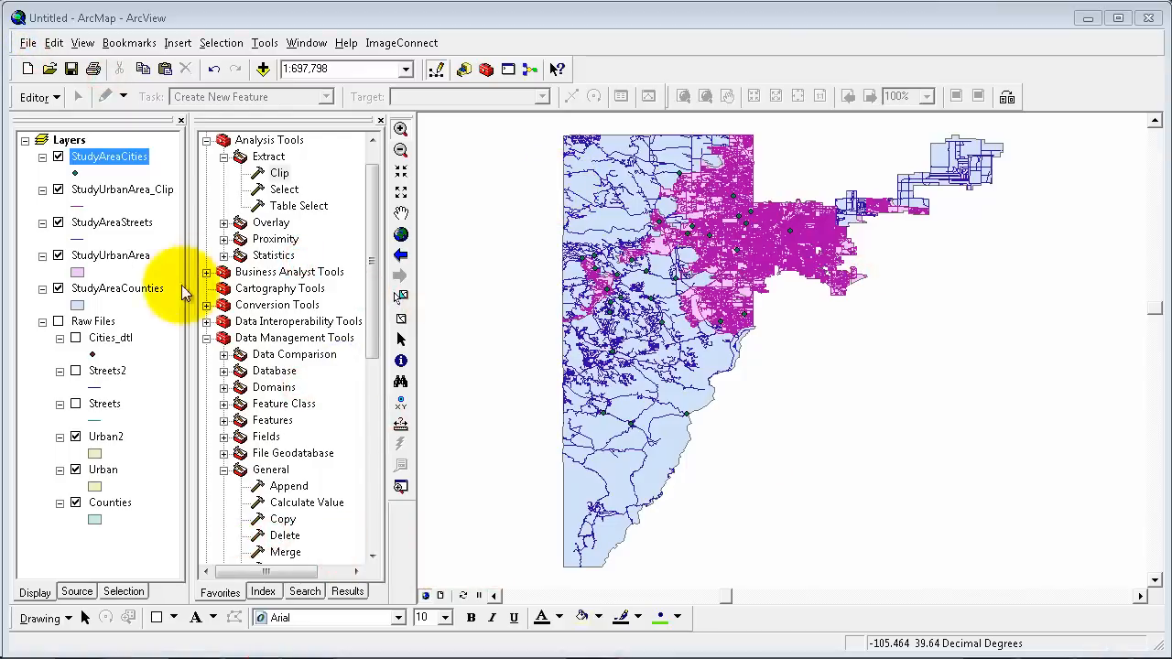
pyautogui.click(78, 306)
pyautogui.click(403, 282)
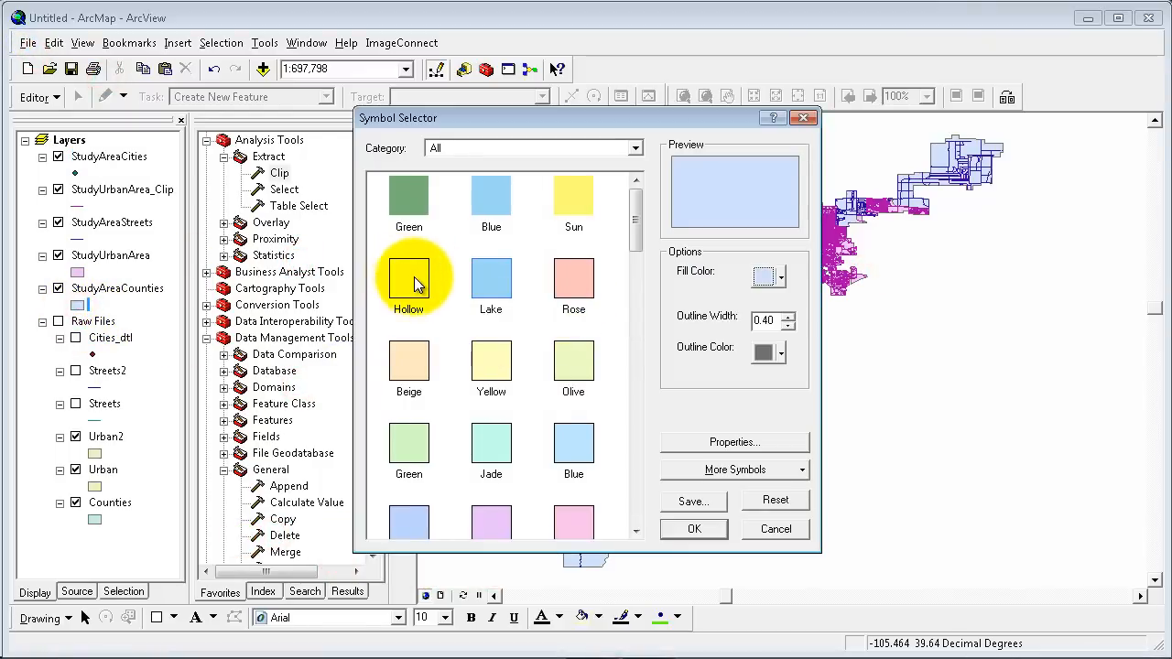
pyautogui.doubleClick(773, 320)
pyautogui.write('2')
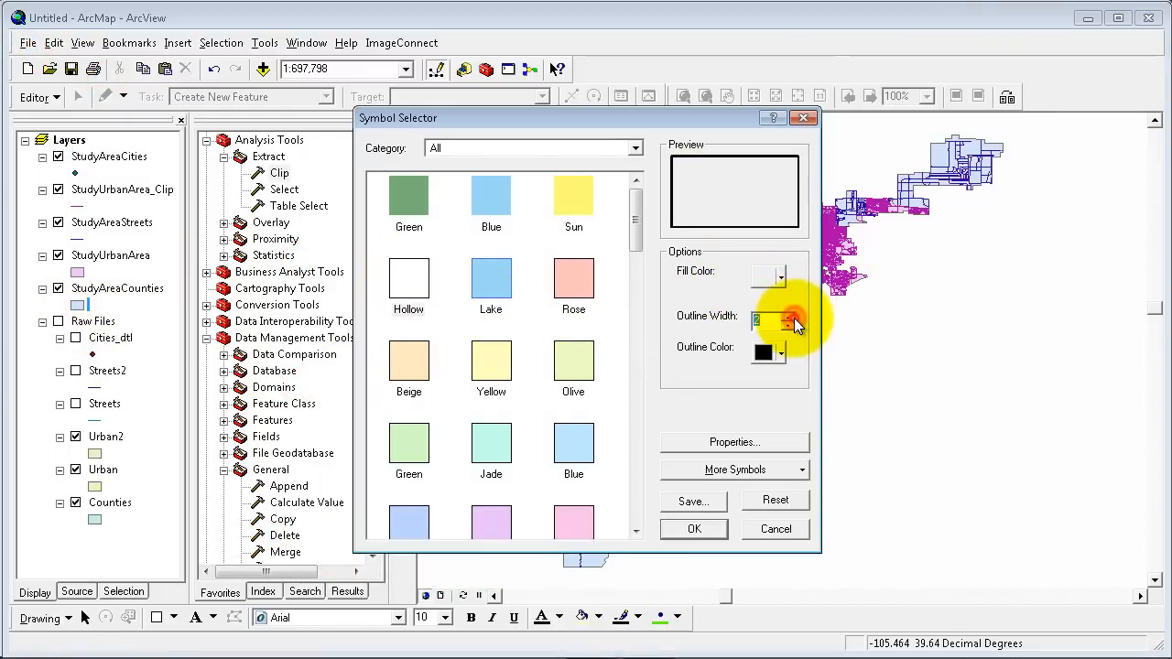
pyautogui.click(695, 531)
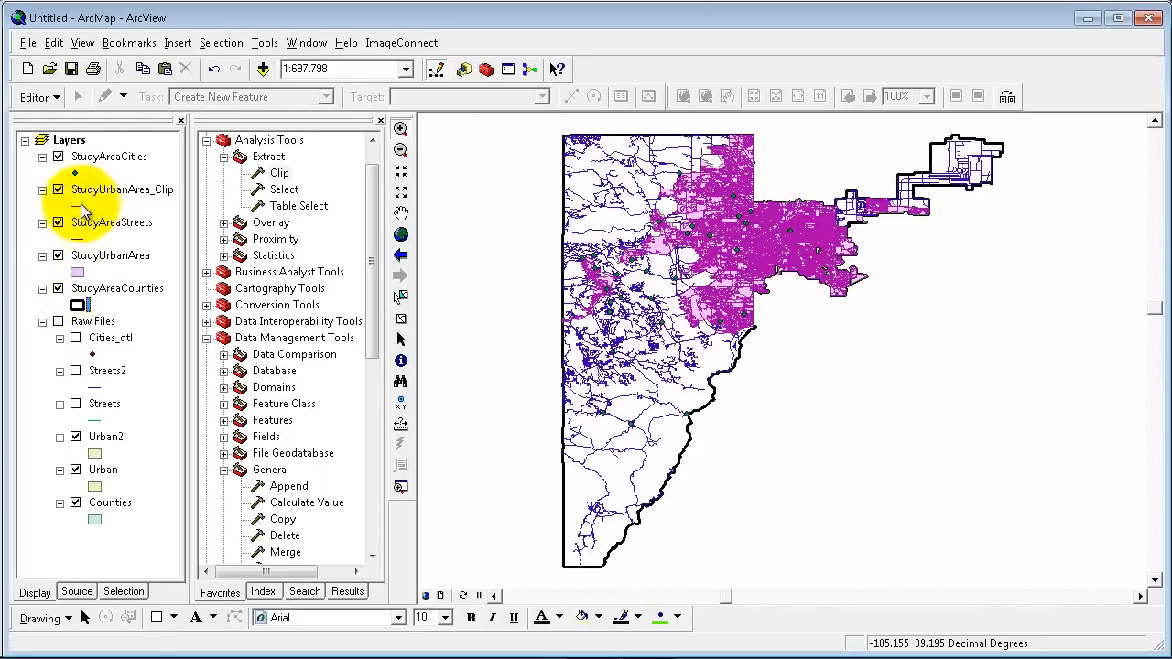
# Symbolize the StudyAreaStreets layer with a light gray line of width 0.5
pyautogui.click(78, 238)
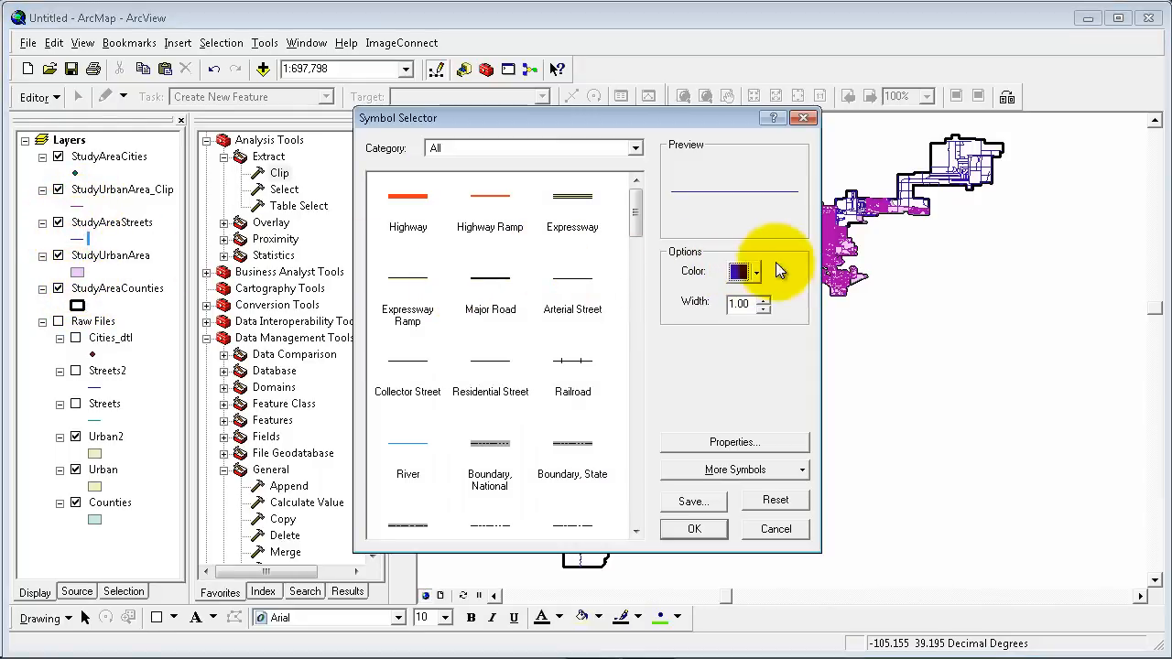
pyautogui.click(755, 272)
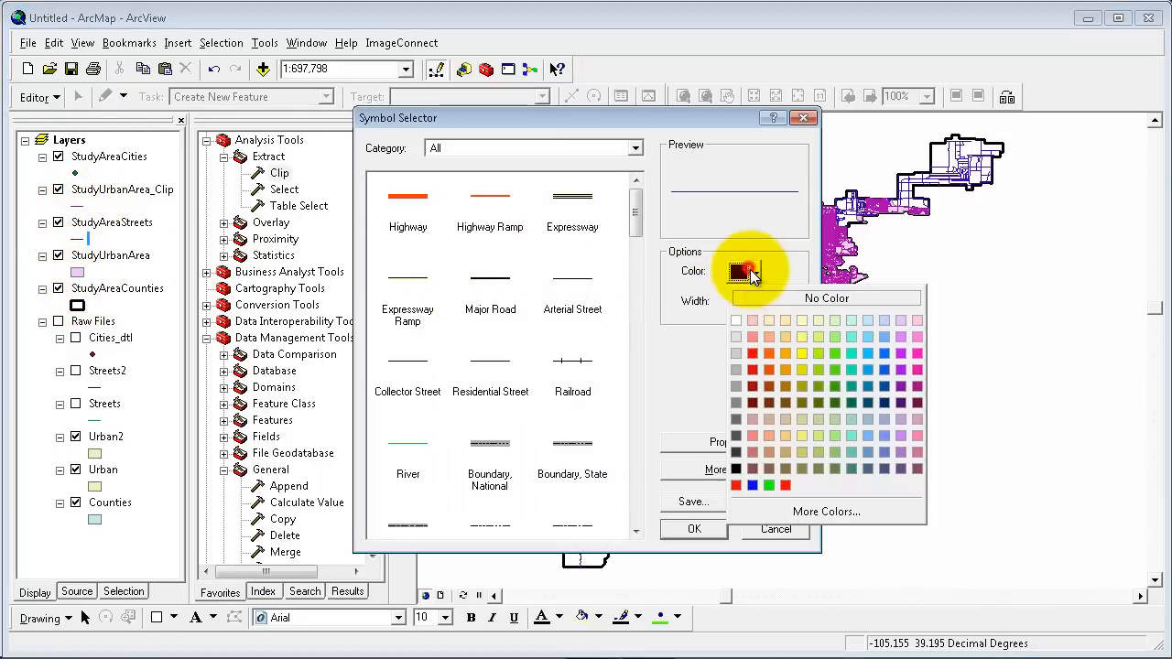
pyautogui.click(737, 355)
pyautogui.moveTo(761, 309); pyautogui.dragTo(720, 308)
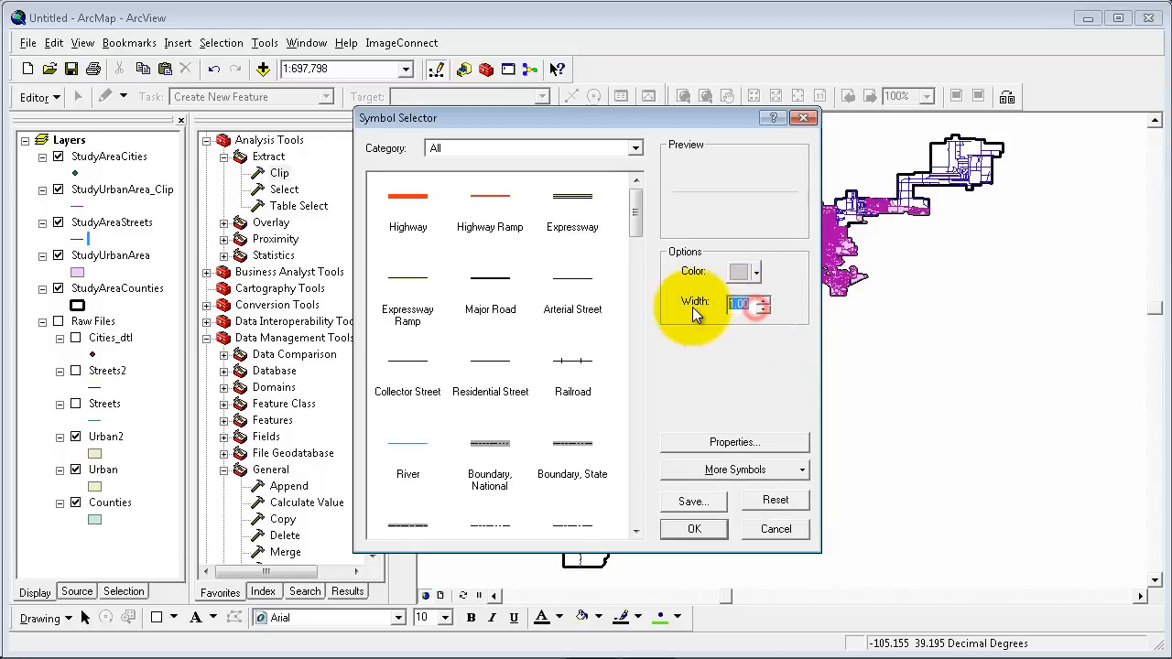
pyautogui.write('0.5')
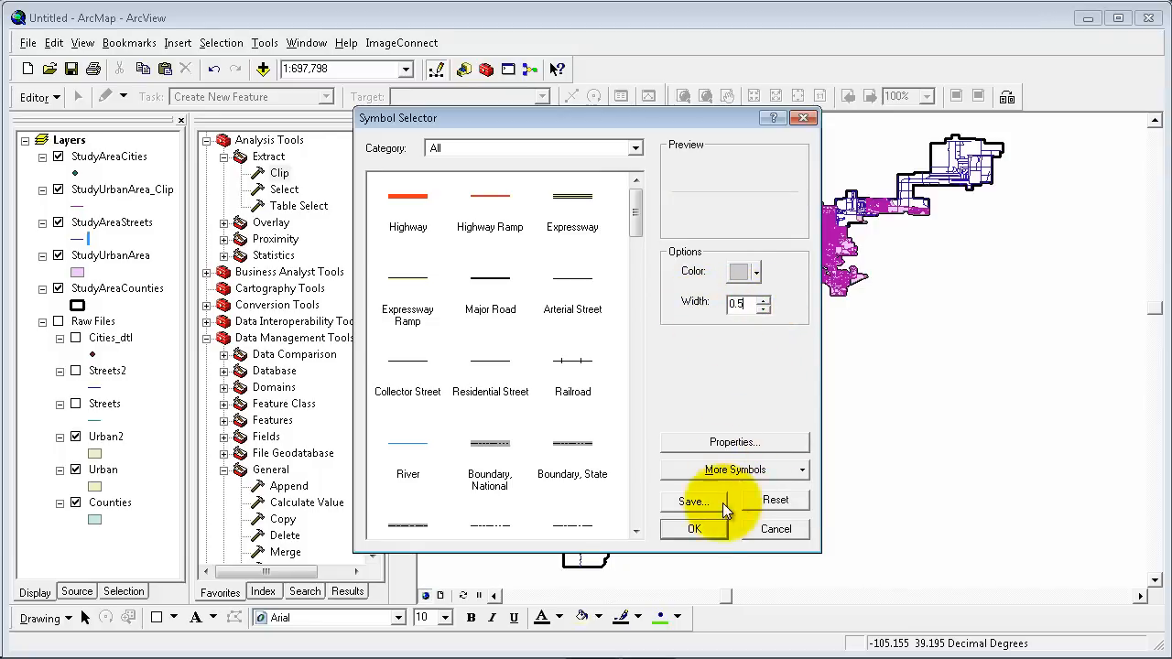
pyautogui.click(696, 528)
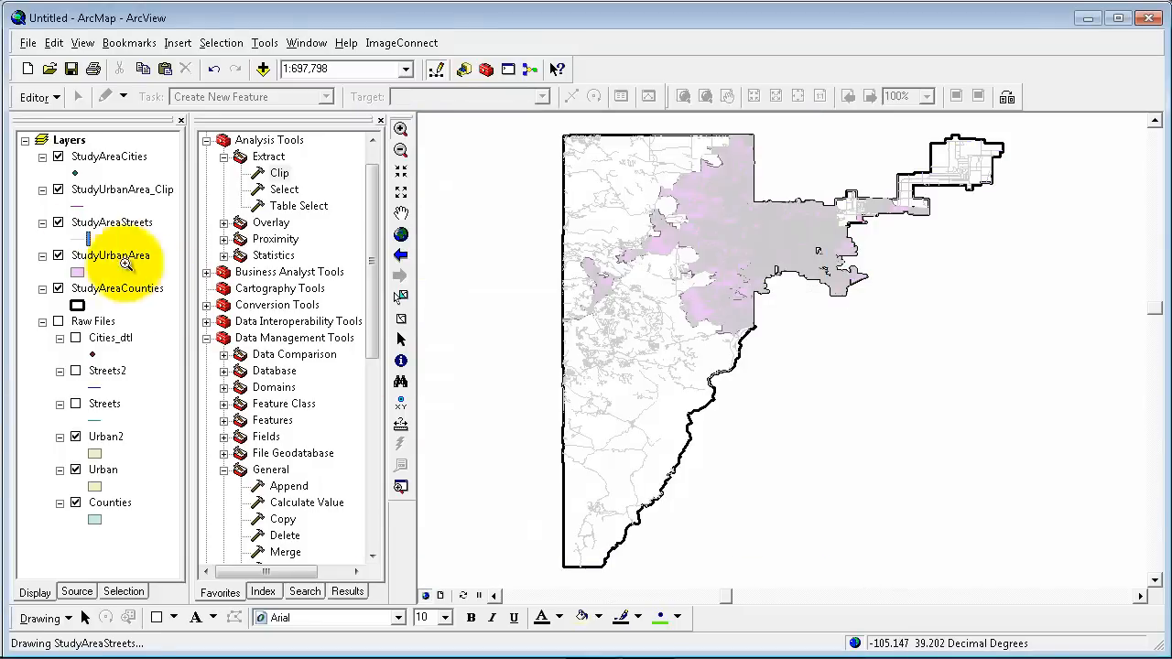
# Symbolize the StudyUrbanArea_Clip layer with a dark gray line of width 0.75
pyautogui.click(80, 207)
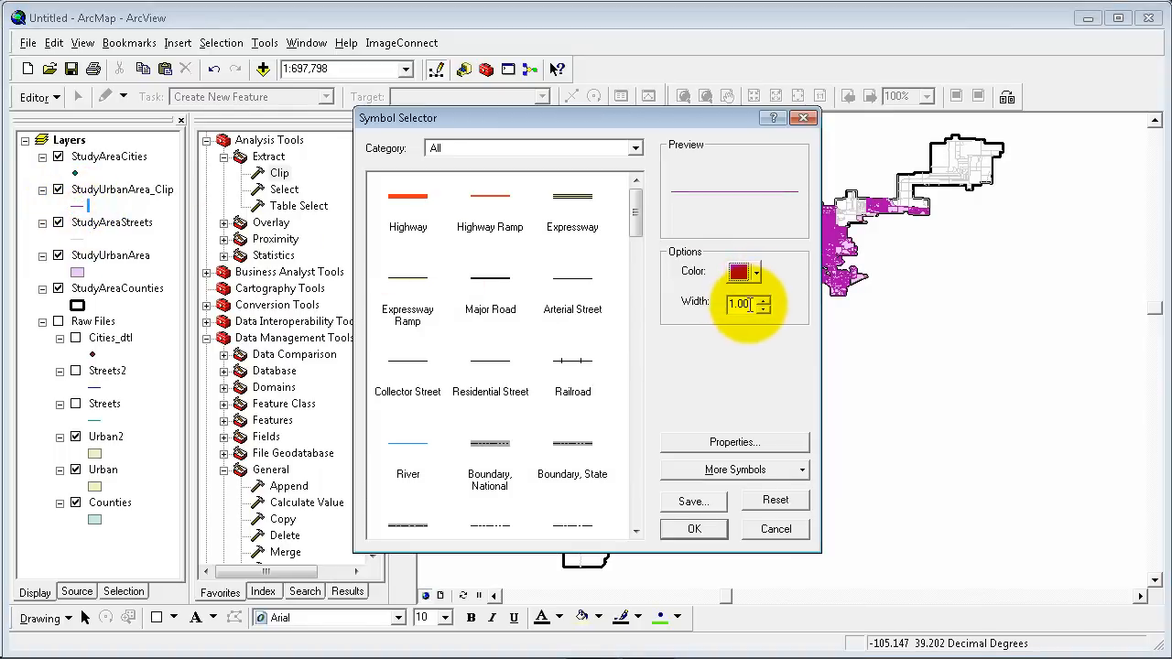
pyautogui.click(750, 272)
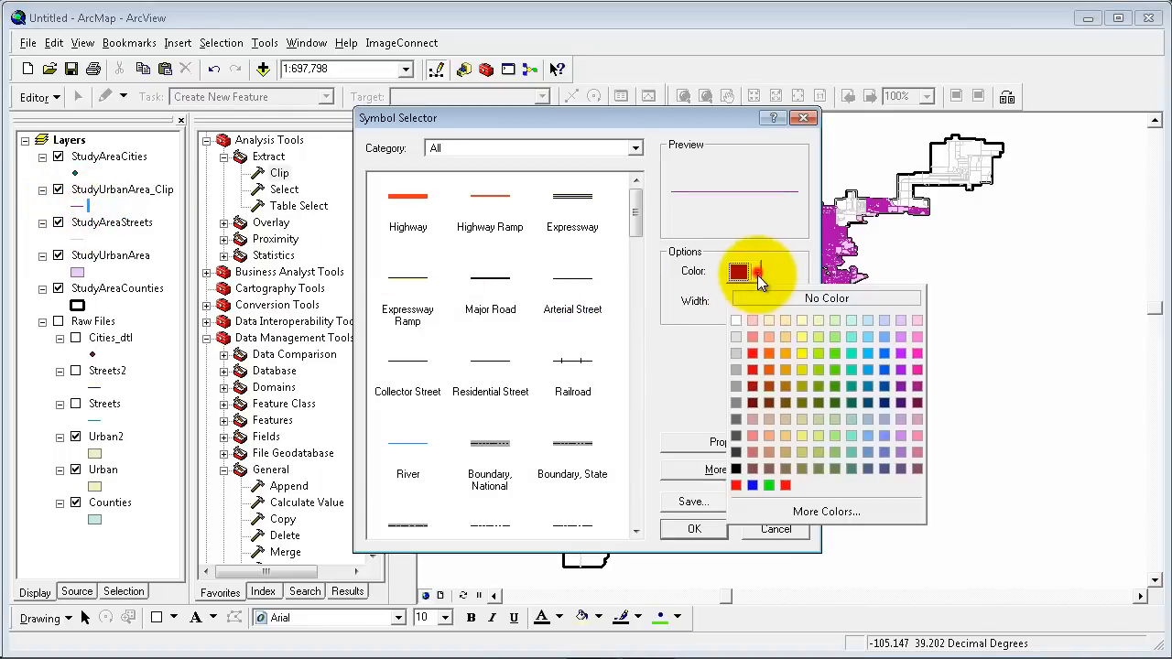
pyautogui.click(738, 404)
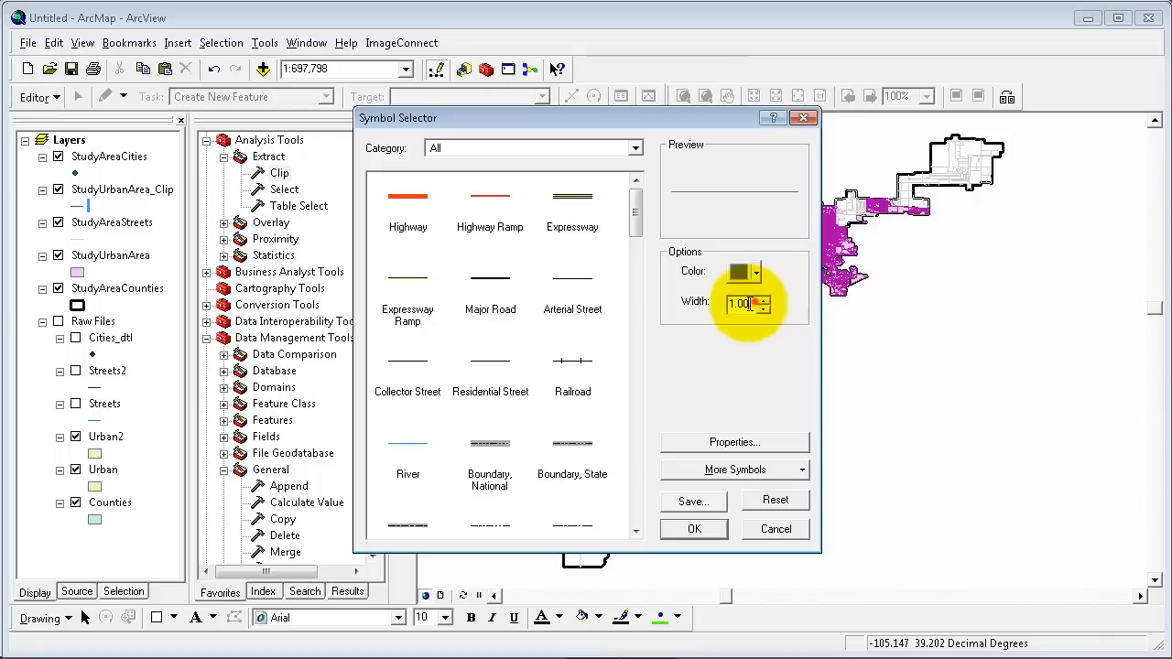
pyautogui.doubleClick(749, 305)
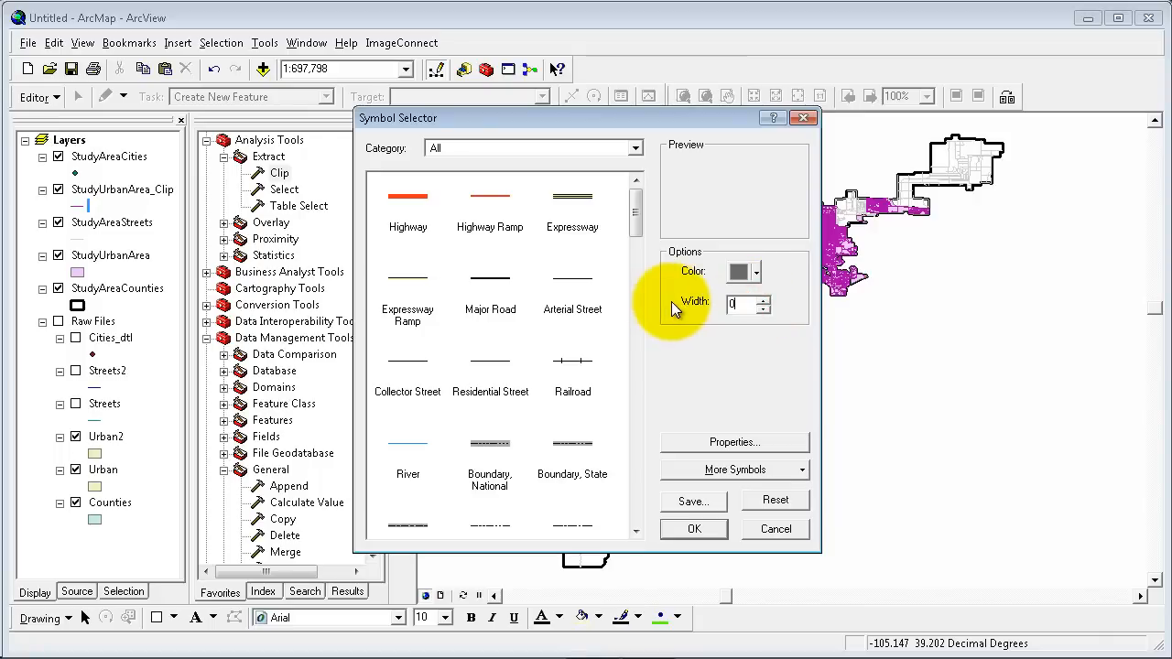
pyautogui.write('0.75')
pyautogui.press('Return')
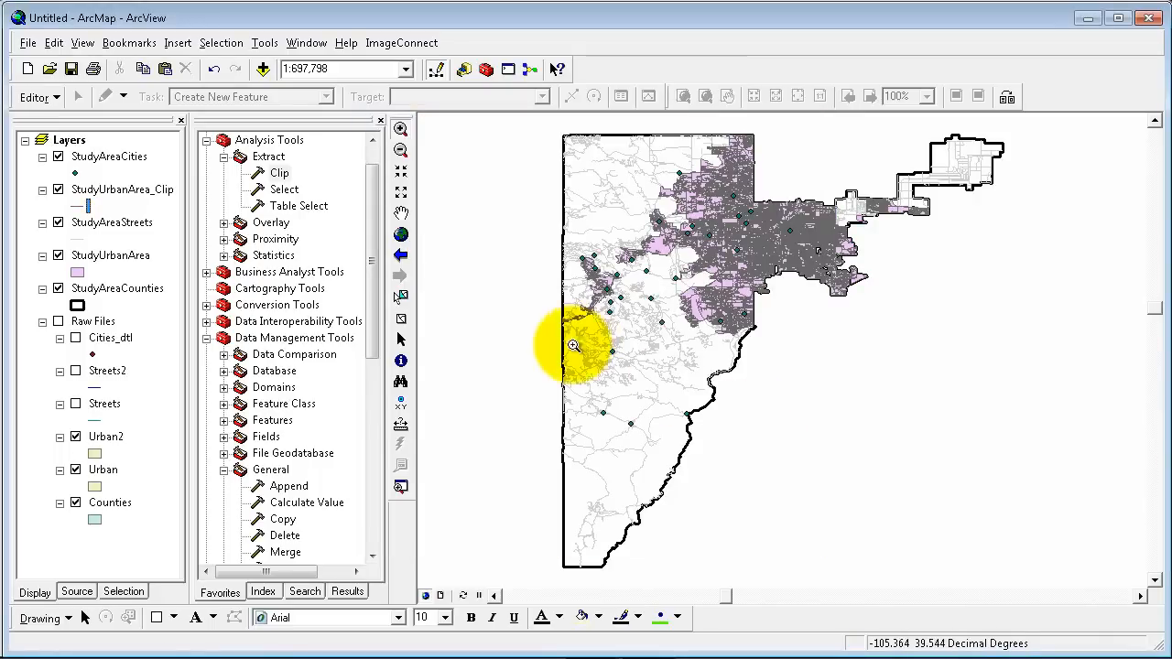
pyautogui.click(97, 223)
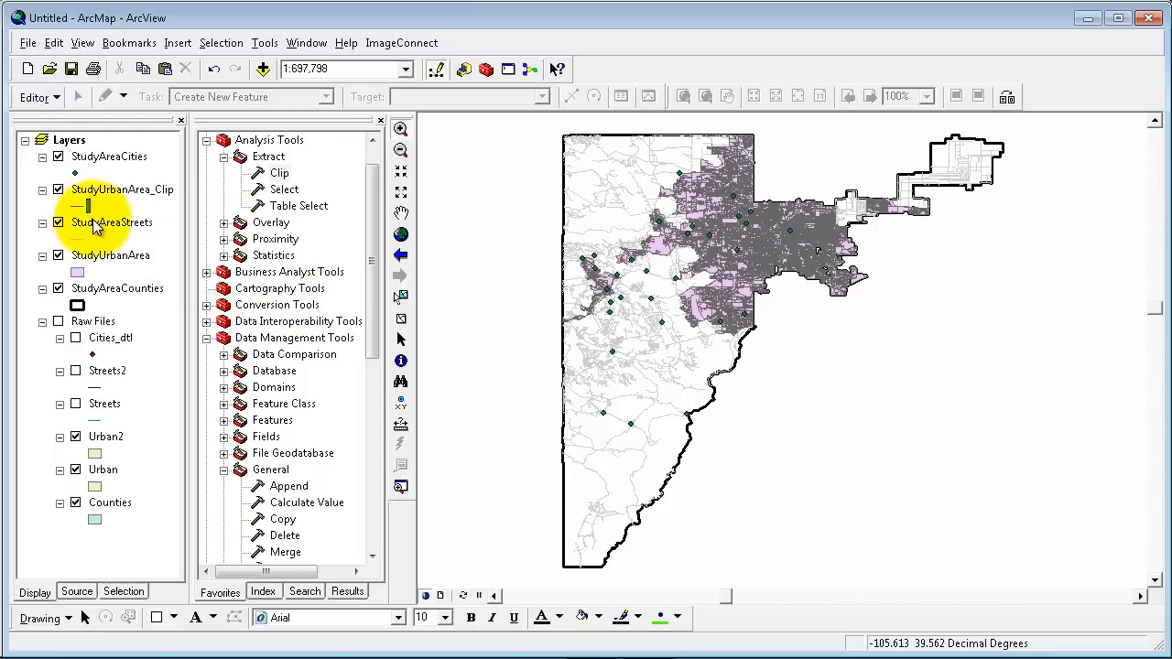
# Symbolize StudyAreaCities with graduated symbols based on the POP_98 field
pyautogui.click(105, 161)
pyautogui.rightClick(97, 163)
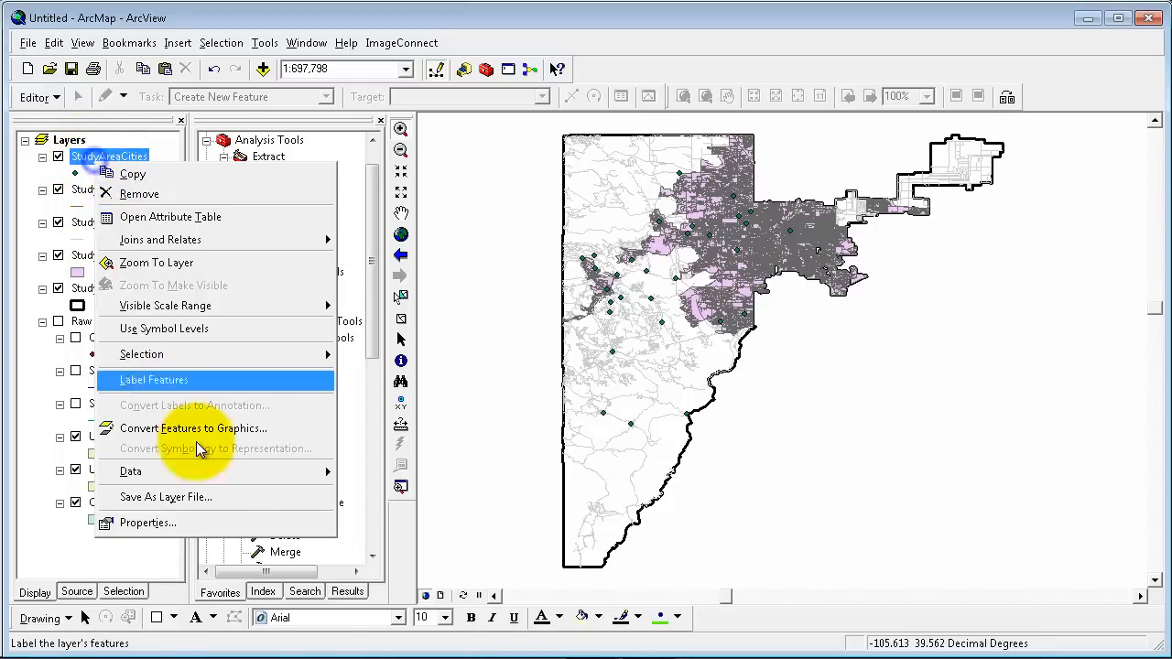
pyautogui.click(224, 530)
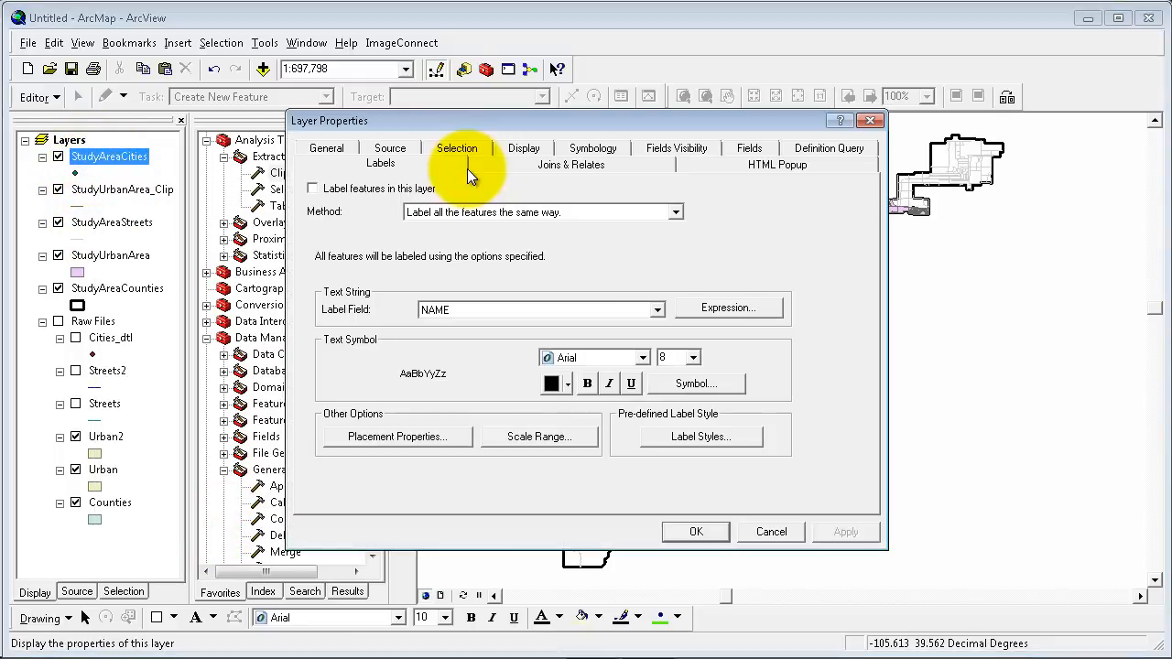
pyautogui.click(604, 154)
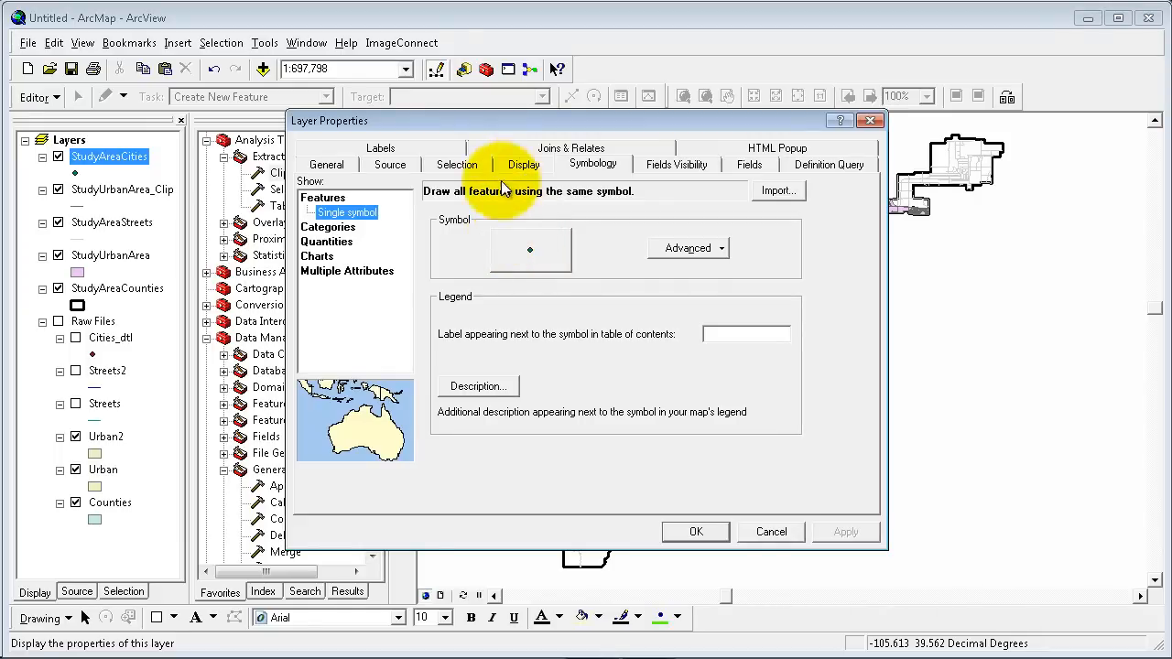
pyautogui.click(338, 242)
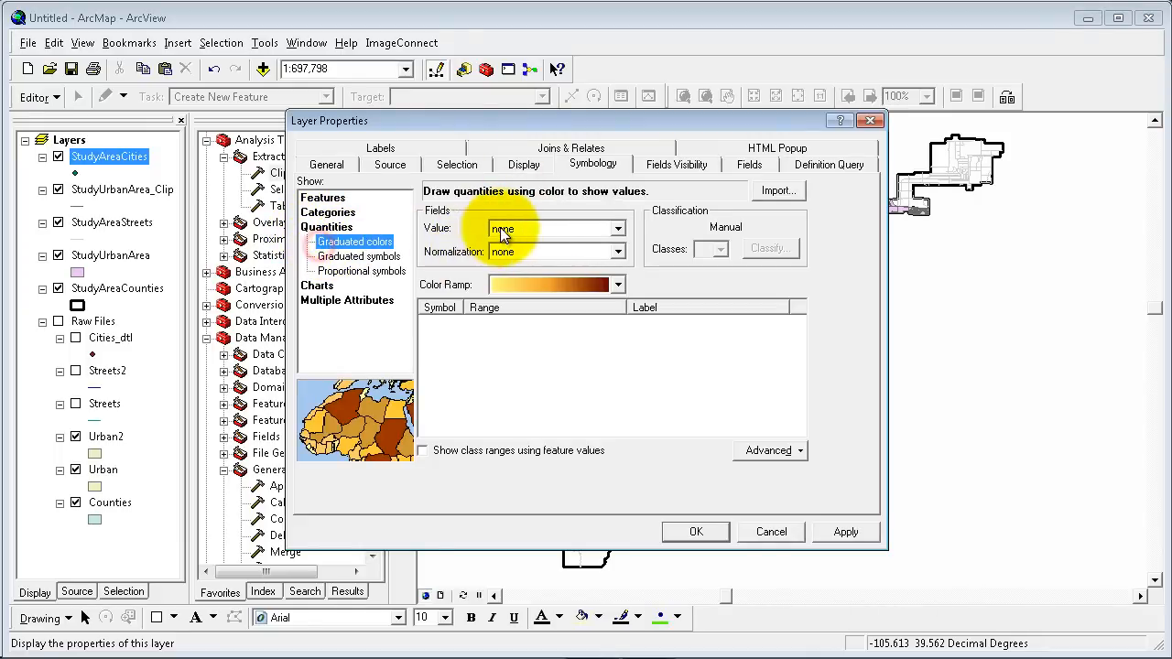
pyautogui.click(353, 256)
pyautogui.click(547, 231)
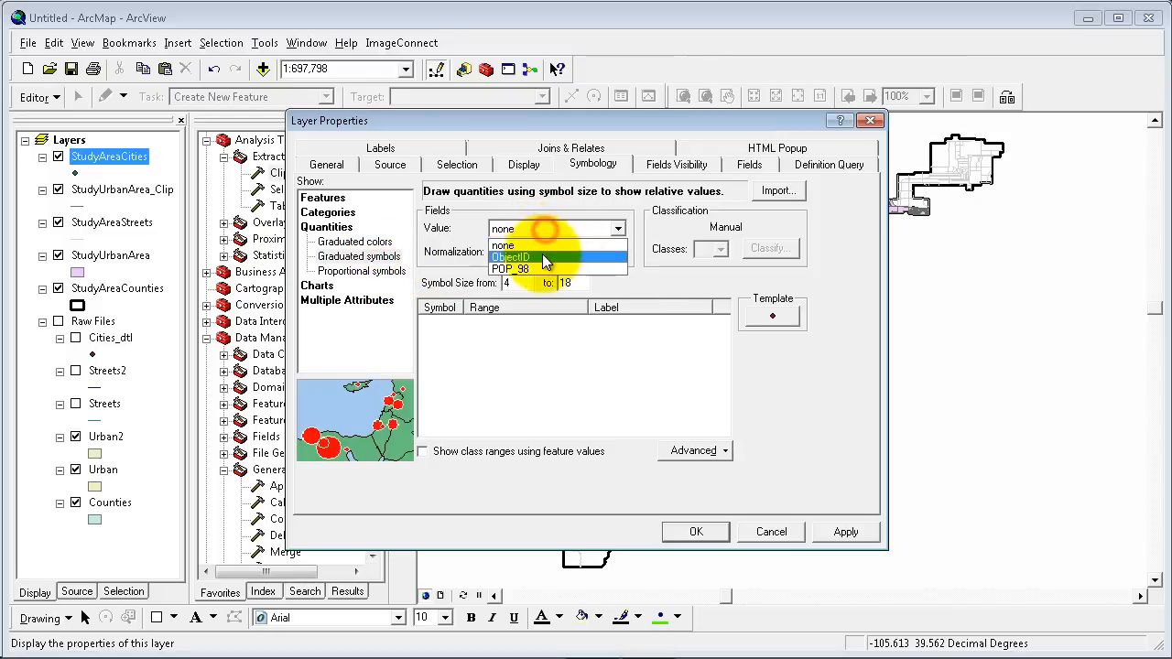
pyautogui.click(518, 268)
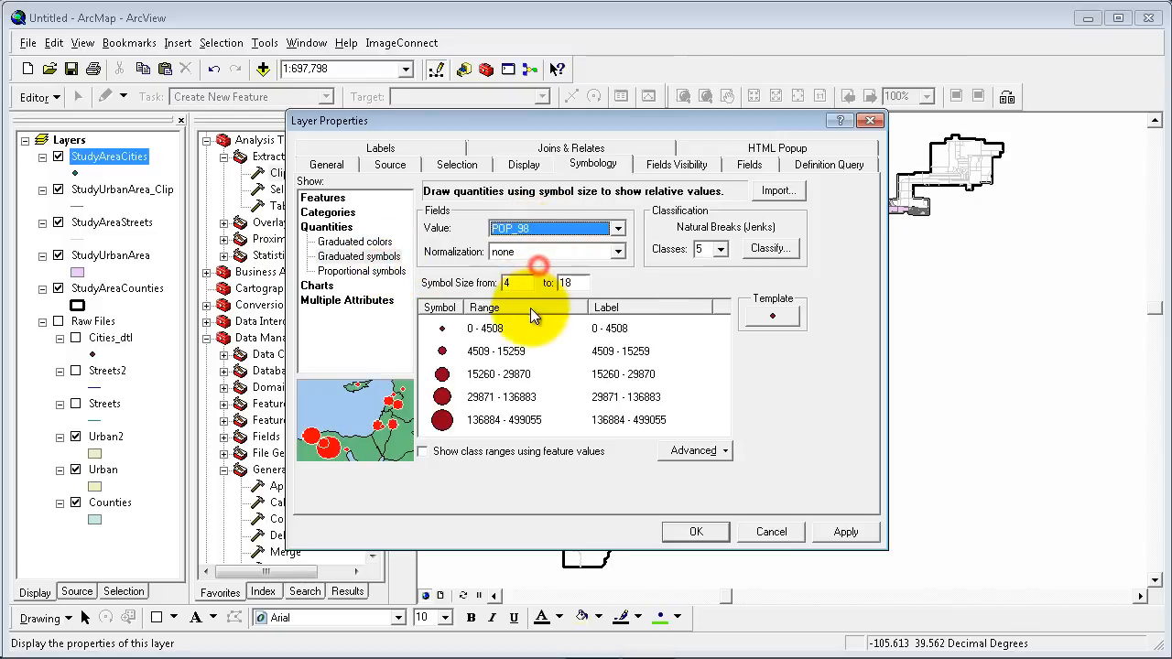
pyautogui.click(693, 530)
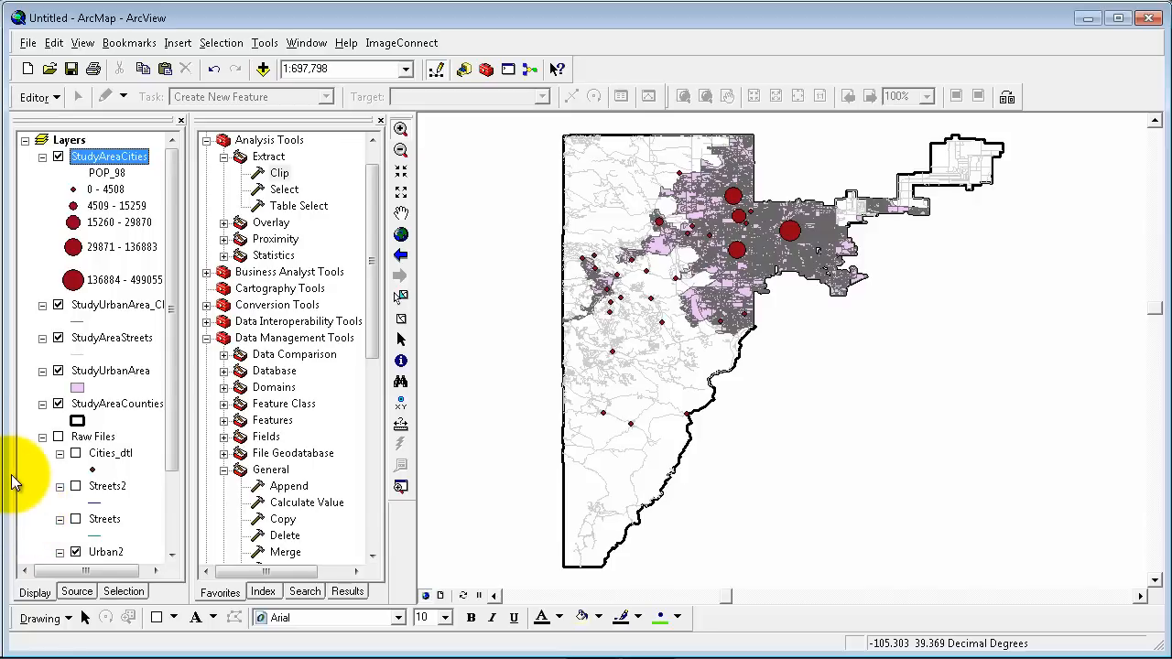
# Change the fill color of the StudyUrbanArea layer to light orange
pyautogui.click(77, 387)
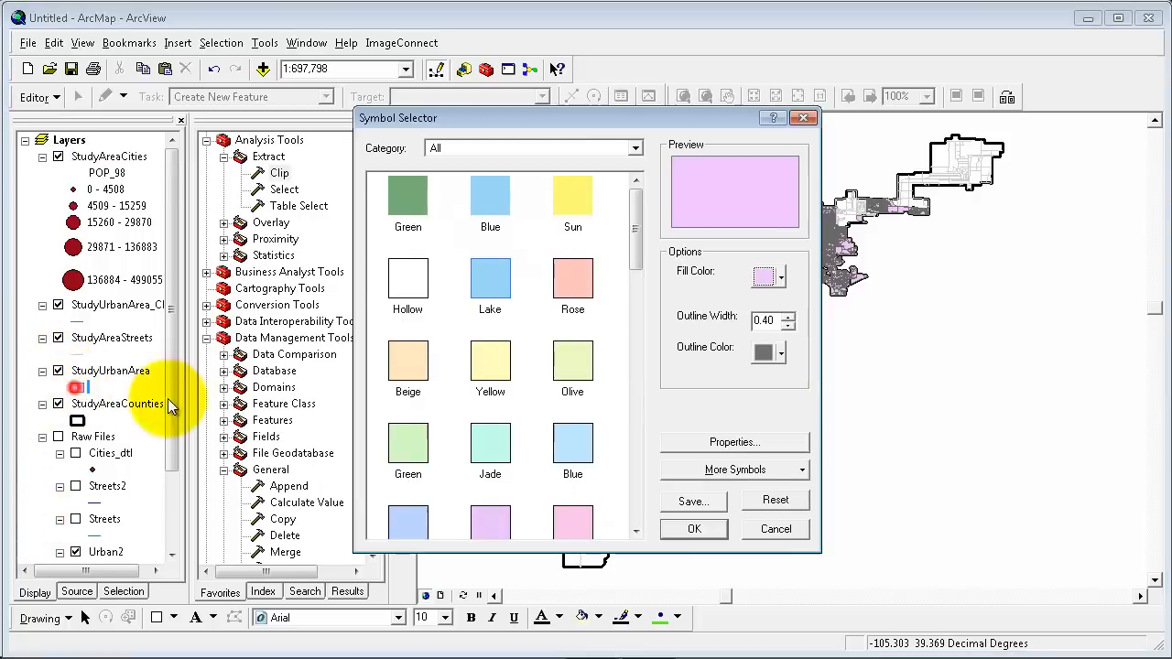
pyautogui.click(780, 277)
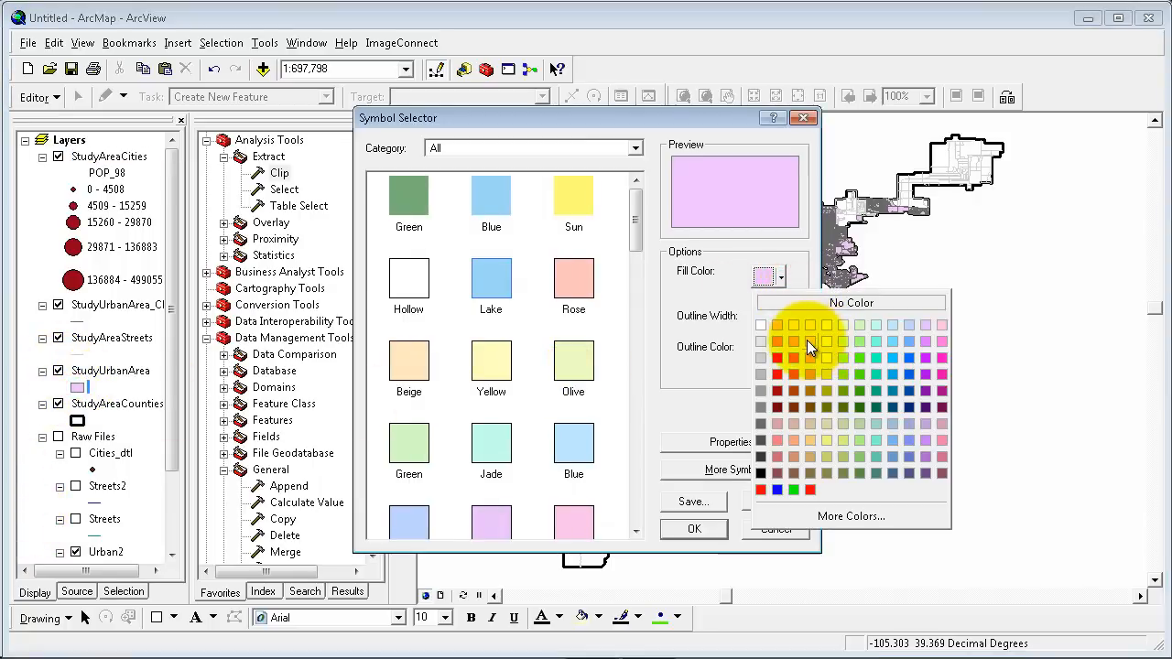
pyautogui.click(809, 342)
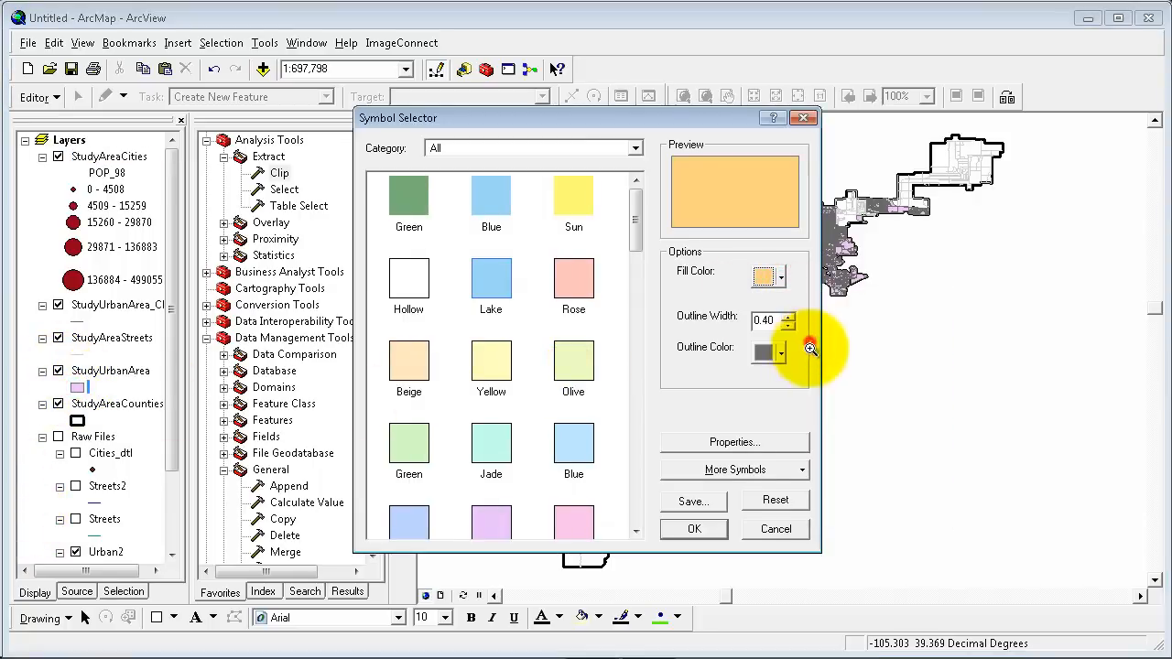
pyautogui.click(697, 531)
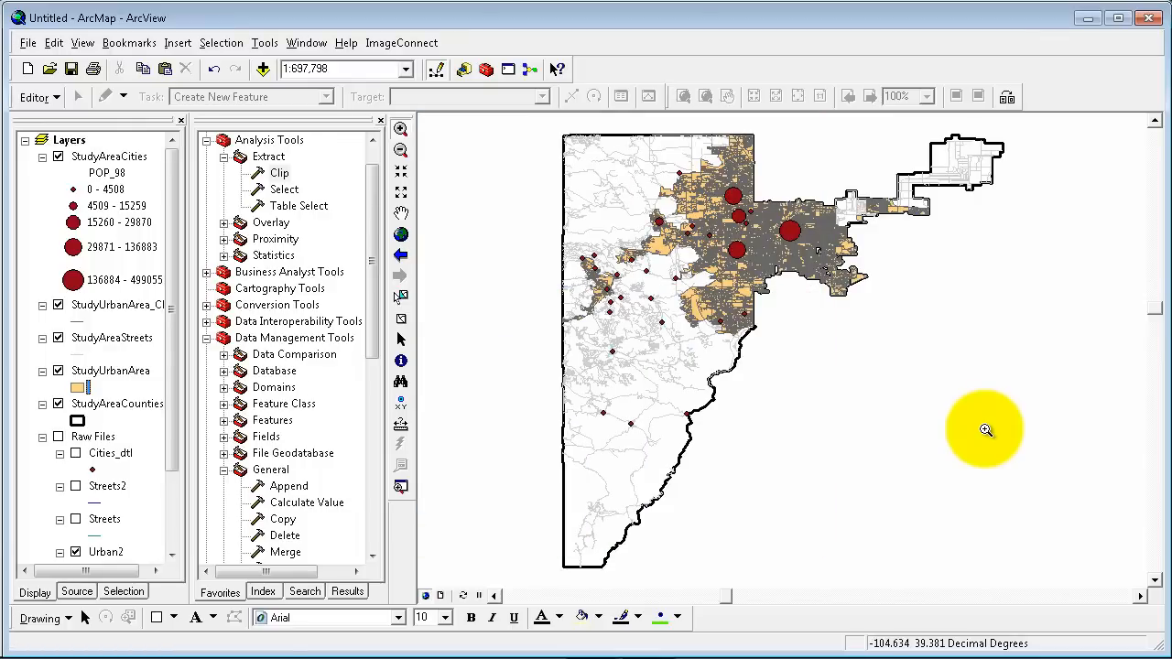
# Turn on labels for StudyAreaCities and format the label text as bold italic, size 6
pyautogui.rightClick(101, 158)
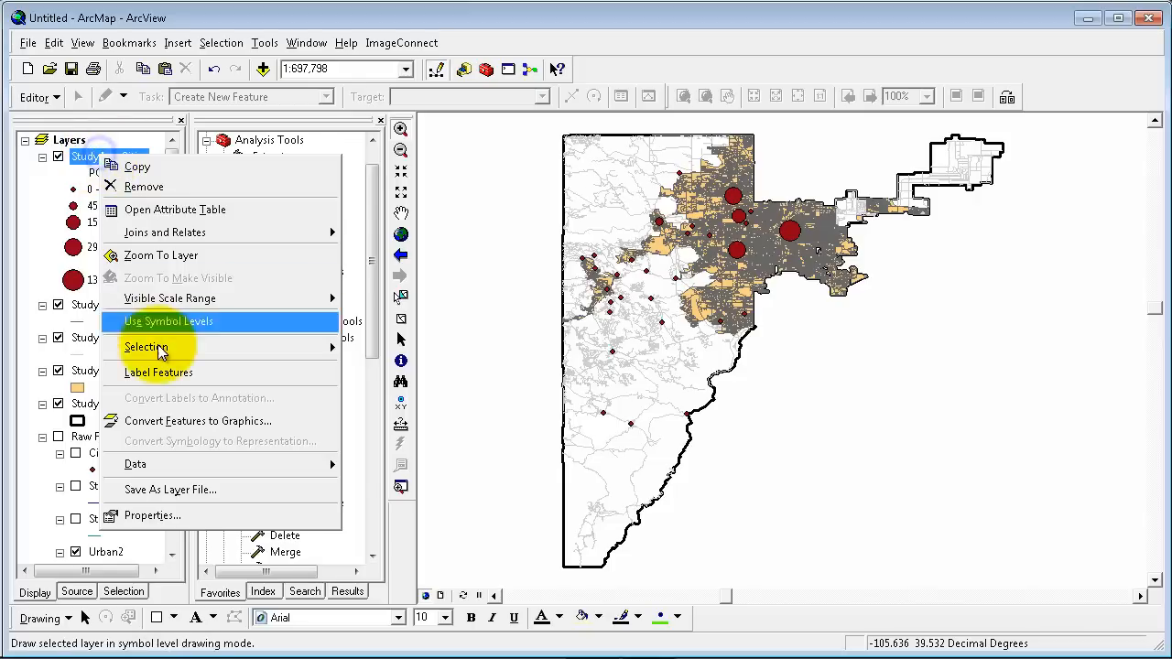
pyautogui.click(165, 373)
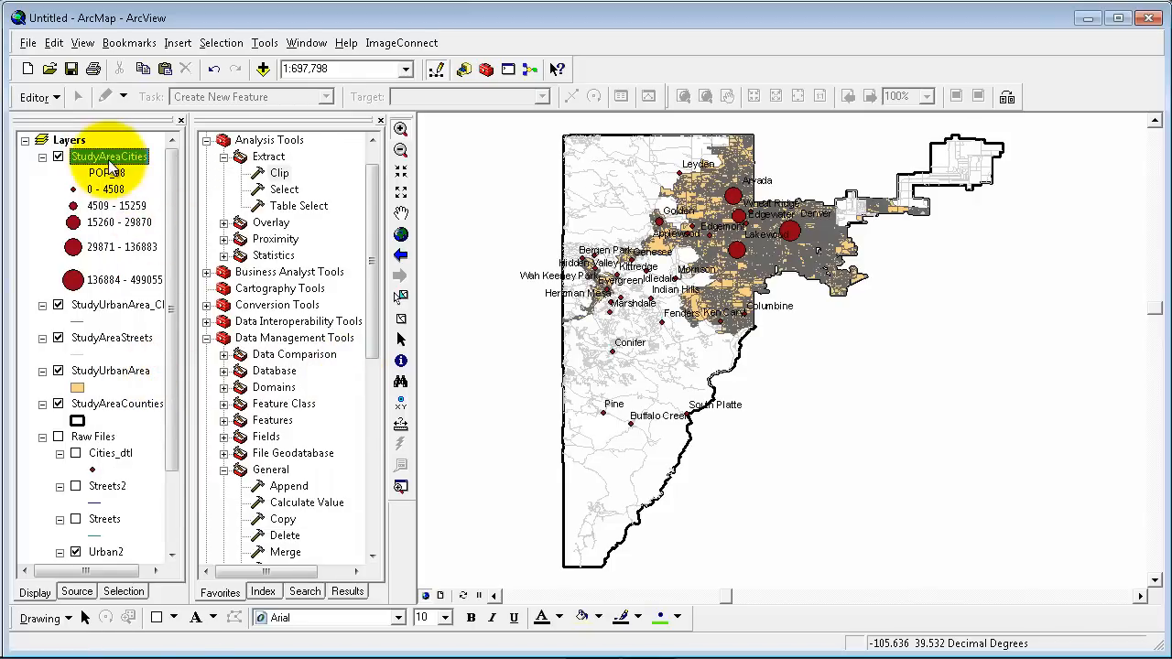
pyautogui.rightClick(108, 163)
pyautogui.click(197, 510)
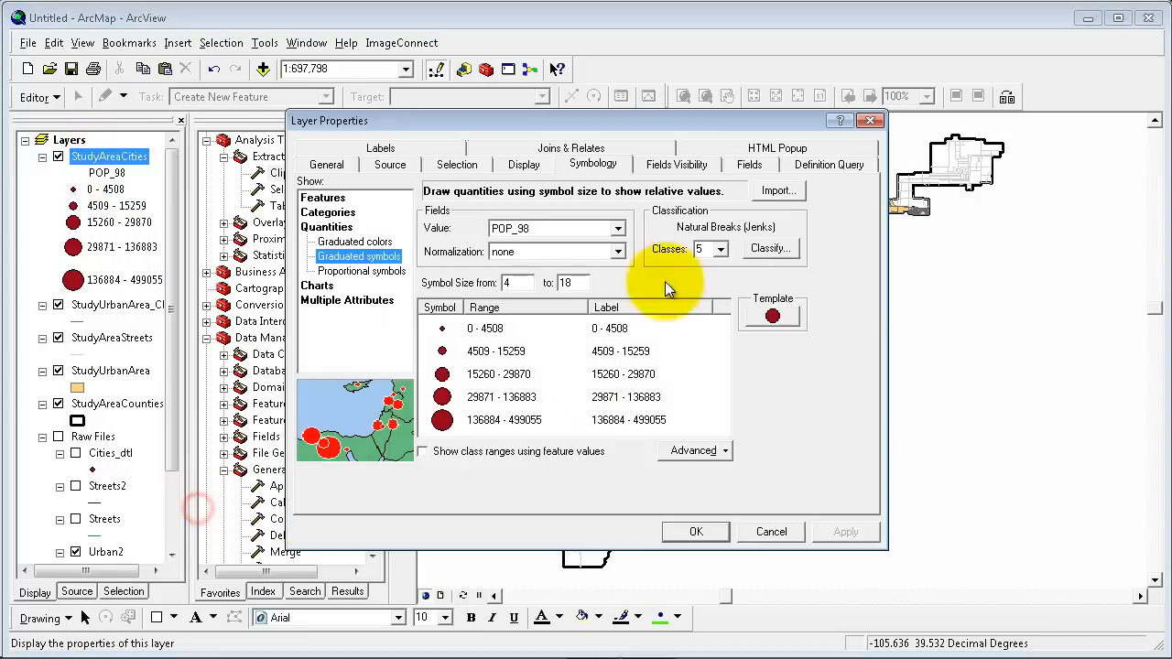
pyautogui.click(381, 148)
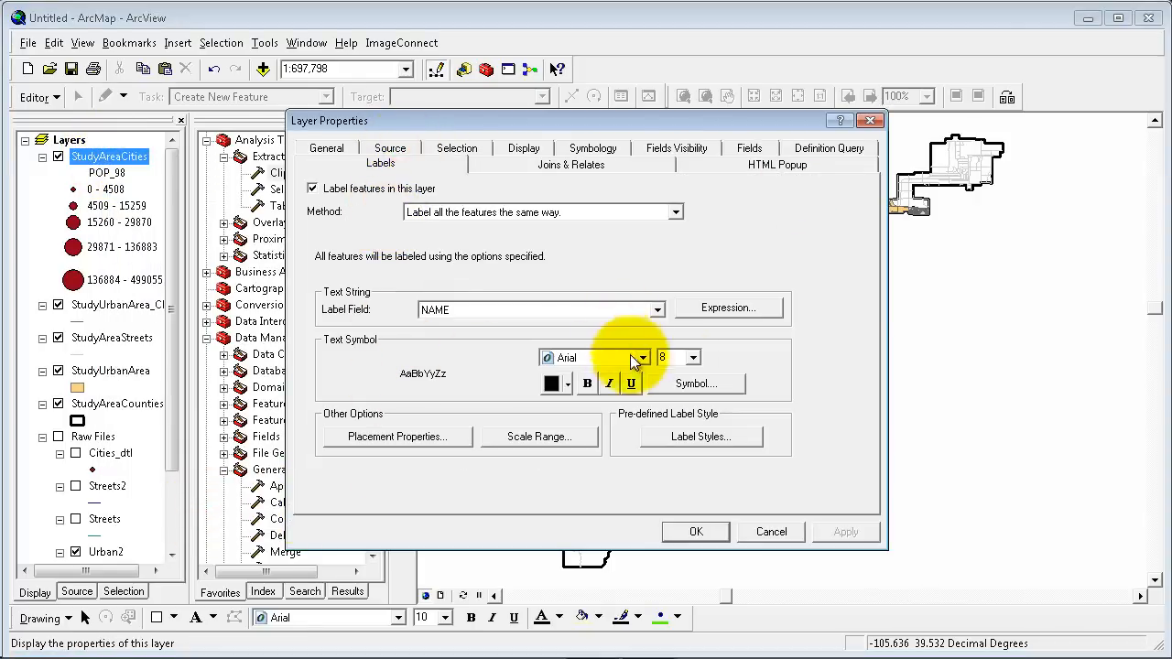
pyautogui.click(678, 358)
pyautogui.write('6')
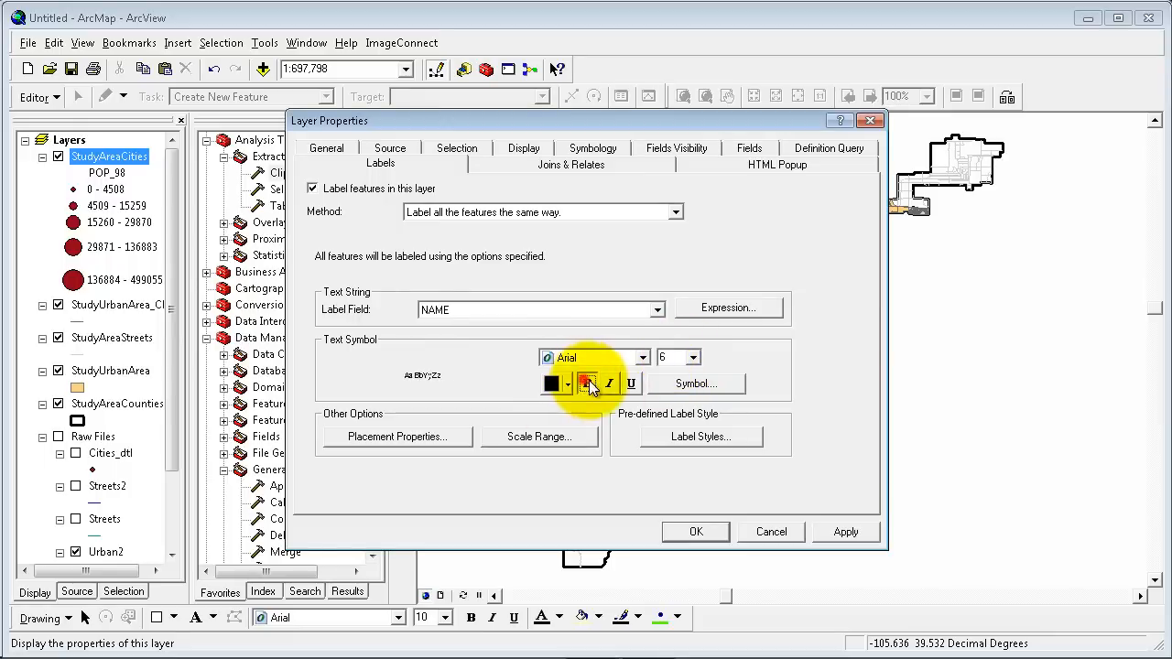
pyautogui.click(609, 382)
# Add a halo mask of size 1 to the StudyAreaCities label text and apply the layer properties
pyautogui.click(694, 383)
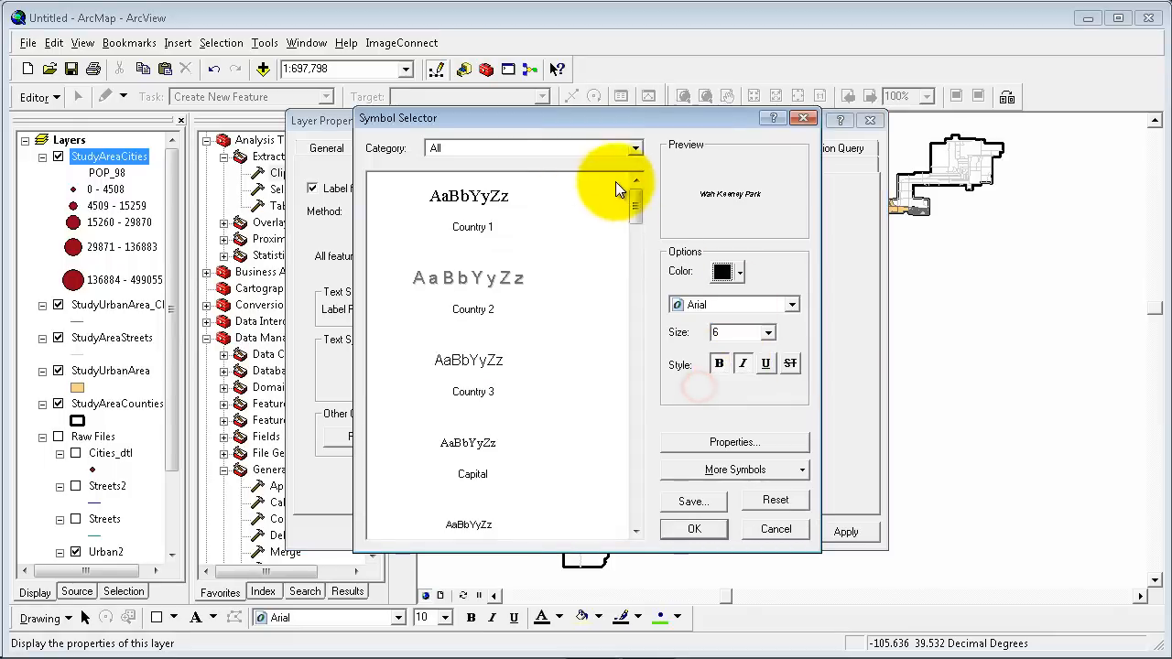
pyautogui.click(738, 442)
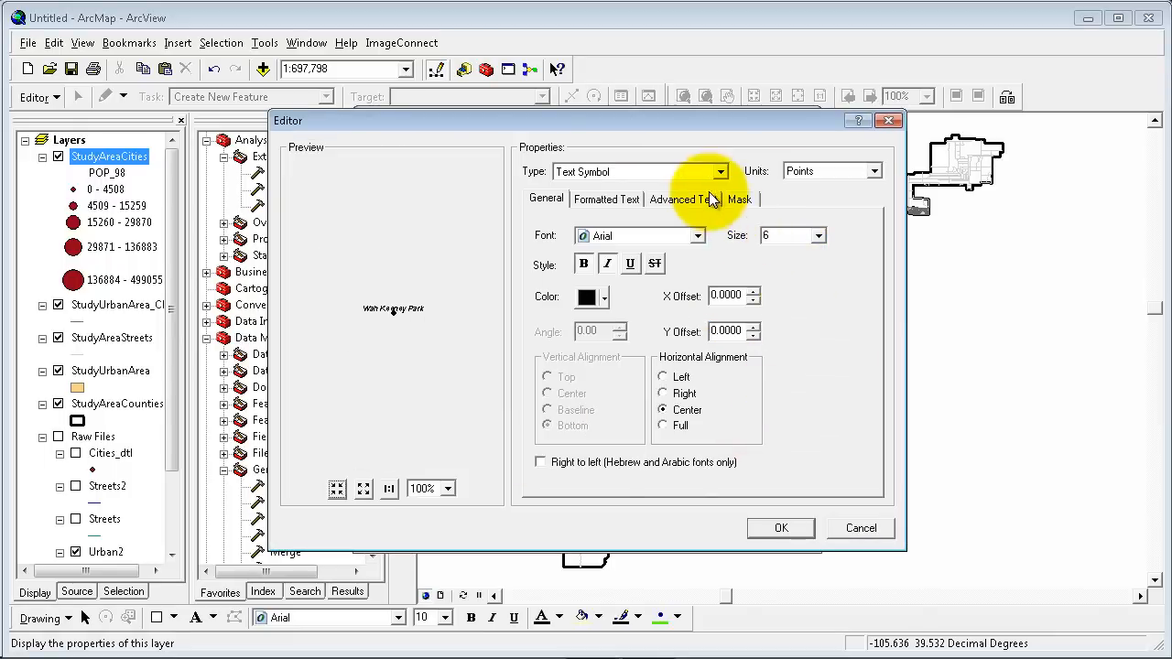
pyautogui.click(740, 199)
pyautogui.click(564, 278)
pyautogui.click(617, 325)
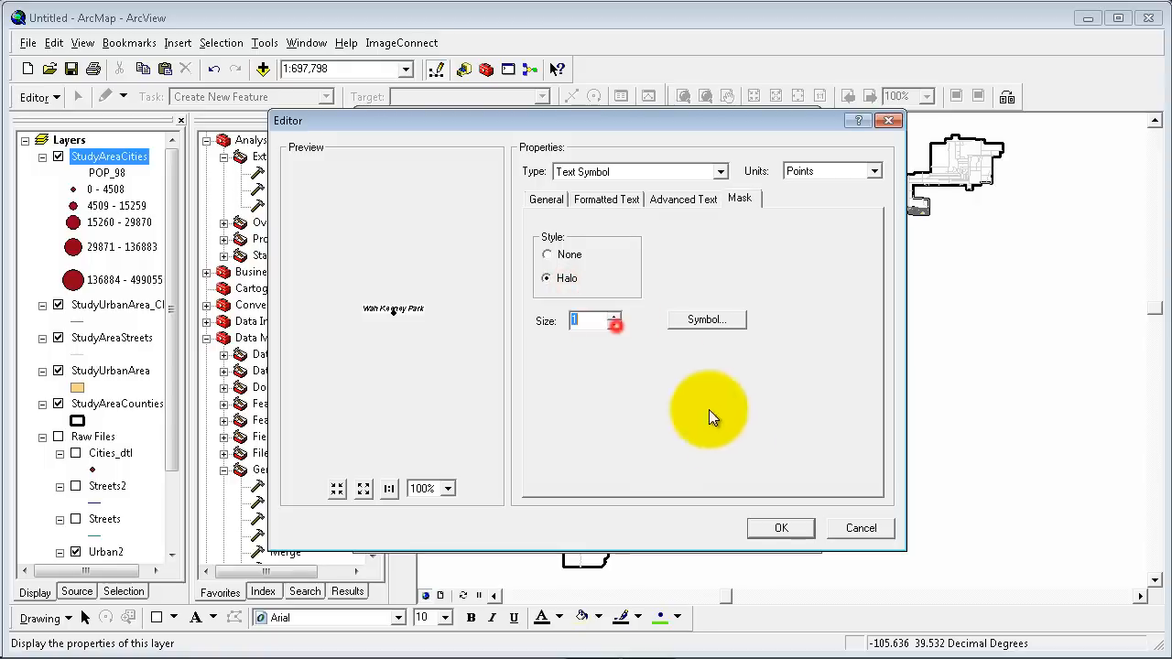
pyautogui.click(783, 536)
pyautogui.click(694, 535)
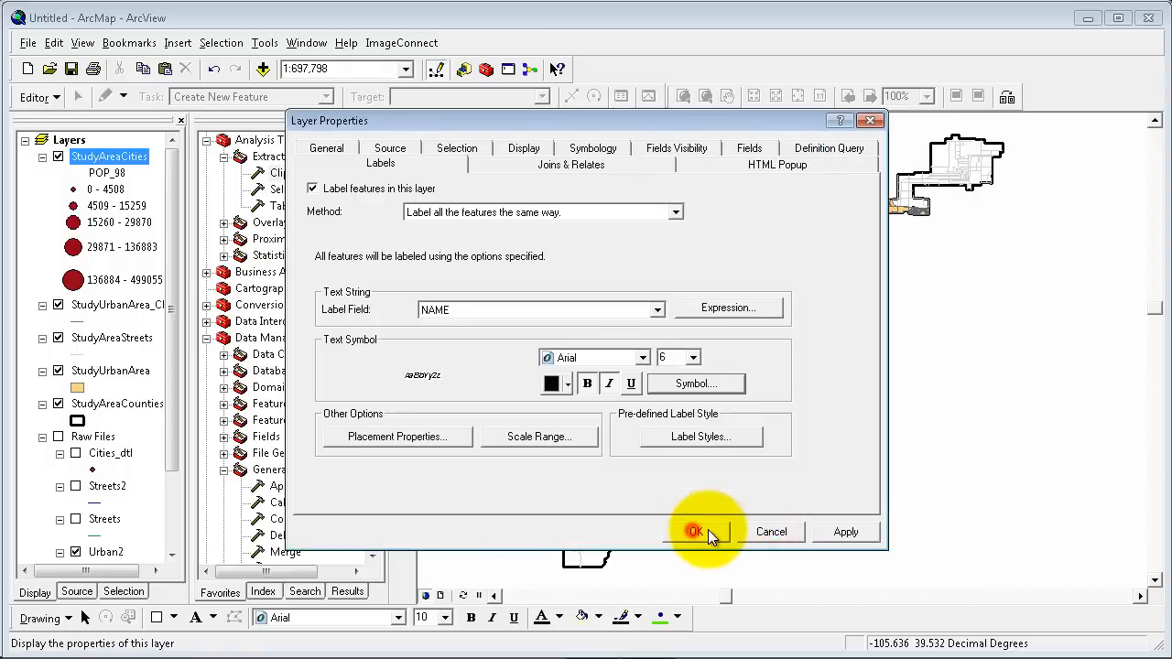
pyautogui.click(695, 535)
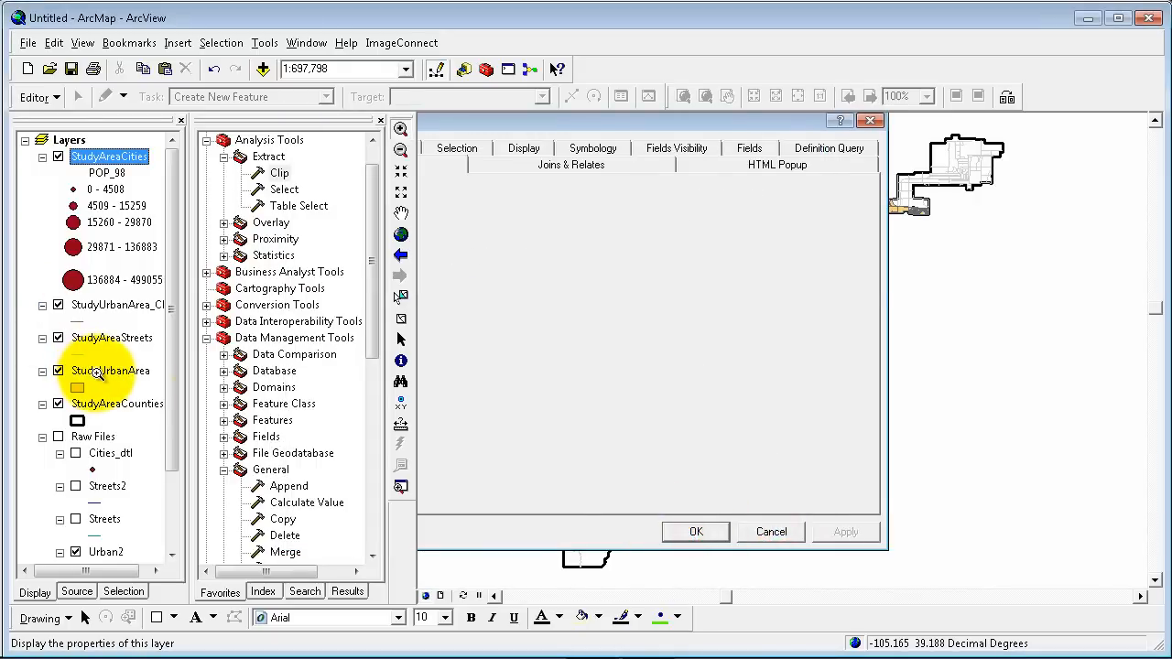
# Turn on feature labels for StudyAreaCounties and switch the map to layout view
pyautogui.rightClick(105, 409)
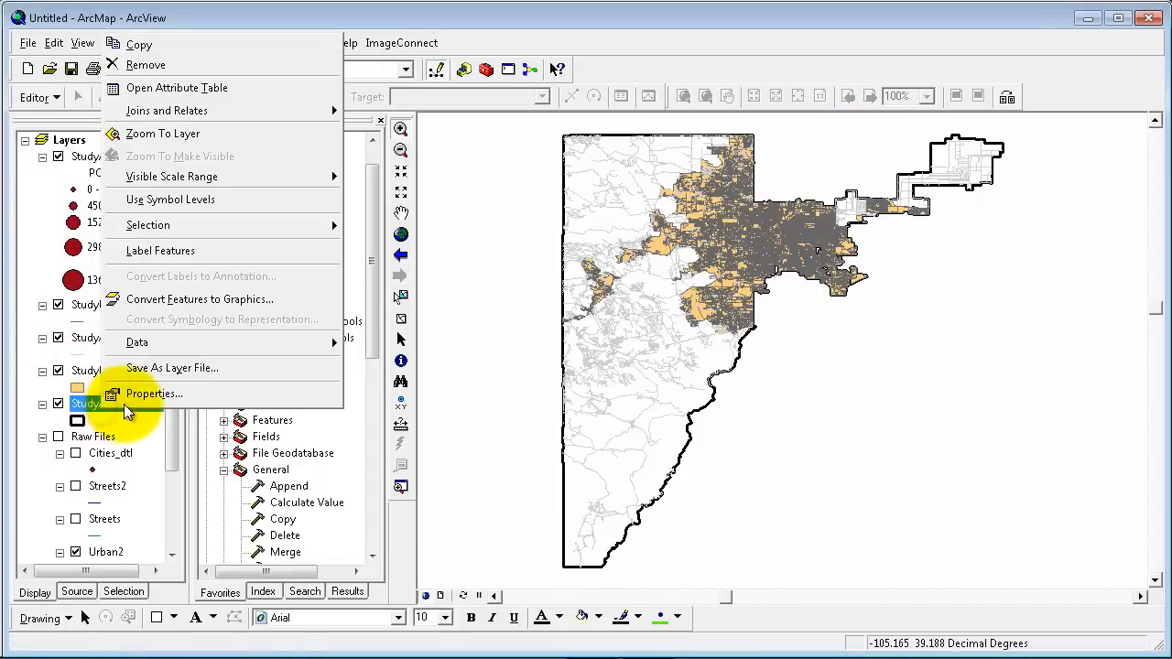
pyautogui.click(161, 251)
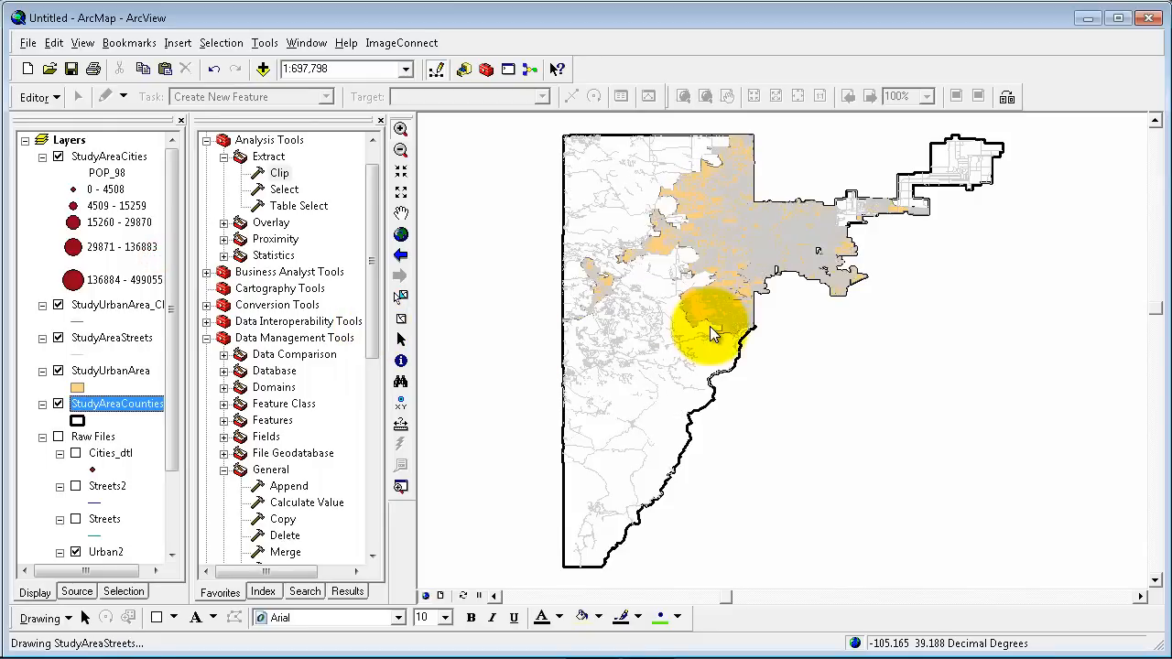
pyautogui.click(441, 595)
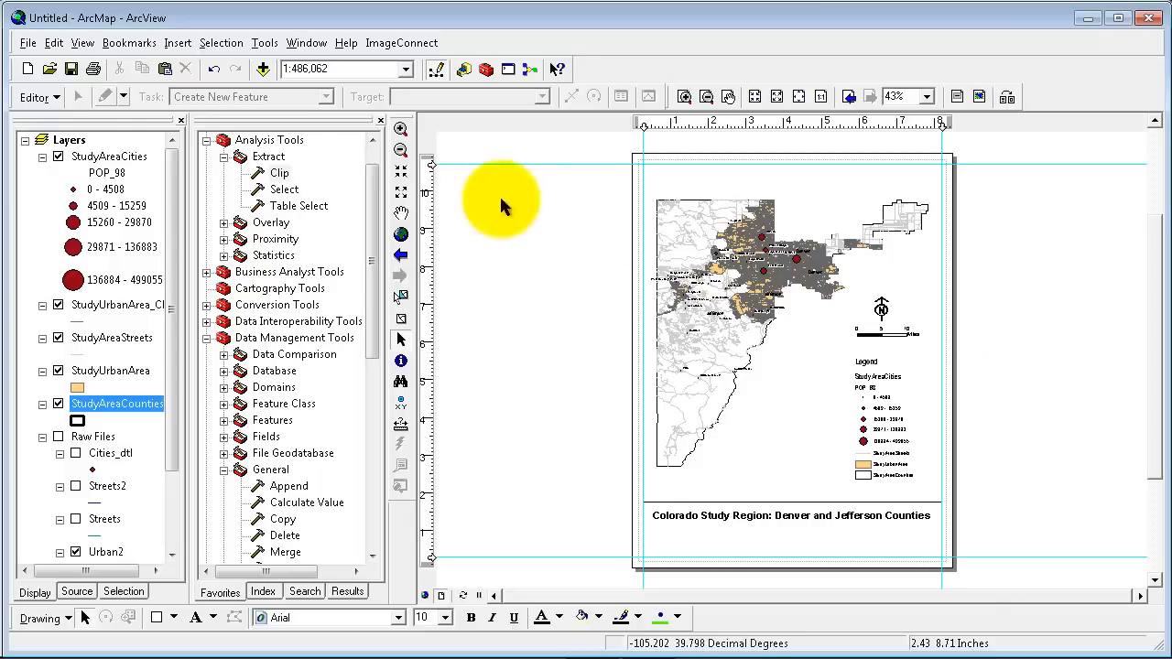
# Save the map document as Asssignment 8-1 in the Assignment8 folder
pyautogui.click(28, 43)
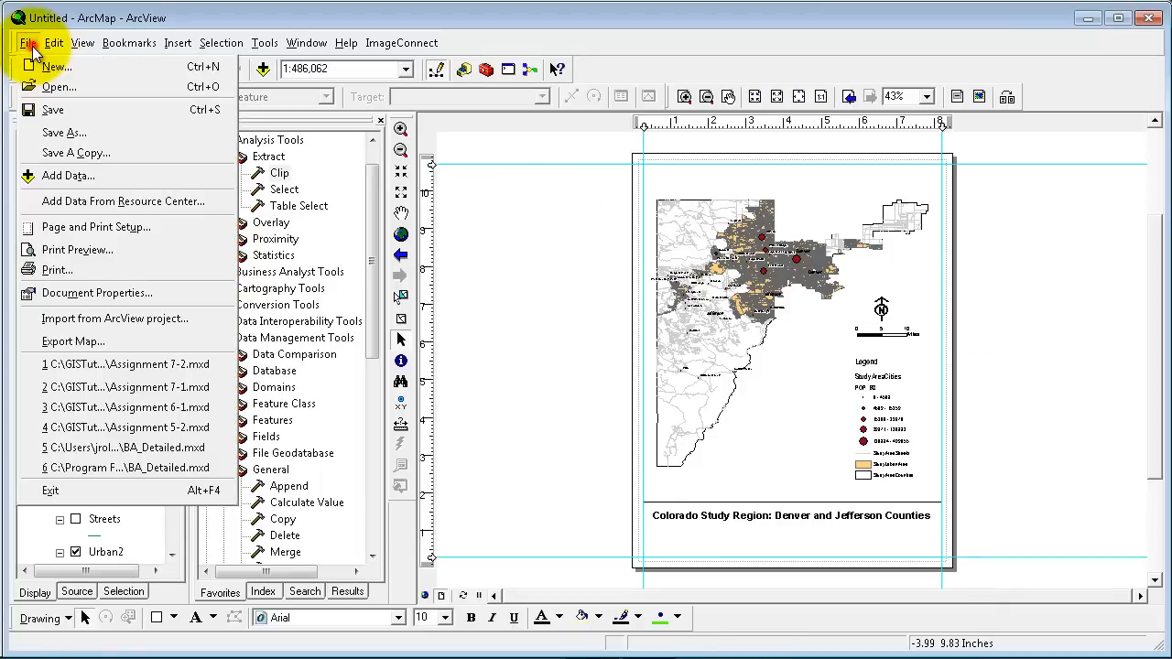
pyautogui.click(55, 135)
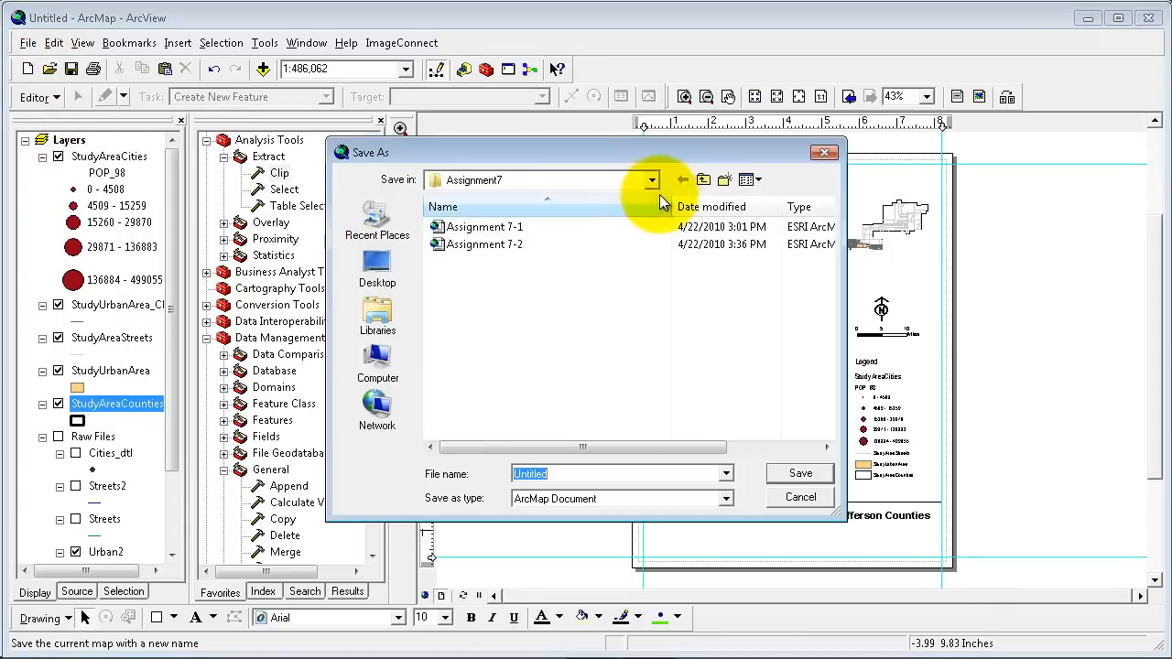
pyautogui.click(702, 180)
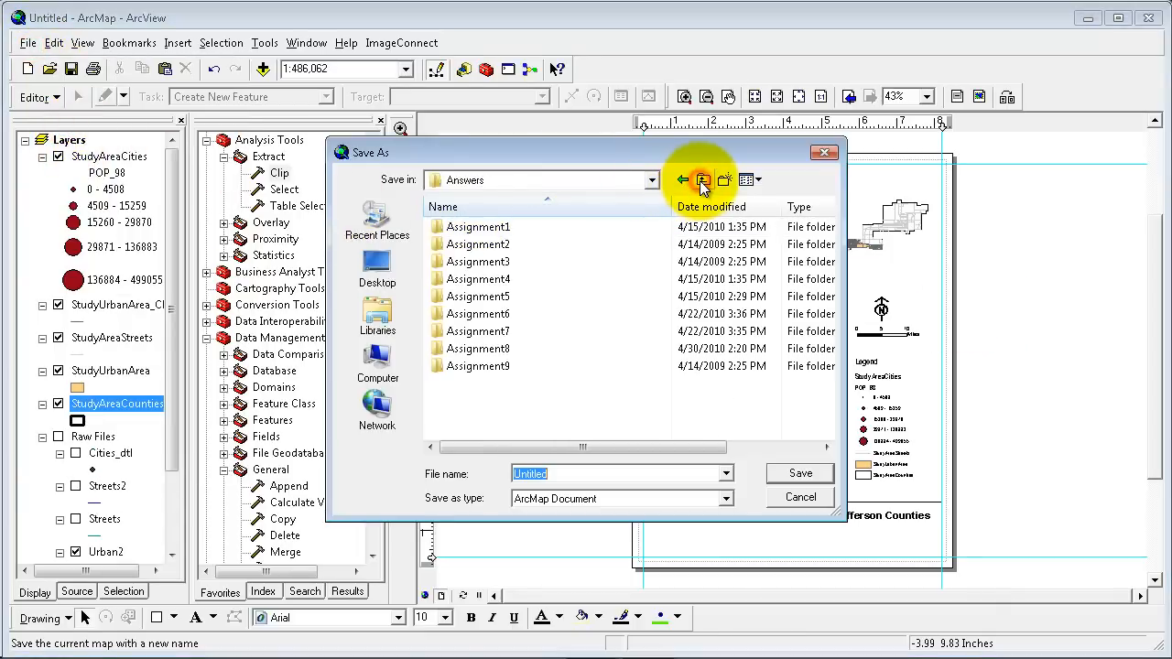
pyautogui.doubleClick(516, 349)
pyautogui.click(588, 474)
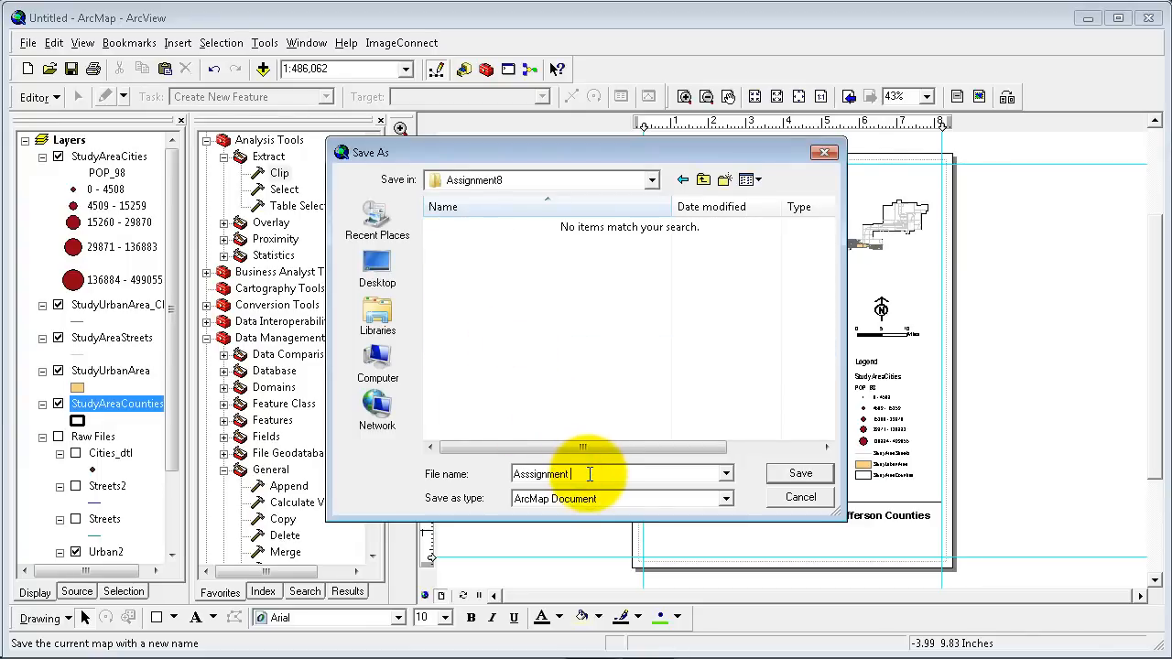
pyautogui.press('Return')
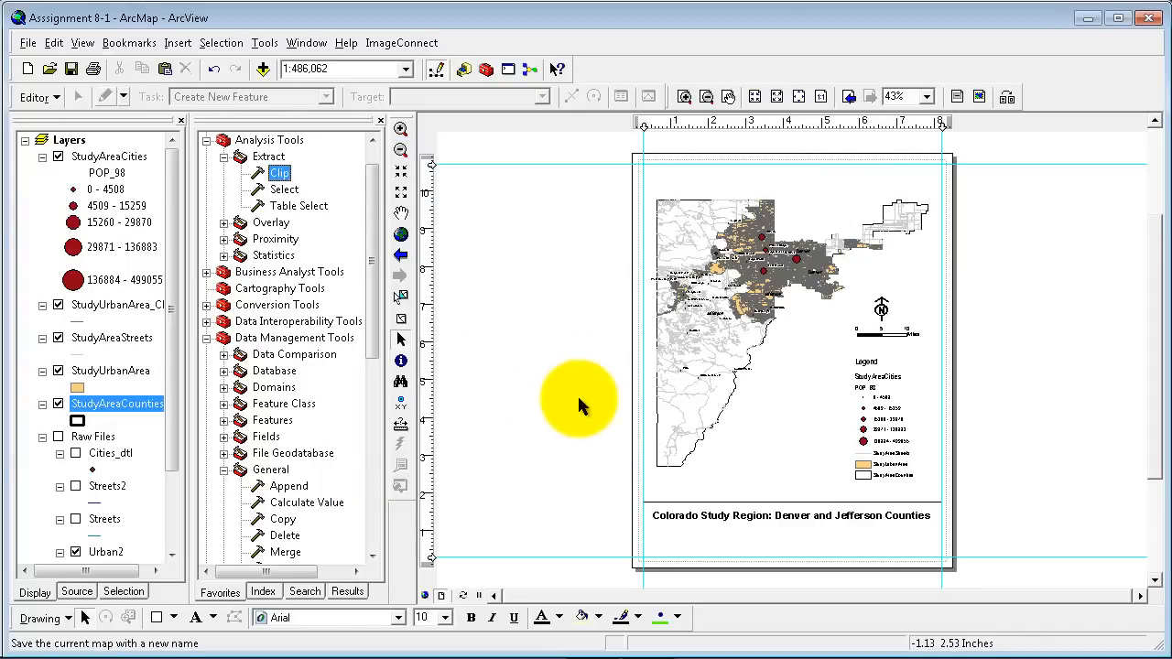